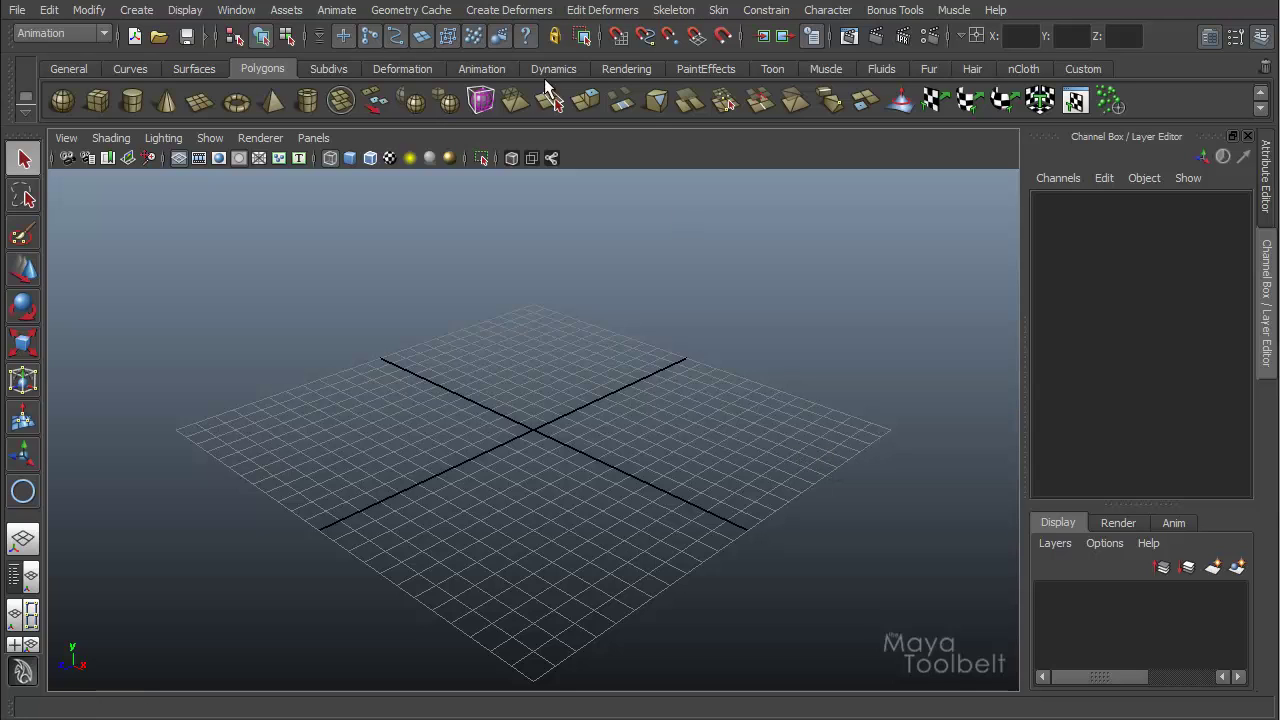
- Keep the Animation menu set and try Point On Curve from the Deform menu
{"action": "left_click", "coordinate": [103, 33]}
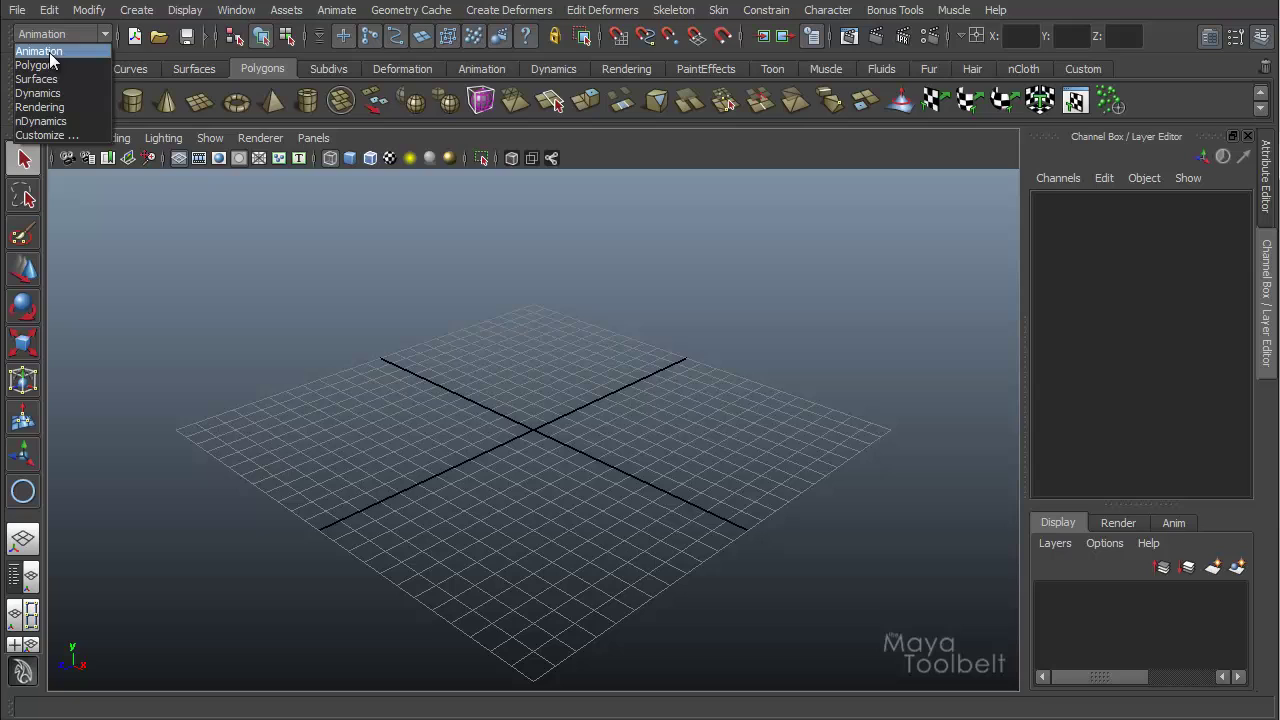
{"action": "left_click", "coordinate": [48, 52]}
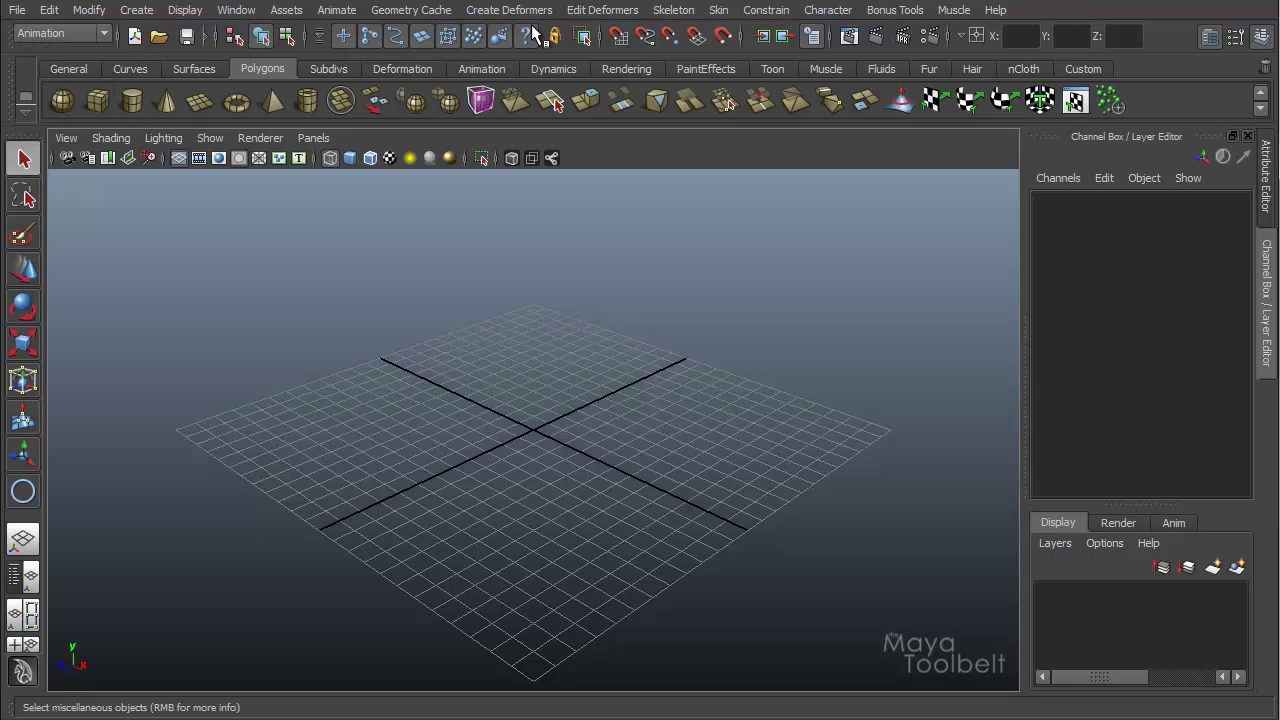
{"action": "left_click", "coordinate": [503, 12]}
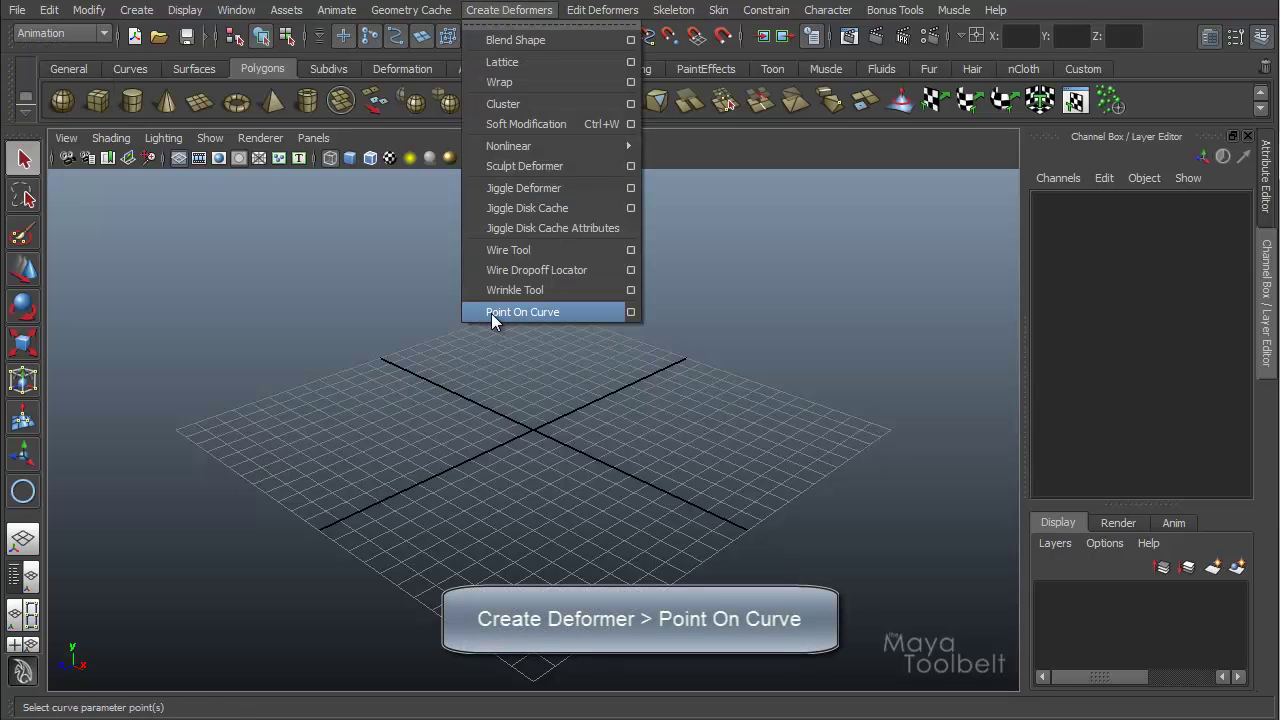
{"action": "left_click", "coordinate": [553, 314]}
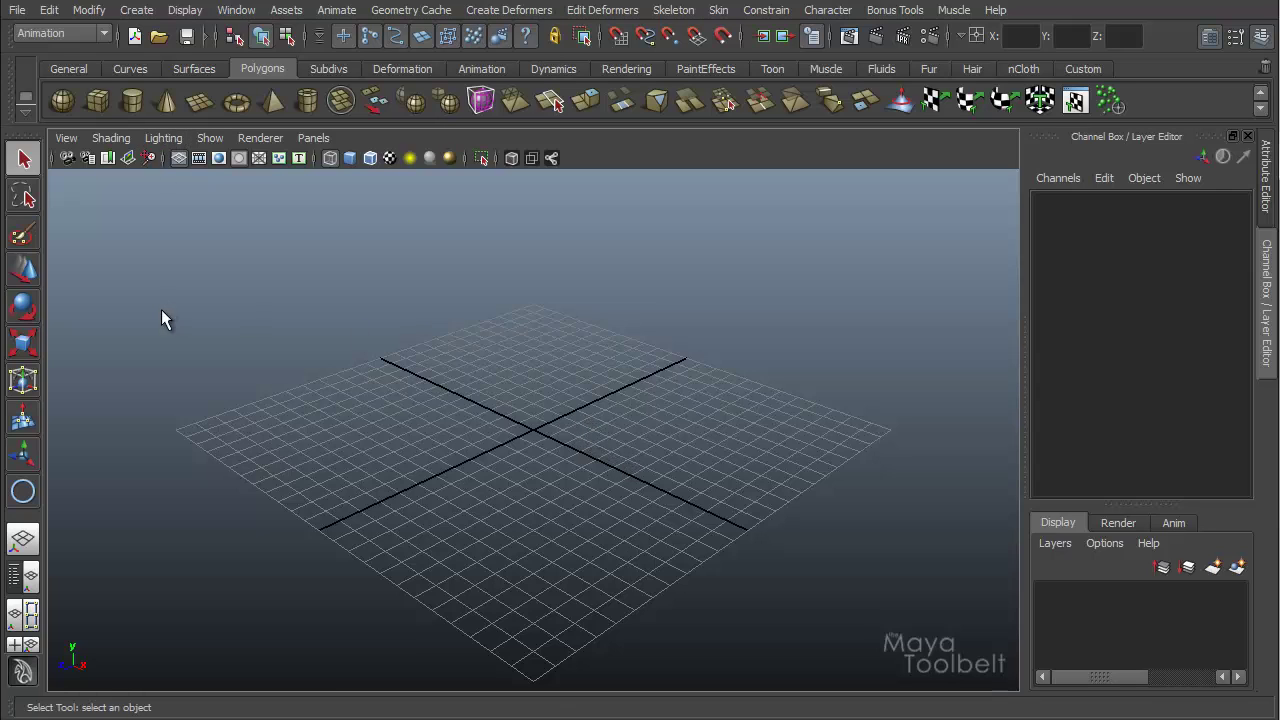
- Switch the menu set to Surfaces and browse the Surfaces menu commands
{"action": "left_click", "coordinate": [99, 32]}
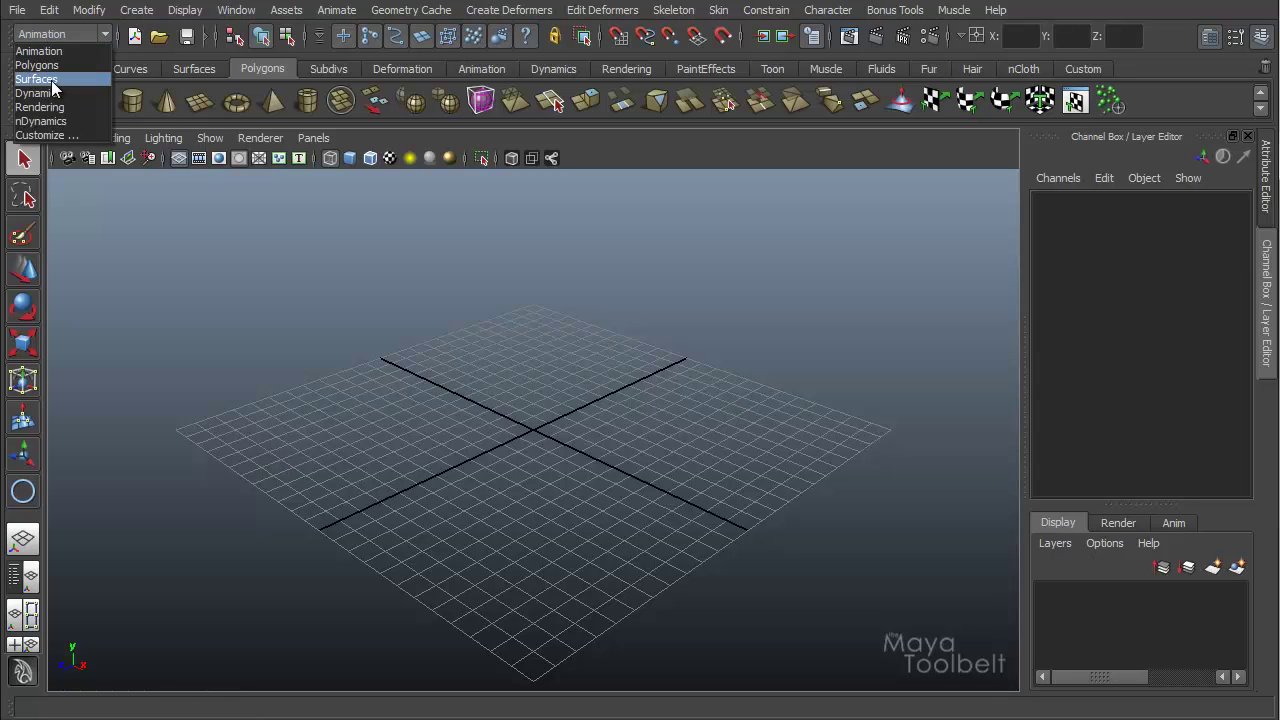
{"action": "left_click", "coordinate": [46, 81]}
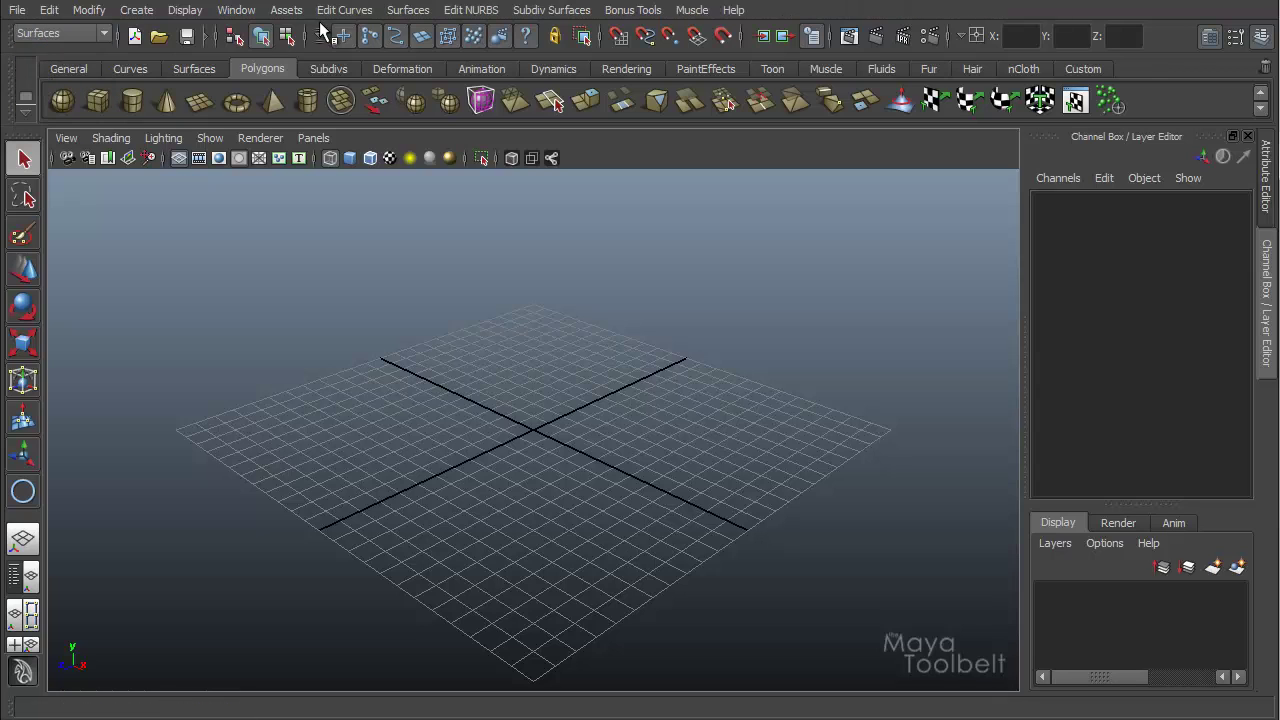
{"action": "left_click", "coordinate": [409, 11]}
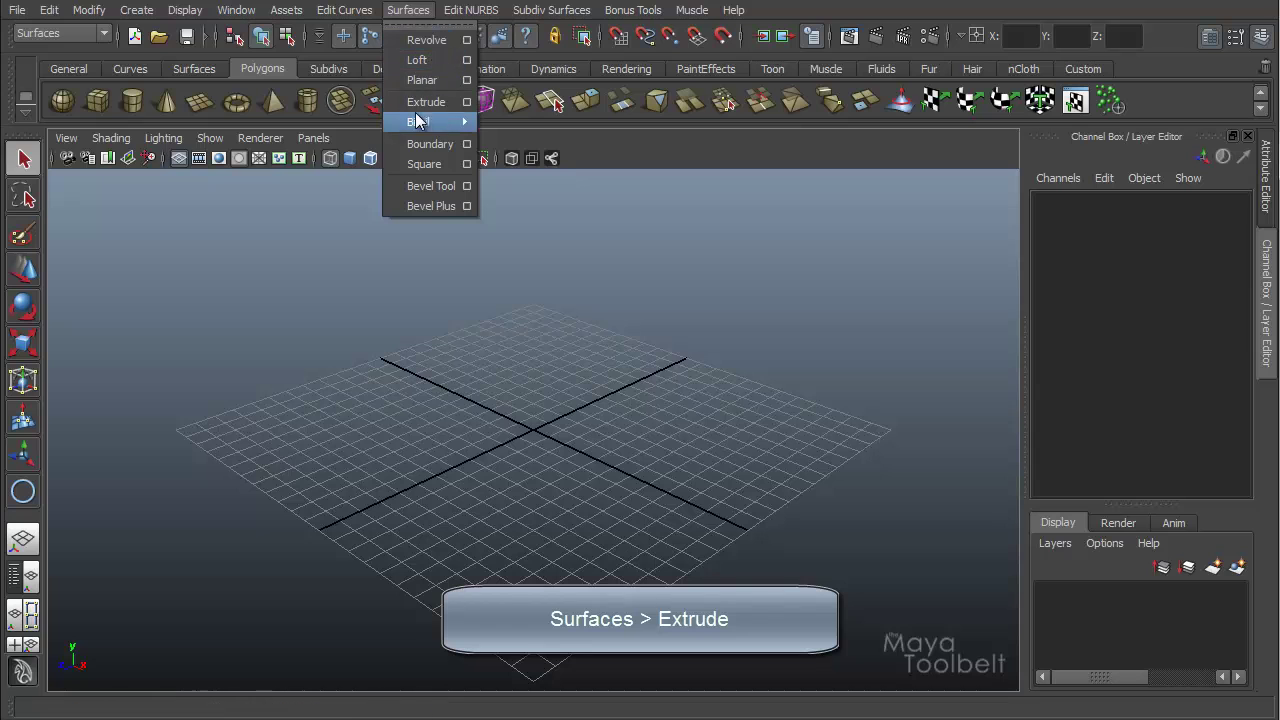
{"action": "left_click", "coordinate": [603, 400]}
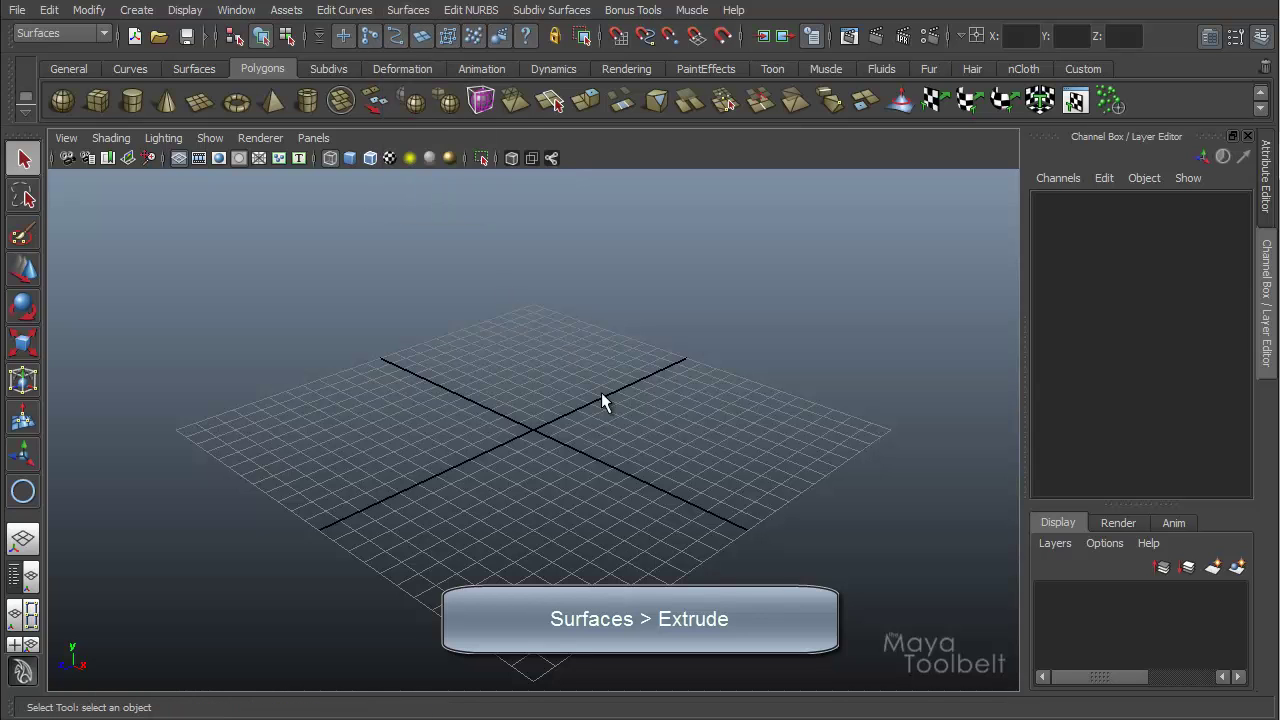
{"action": "left_click_drag", "start_coordinate": [538, 292], "coordinate": [597, 349], "text": "alt"}
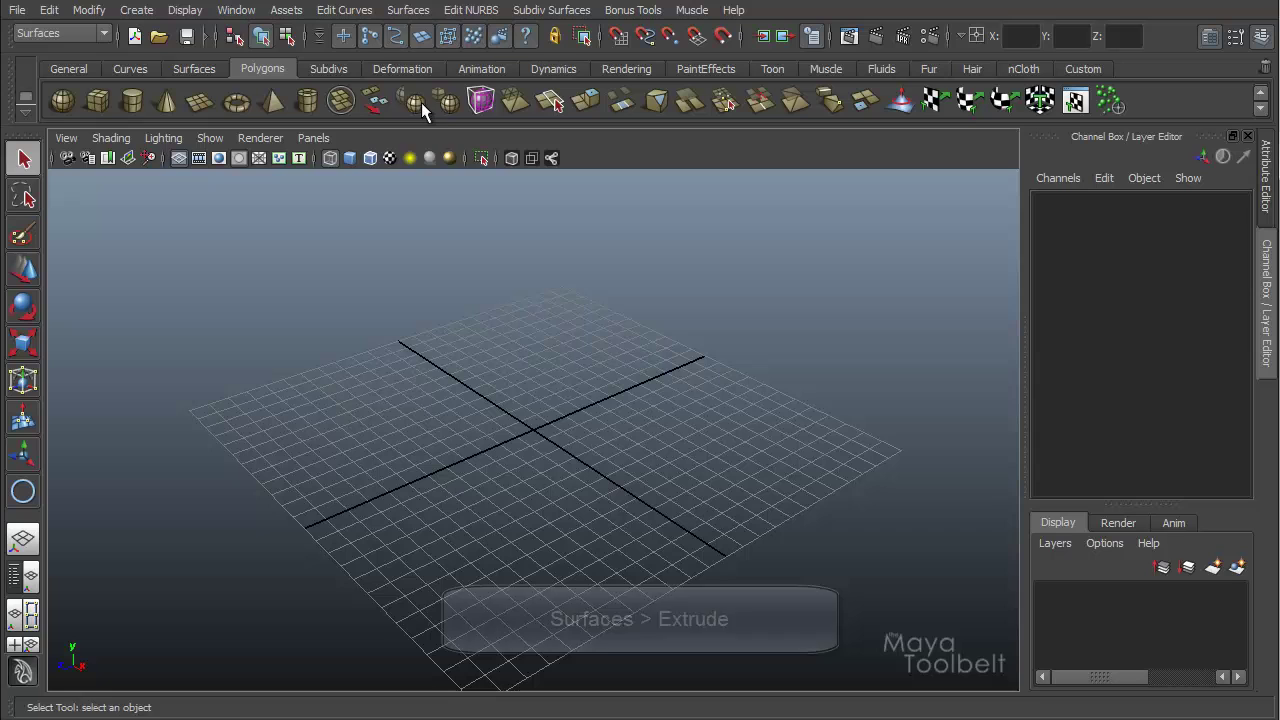
{"action": "left_click", "coordinate": [408, 11]}
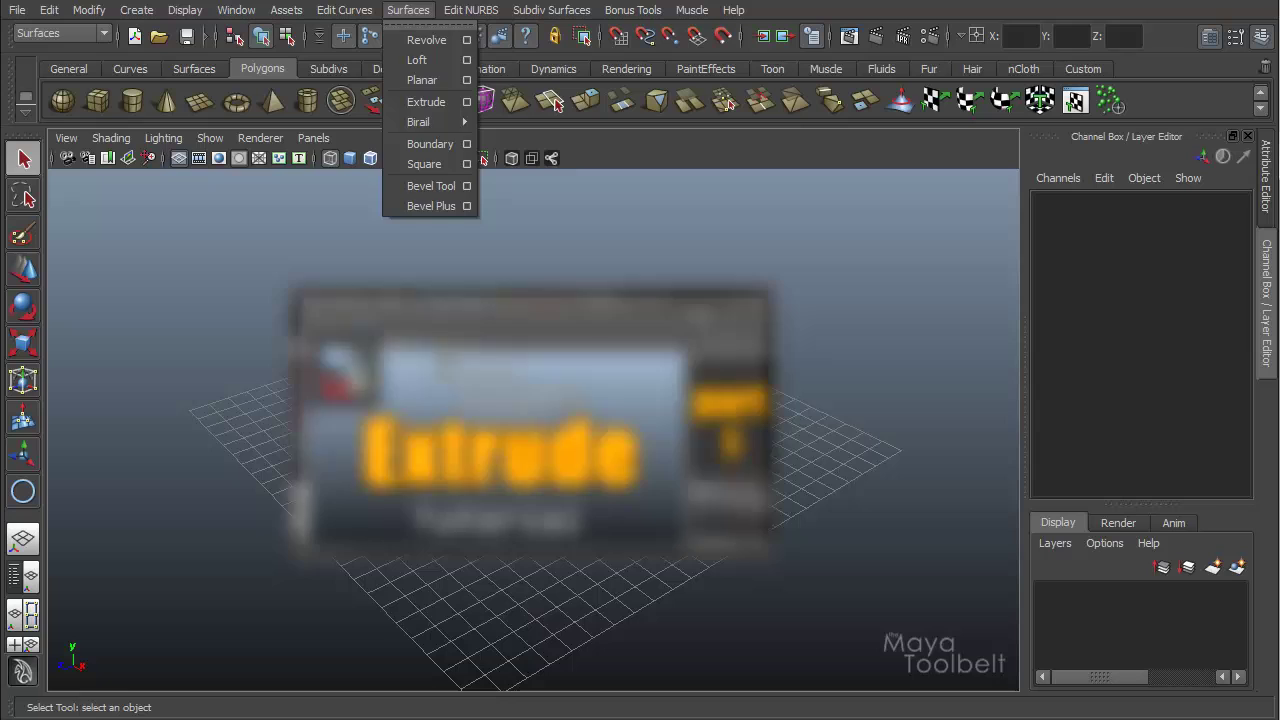
{"action": "left_click", "coordinate": [530, 402]}
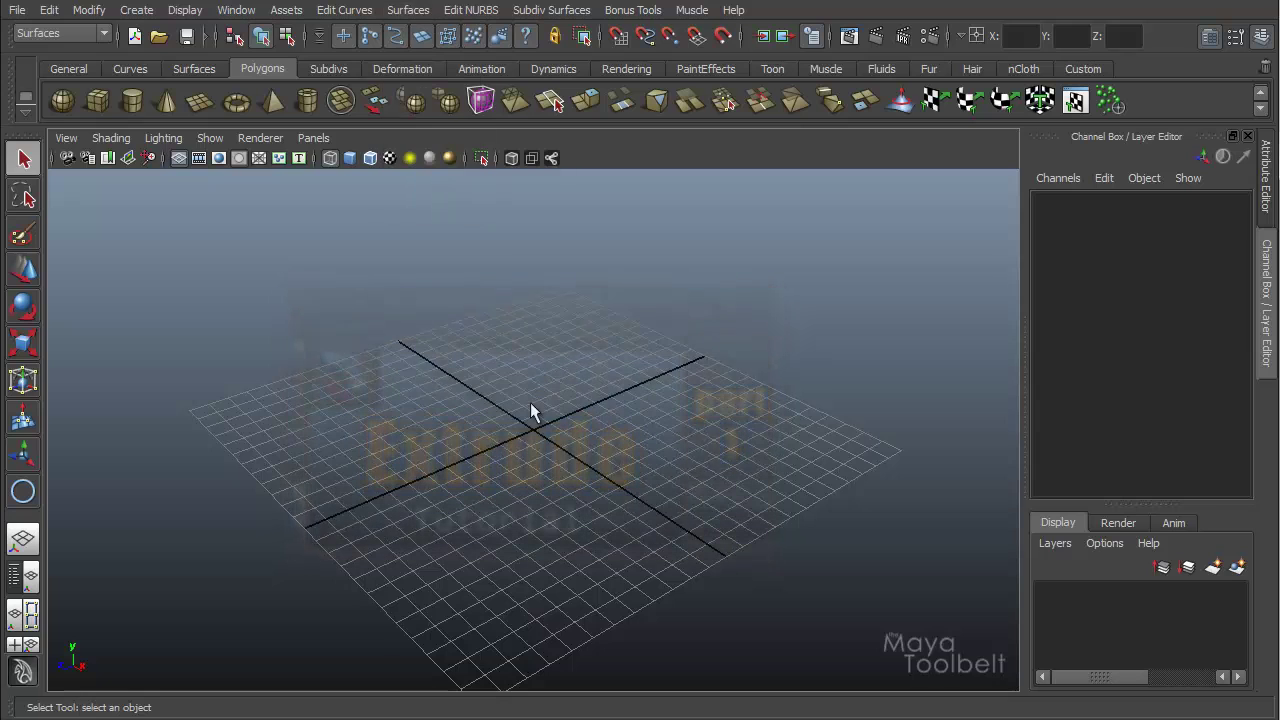
- Draw curve1 with the CV Curve Tool, from the grid's lower left rising at the far right
{"action": "left_click", "coordinate": [137, 10]}
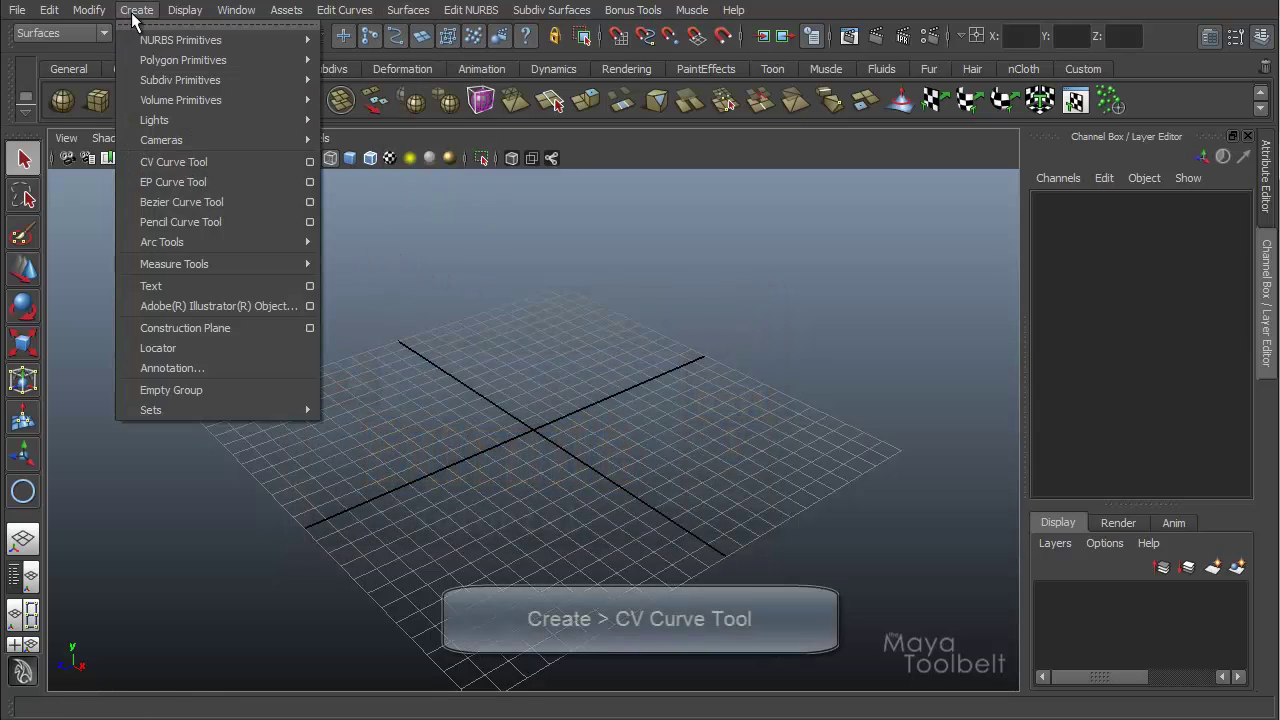
{"action": "left_click", "coordinate": [199, 162]}
{"action": "left_click_drag", "start_coordinate": [334, 263], "coordinate": [534, 420], "text": "alt"}
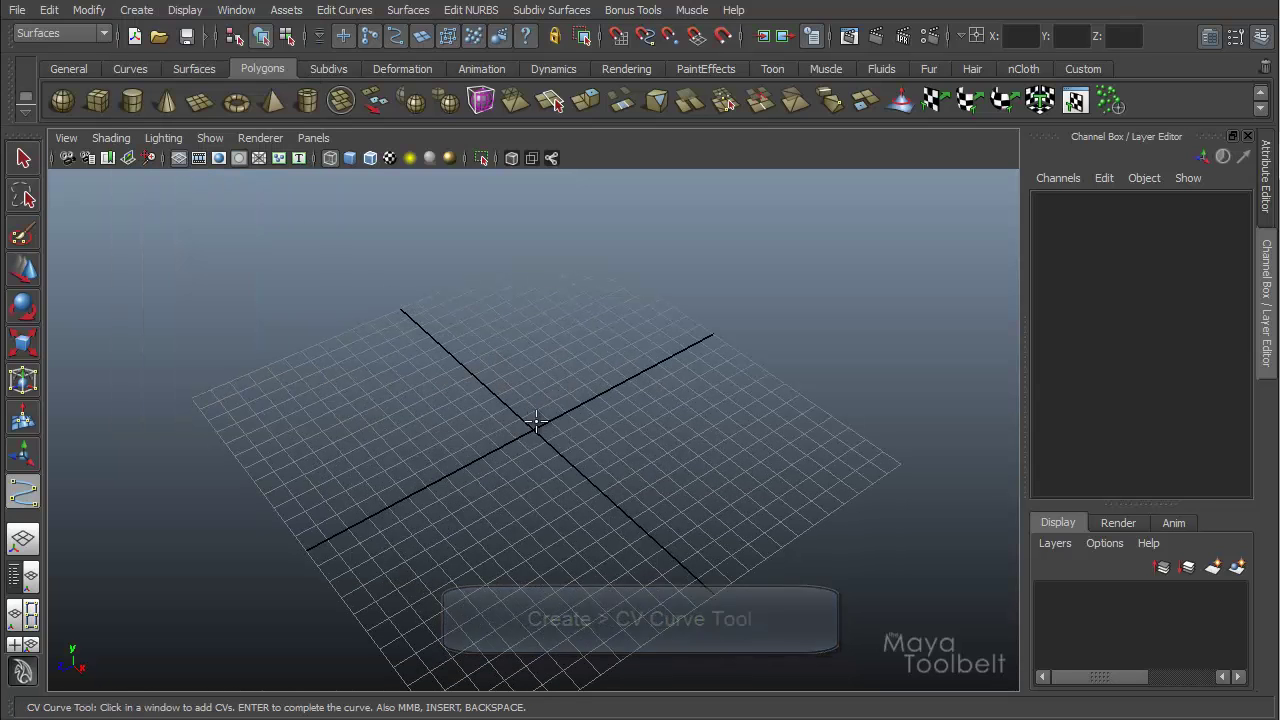
{"action": "left_click", "coordinate": [249, 555]}
{"action": "left_click", "coordinate": [352, 461]}
{"action": "left_click", "coordinate": [497, 494]}
{"action": "left_click", "coordinate": [640, 503]}
{"action": "left_click", "coordinate": [728, 415]}
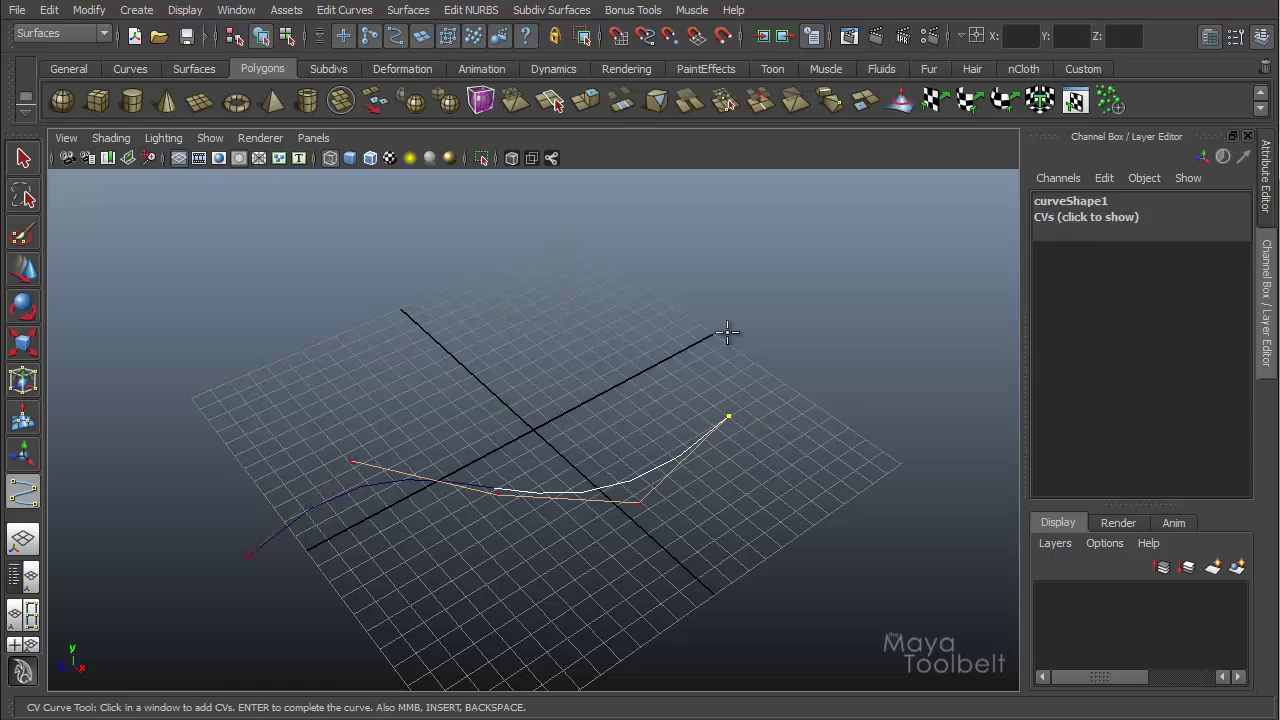
{"action": "left_click", "coordinate": [728, 326]}
{"action": "left_click", "coordinate": [800, 276]}
{"action": "left_click", "coordinate": [916, 279]}
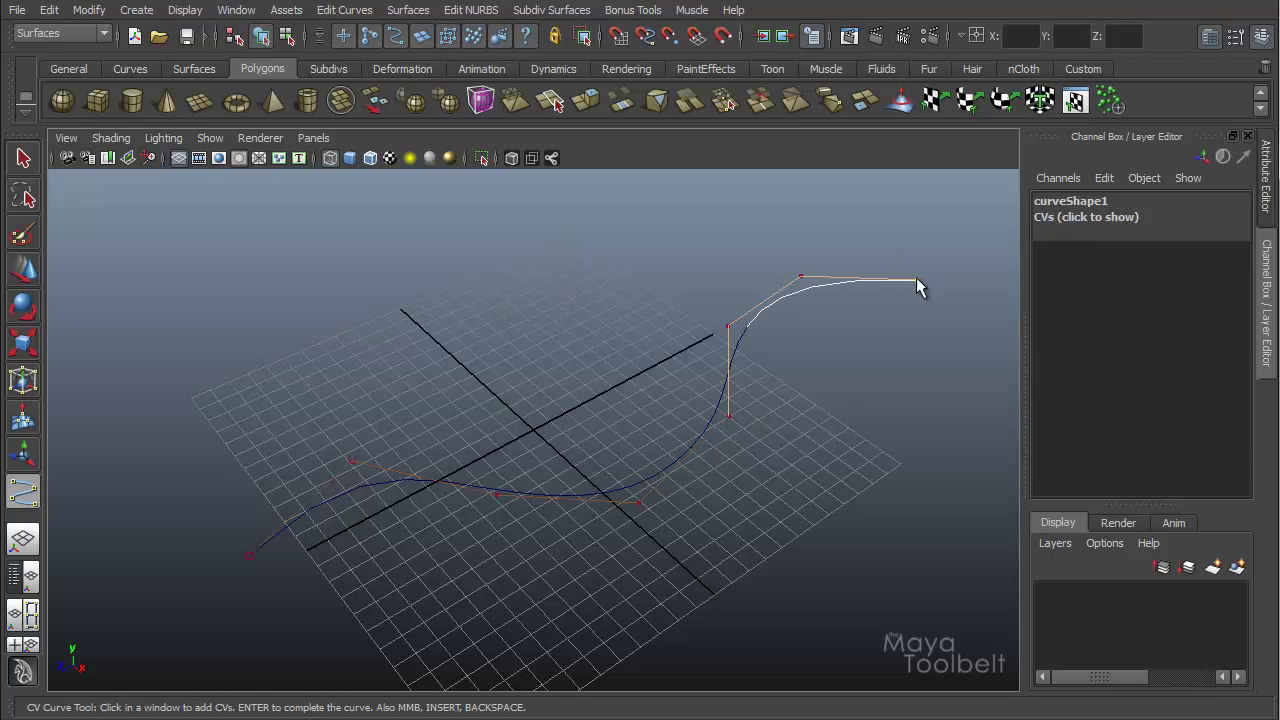
{"action": "key", "text": "Return"}
{"action": "left_click_drag", "start_coordinate": [920, 286], "coordinate": [617, 349], "text": "alt"}
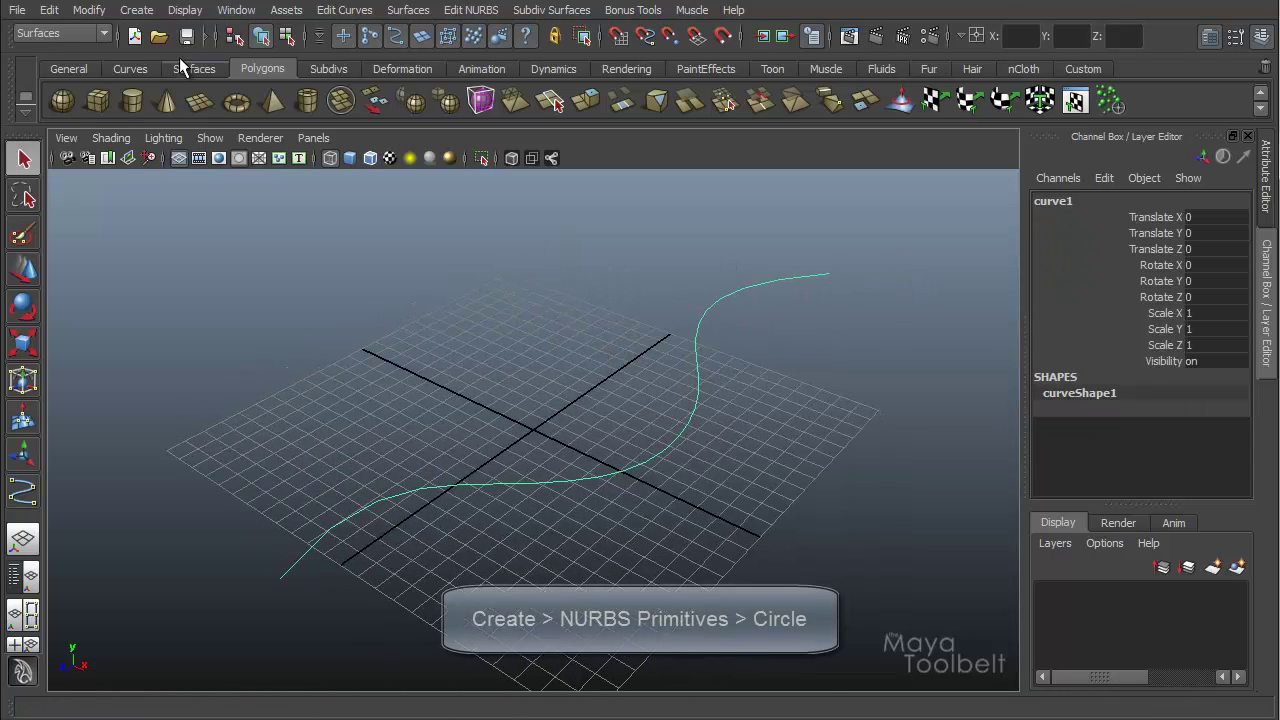
- Create a small NURBS circle near the grid centre
{"action": "left_click", "coordinate": [137, 10]}
{"action": "mouse_move", "coordinate": [216, 41]}
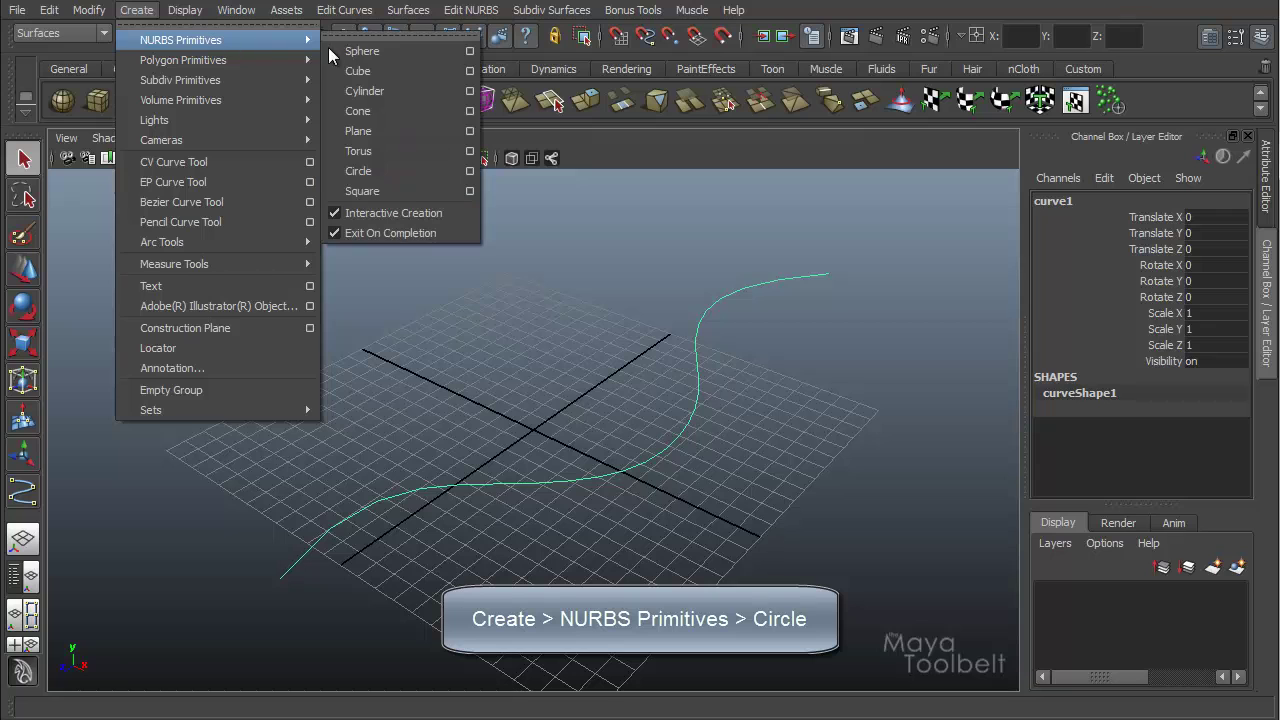
{"action": "left_click", "coordinate": [358, 171]}
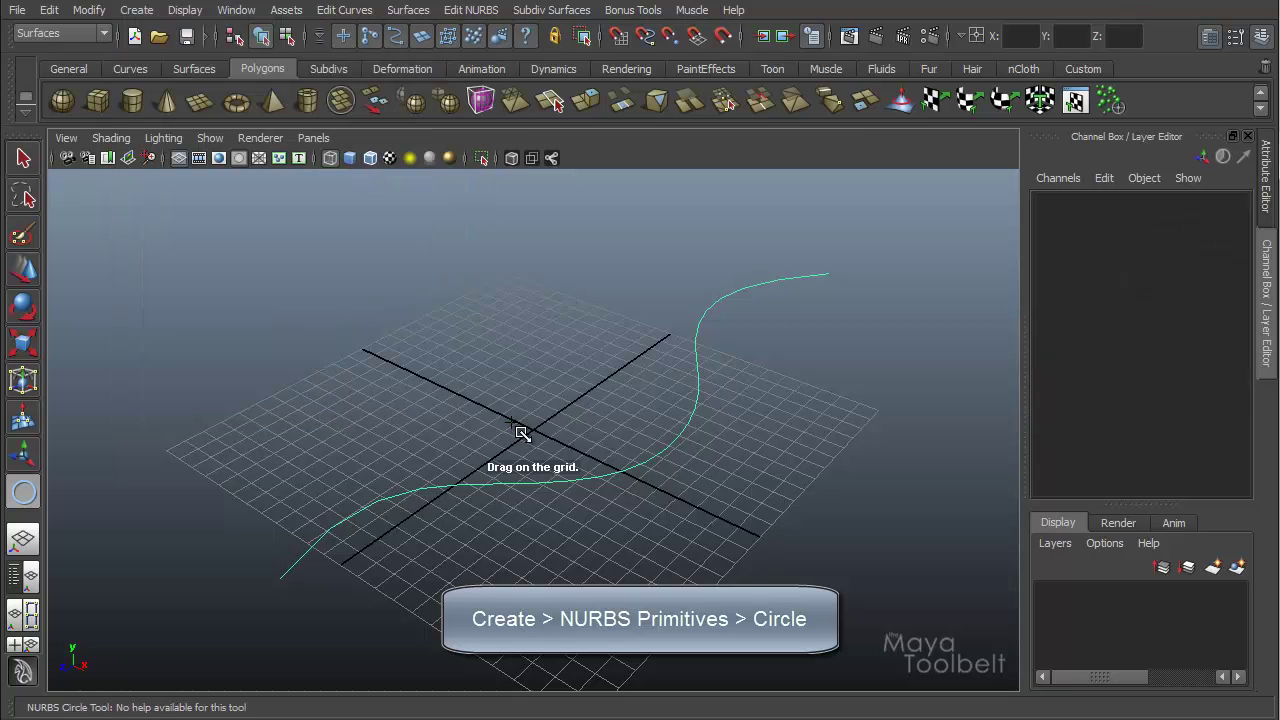
{"action": "left_click_drag", "start_coordinate": [518, 428], "coordinate": [634, 429]}
- Hide the grid and curve-snap the circle to curve1's lower-left end
{"action": "key", "text": "w"}
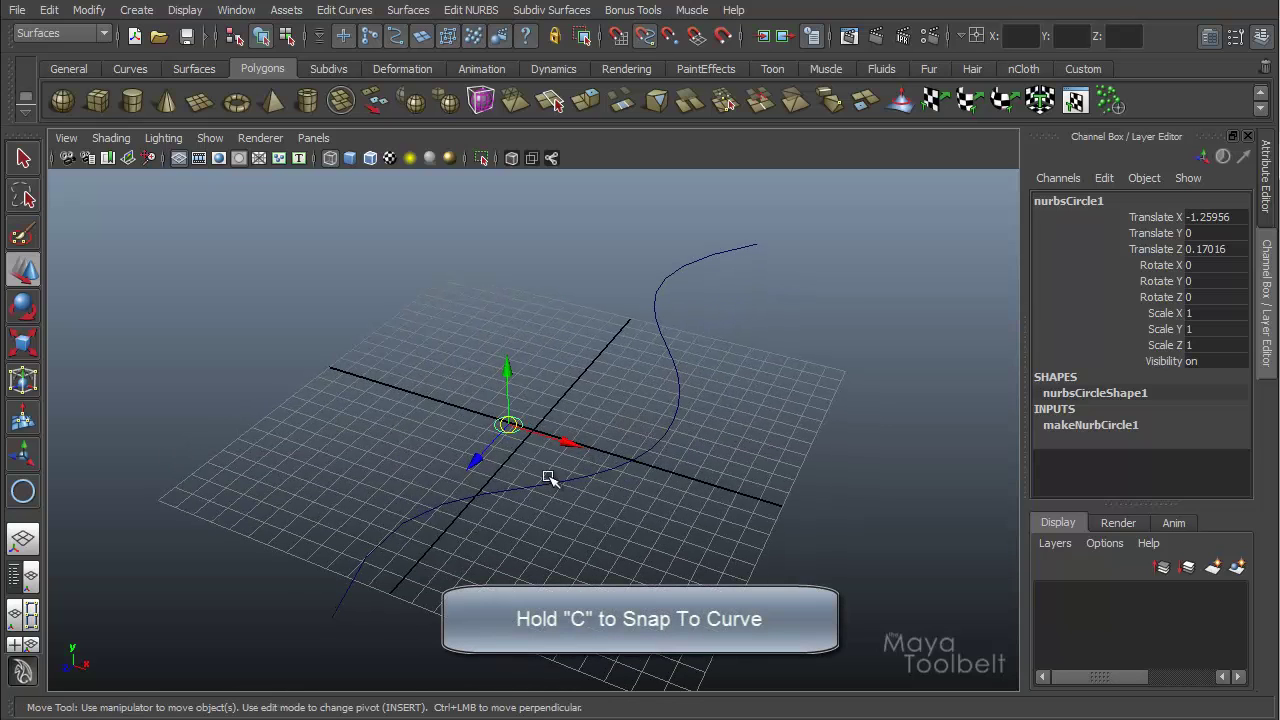
{"action": "left_click", "coordinate": [179, 157]}
{"action": "left_click_drag", "start_coordinate": [558, 540], "coordinate": [634, 520], "text": "alt"}
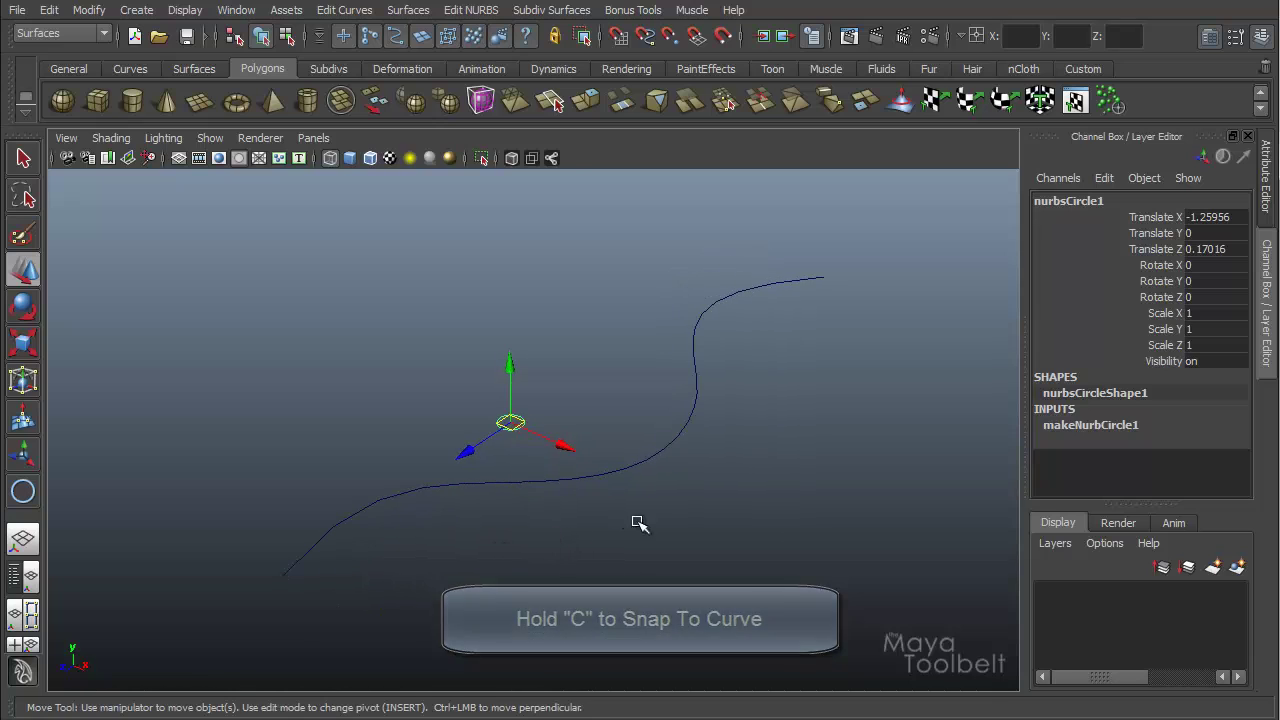
{"action": "key", "text": "c"}
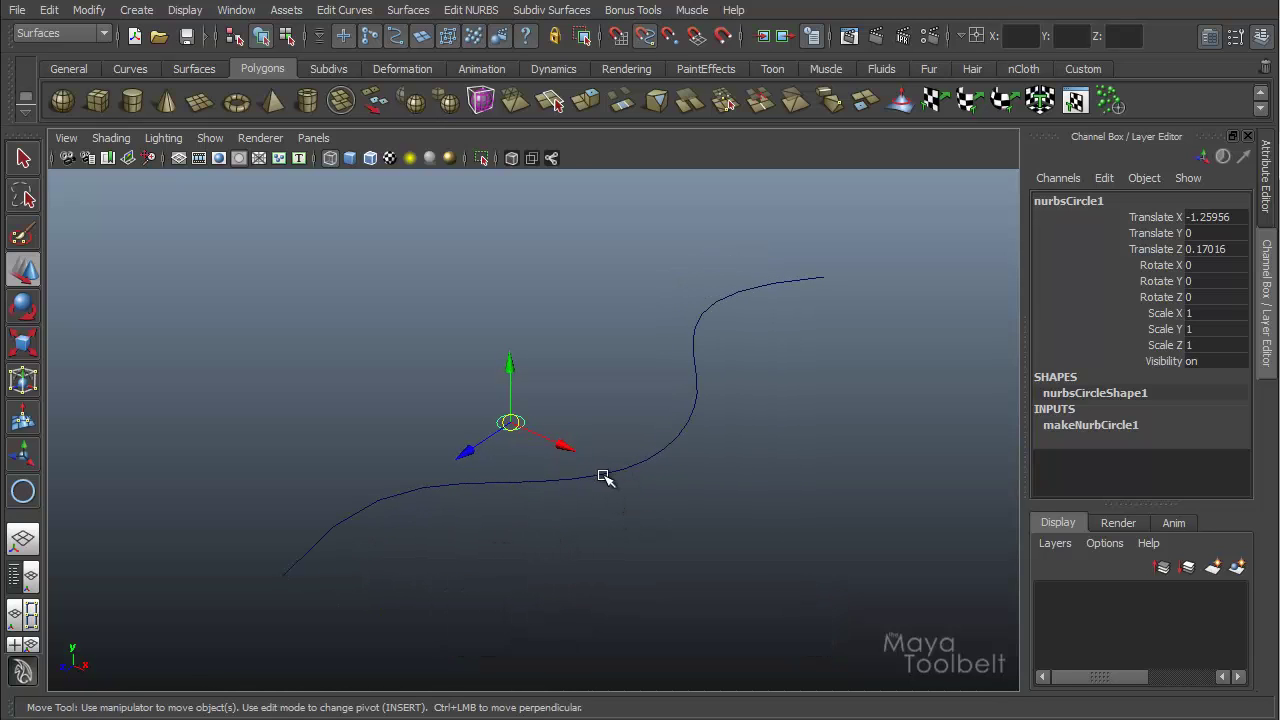
{"action": "middle_click_drag", "start_coordinate": [605, 474], "coordinate": [209, 600]}
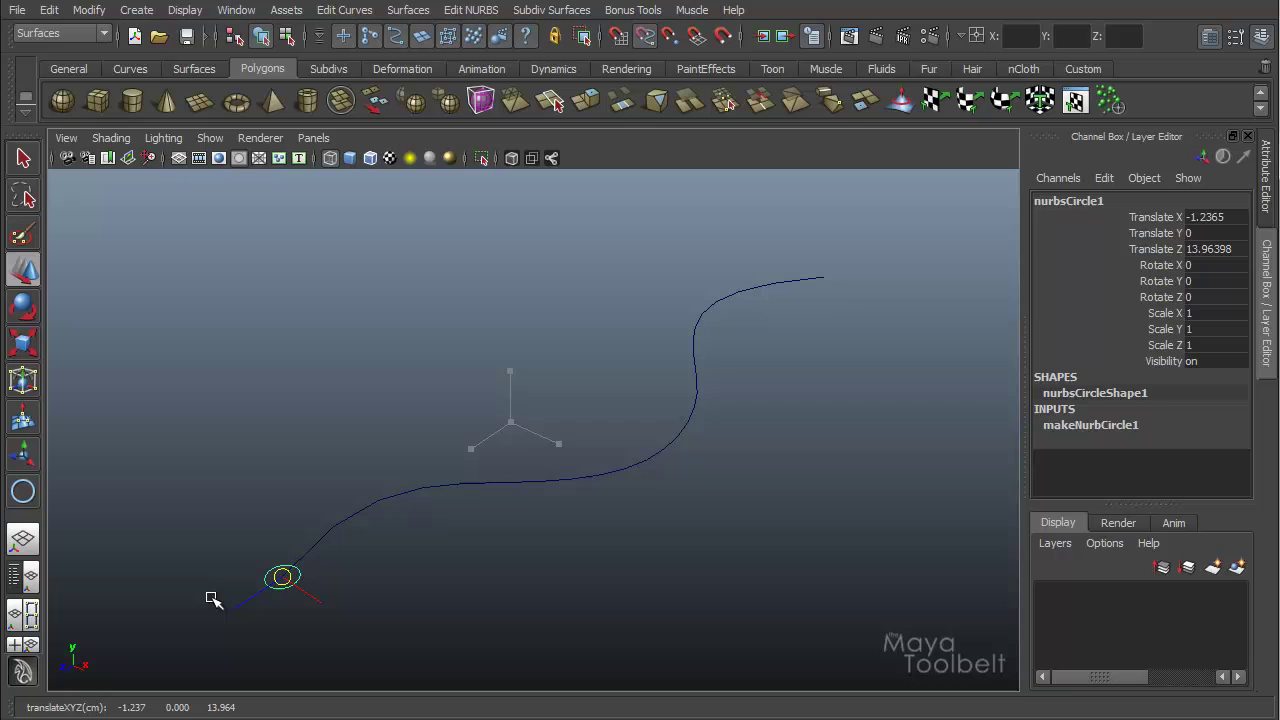
{"action": "left_click_drag", "start_coordinate": [470, 531], "coordinate": [394, 491], "text": "alt"}
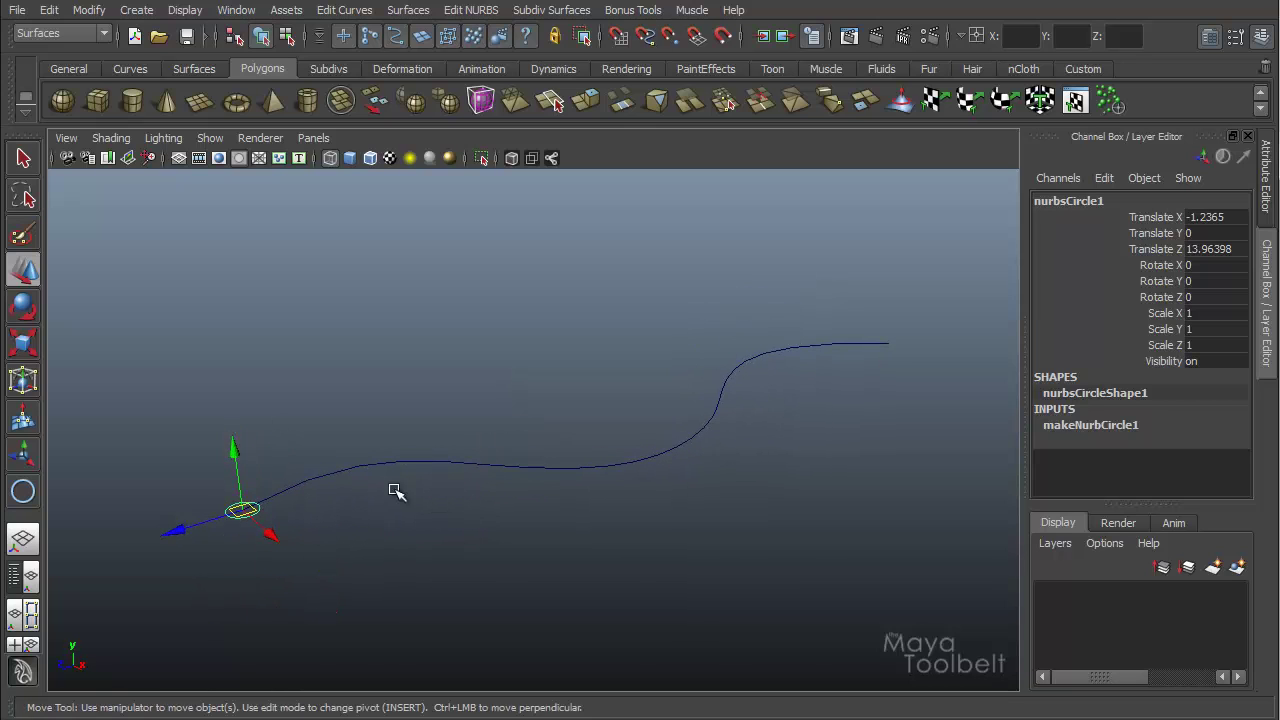
- Rotate the circle -88.5° in X to face along the curve, and add curve1 to the selection
{"action": "key", "text": "e"}
{"action": "left_click_drag", "start_coordinate": [195, 460], "coordinate": [345, 434]}
{"action": "left_click_drag", "start_coordinate": [345, 434], "coordinate": [673, 533], "text": "alt"}
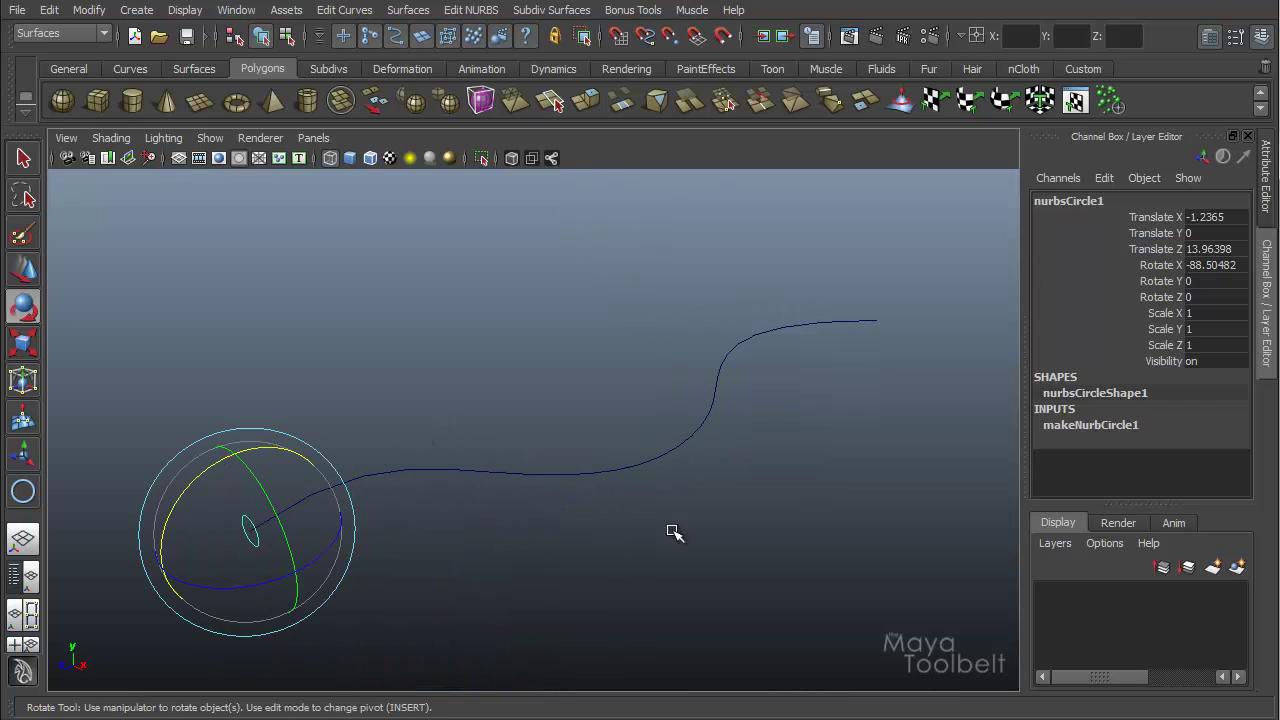
{"action": "left_click_drag", "start_coordinate": [640, 429], "coordinate": [469, 466], "text": "alt"}
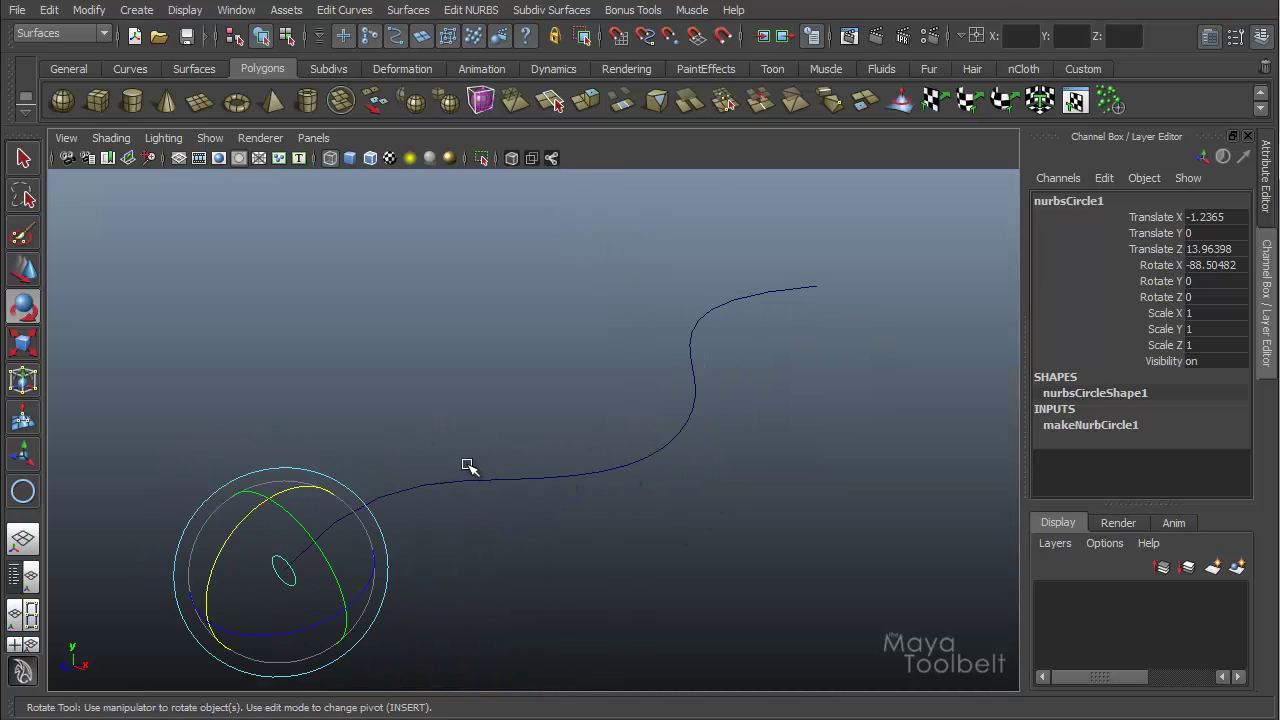
{"action": "left_click", "coordinate": [544, 481]}
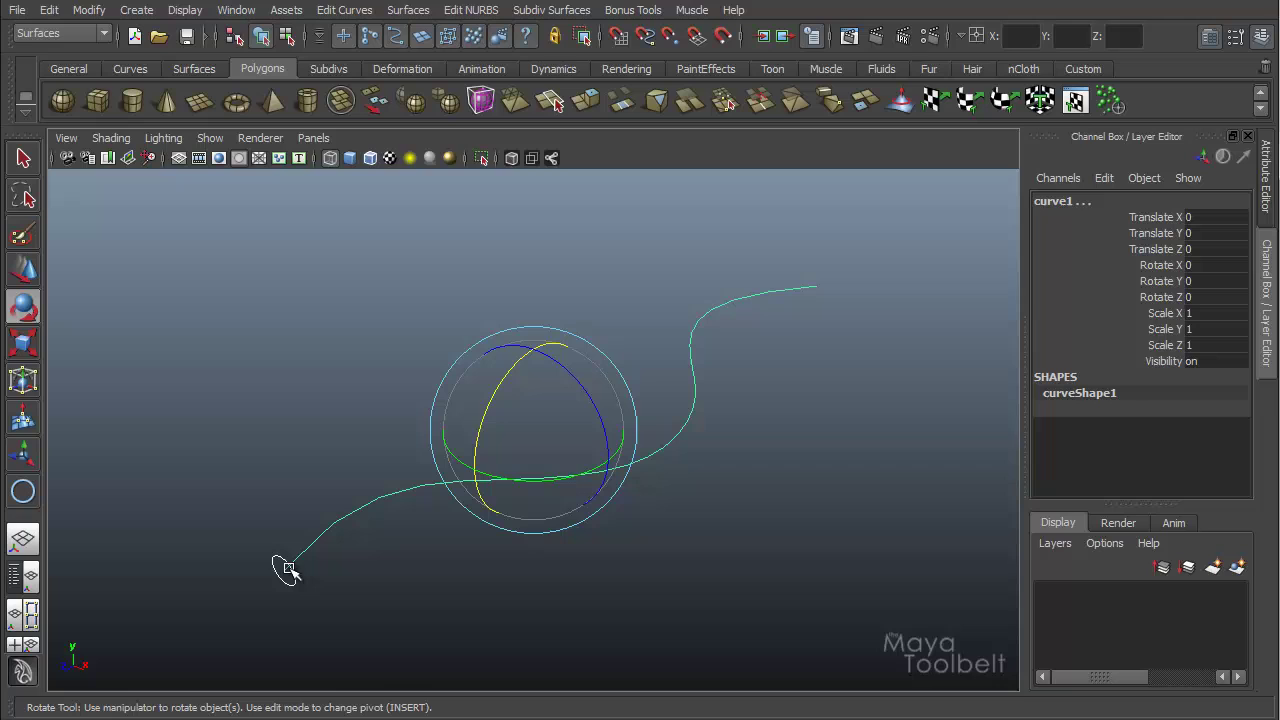
- Extrude nurbsCircle1 along curve1 with reset settings and Component pivot, shown smooth-shaded
{"action": "left_click", "coordinate": [408, 10]}
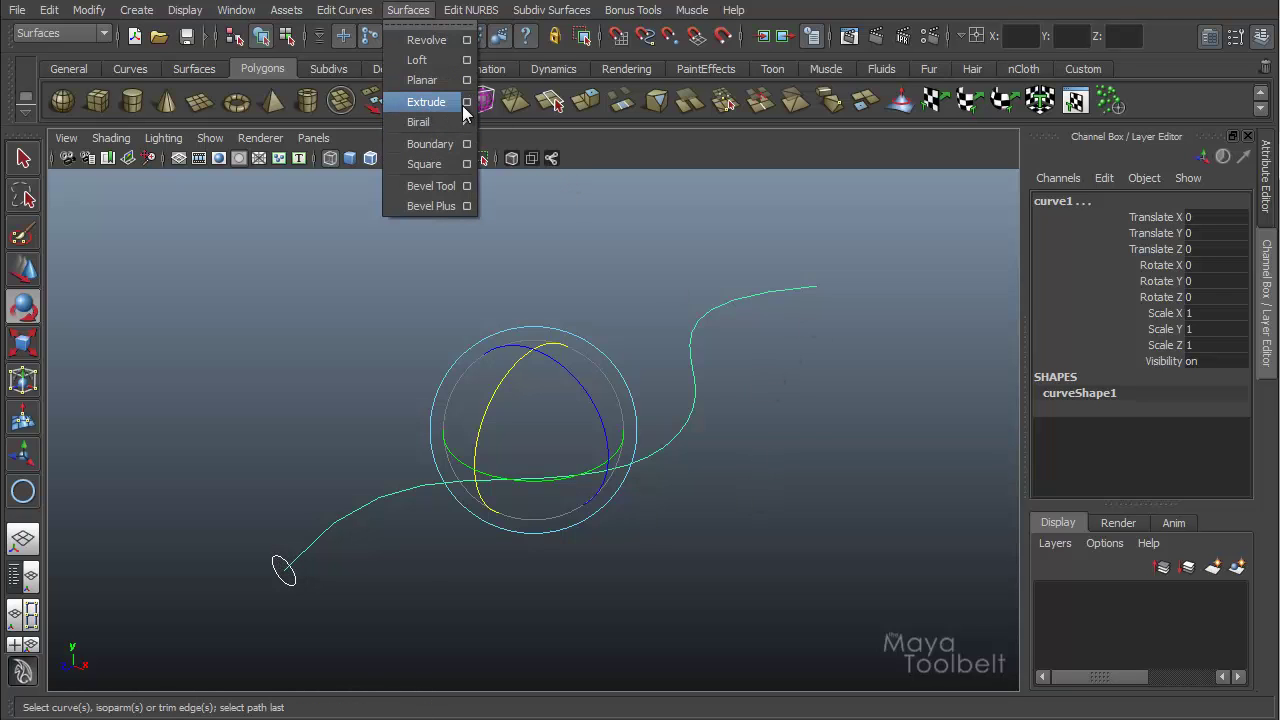
{"action": "left_click", "coordinate": [466, 102]}
{"action": "left_click", "coordinate": [719, 95]}
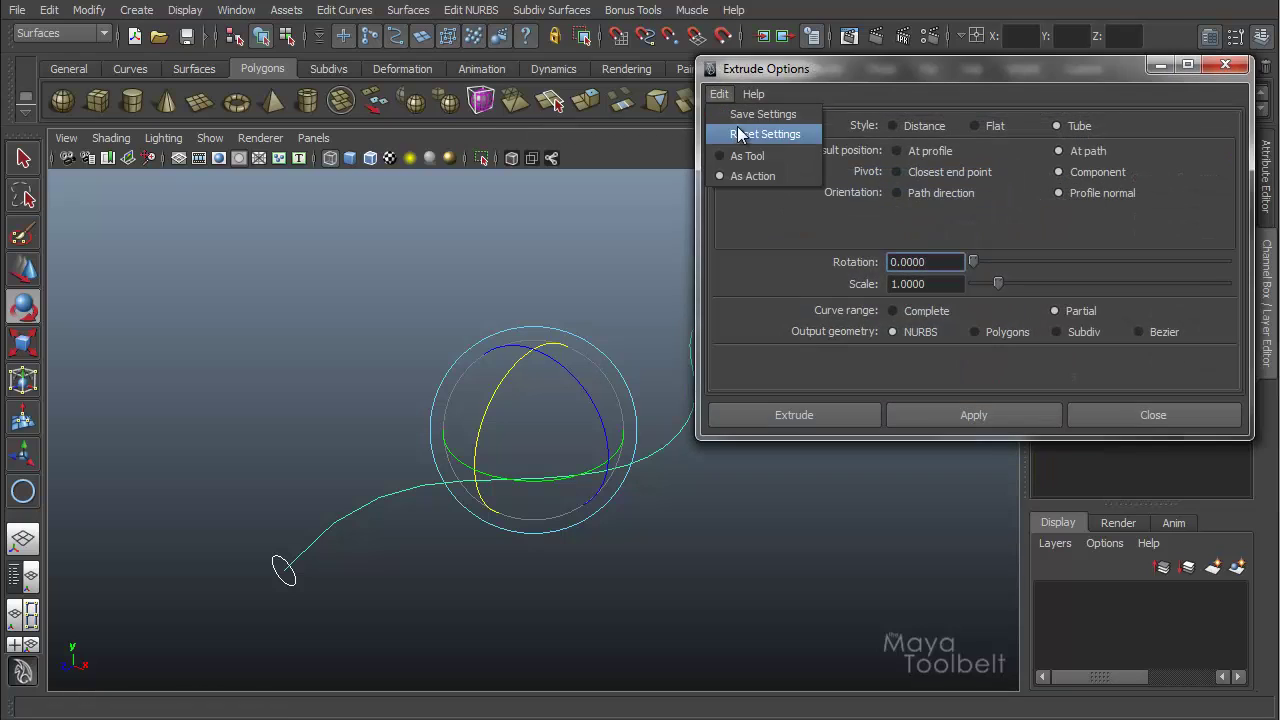
{"action": "left_click", "coordinate": [754, 133]}
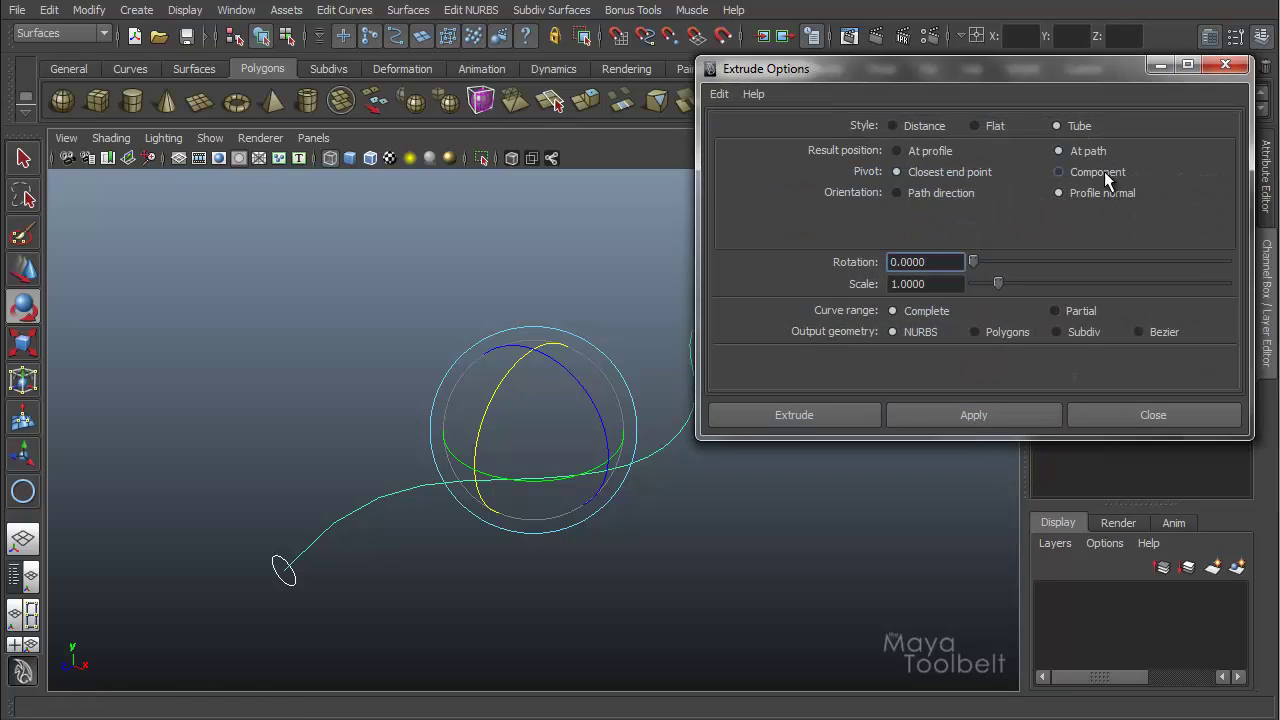
{"action": "left_click", "coordinate": [829, 415]}
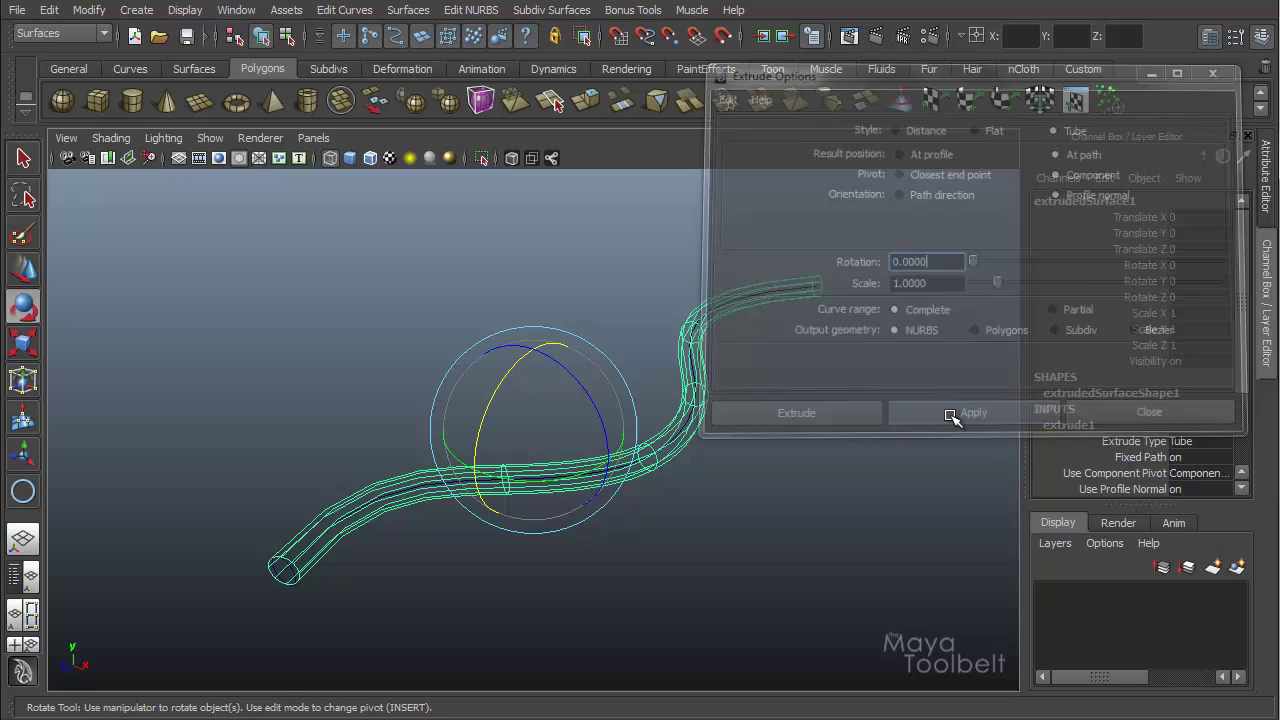
{"action": "key", "text": "5"}
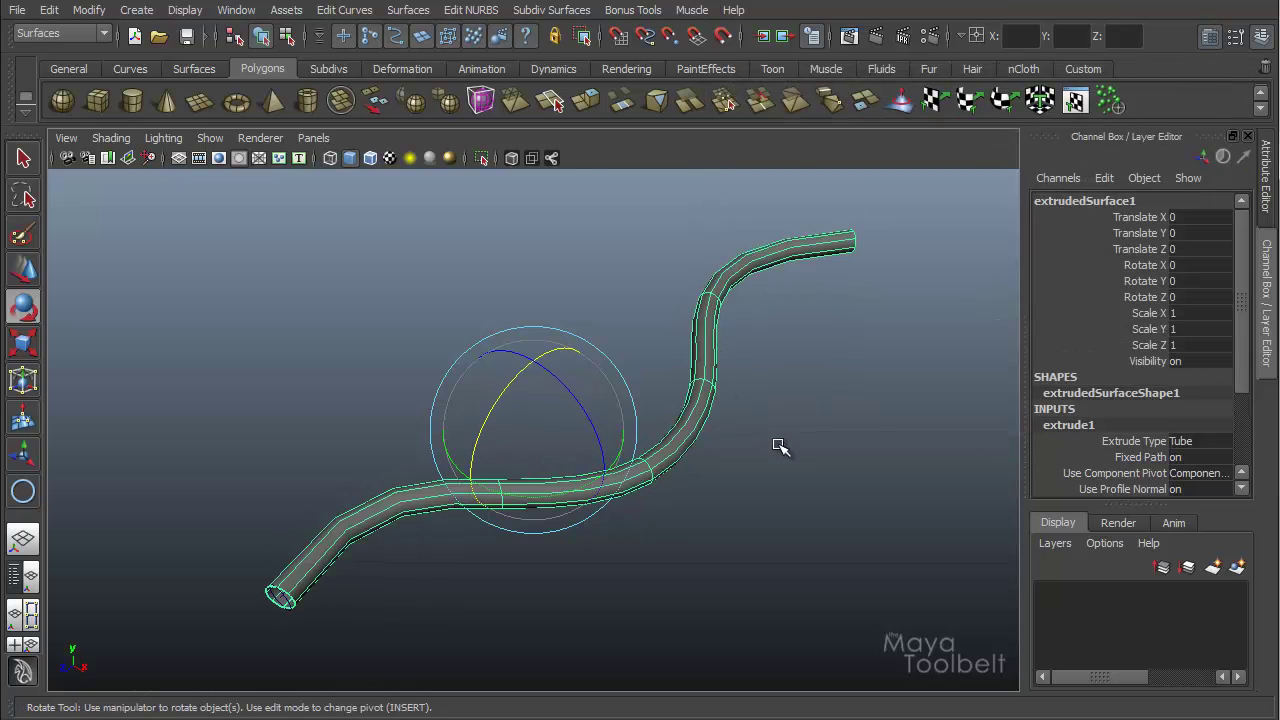
{"action": "left_click_drag", "start_coordinate": [777, 446], "coordinate": [786, 466], "text": "alt"}
{"action": "left_click", "coordinate": [620, 426]}
{"action": "left_click_drag", "start_coordinate": [684, 425], "coordinate": [717, 417], "text": "alt"}
- Put curve1 into Control Vertex mode and select a CV near the tube's lower bend
{"action": "key", "text": "w"}
{"action": "left_click_drag", "start_coordinate": [845, 376], "coordinate": [837, 377], "text": "alt"}
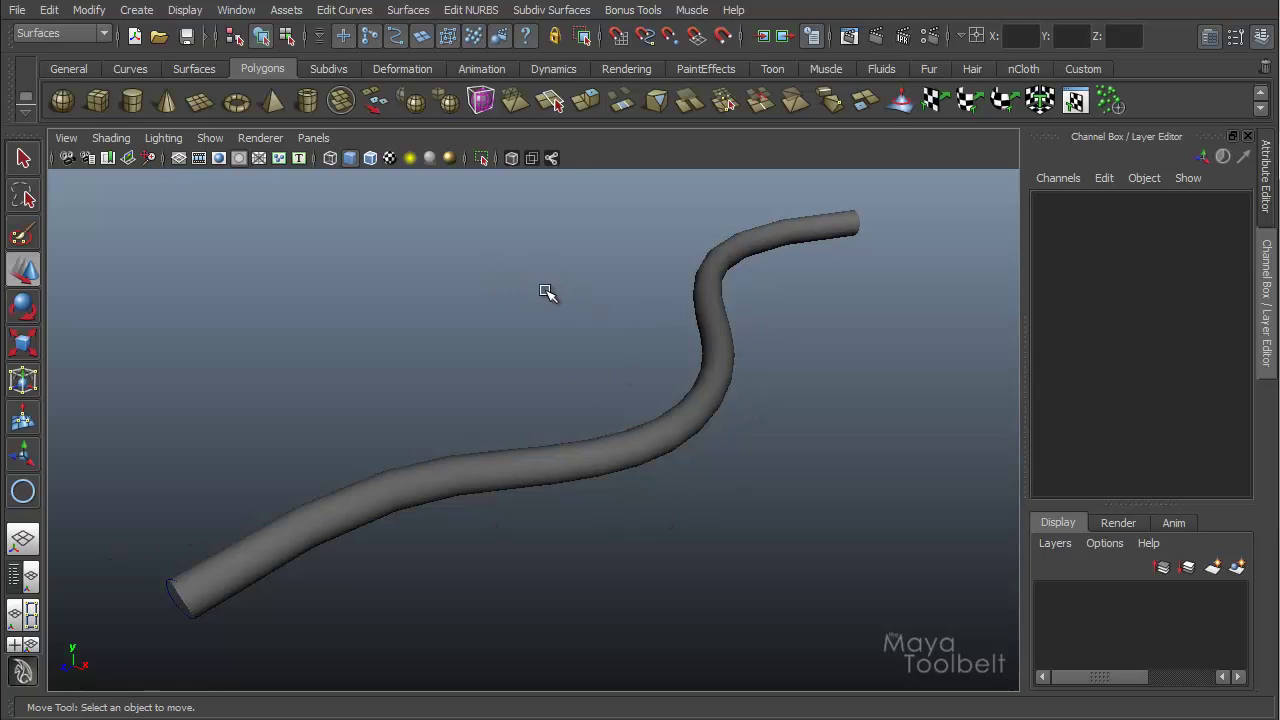
{"action": "left_click_drag", "start_coordinate": [540, 397], "coordinate": [616, 390], "text": "alt"}
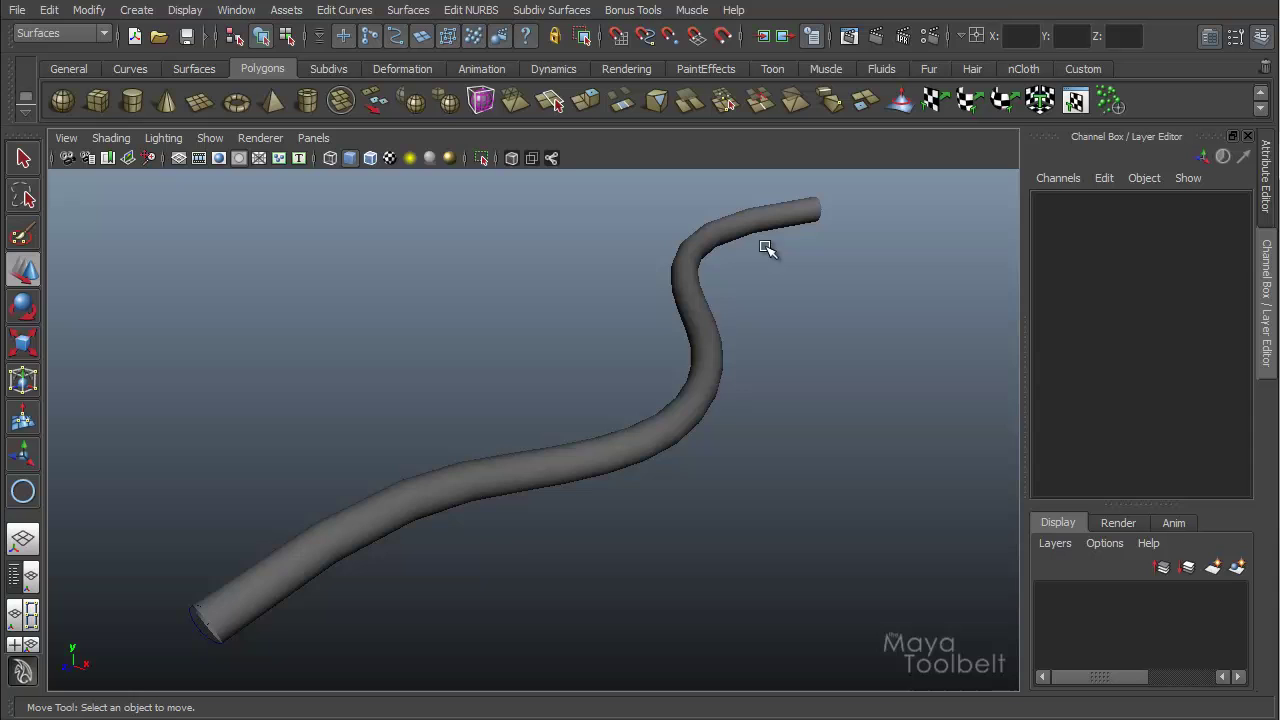
{"action": "left_click_drag", "start_coordinate": [677, 448], "coordinate": [770, 400], "text": "alt"}
{"action": "left_click", "coordinate": [484, 458]}
{"action": "left_click_drag", "start_coordinate": [565, 465], "coordinate": [591, 343], "text": "alt"}
{"action": "right_click_drag", "start_coordinate": [591, 343], "coordinate": [540, 344]}
{"action": "left_click_drag", "start_coordinate": [540, 344], "coordinate": [669, 443], "text": "alt"}
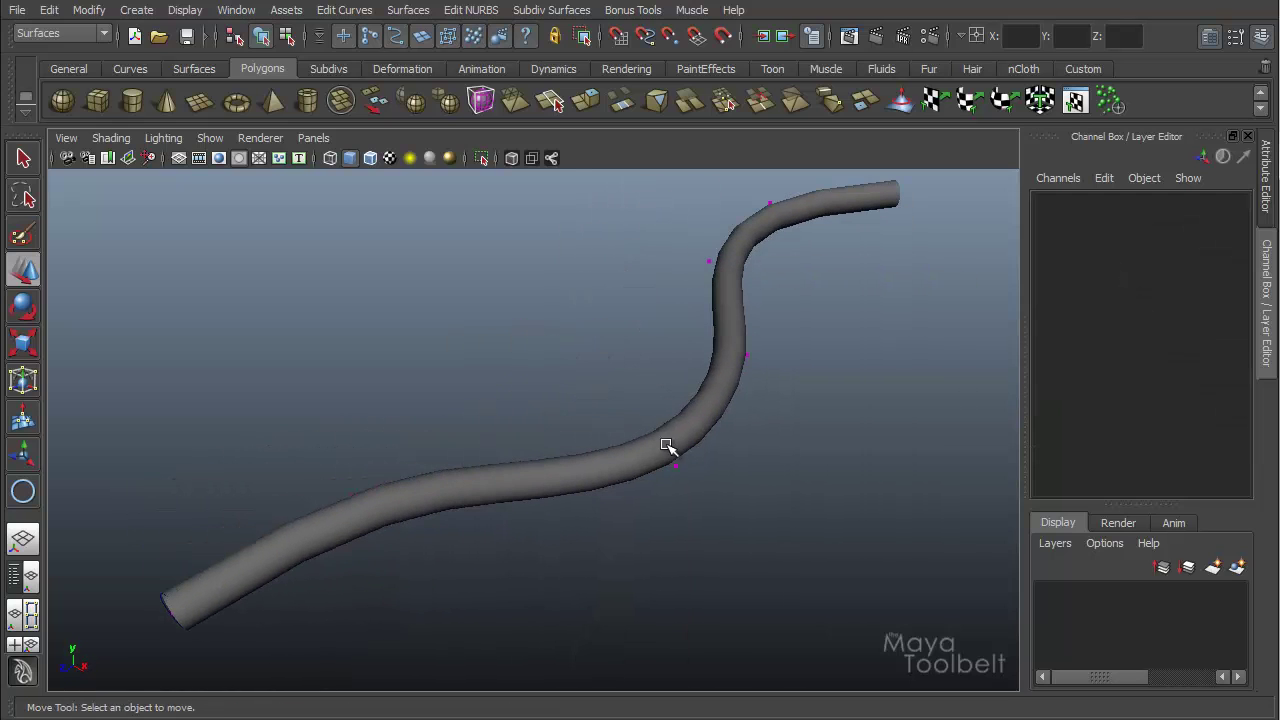
{"action": "mouse_move", "coordinate": [697, 491]}
{"action": "left_mouse_down", "text": "alt"}
{"action": "mouse_move", "coordinate": [809, 471]}
{"action": "mouse_move", "coordinate": [711, 469]}
{"action": "mouse_move", "coordinate": [716, 478]}
{"action": "left_mouse_up", "text": "alt"}
{"action": "left_click_drag", "start_coordinate": [645, 418], "coordinate": [837, 394]}
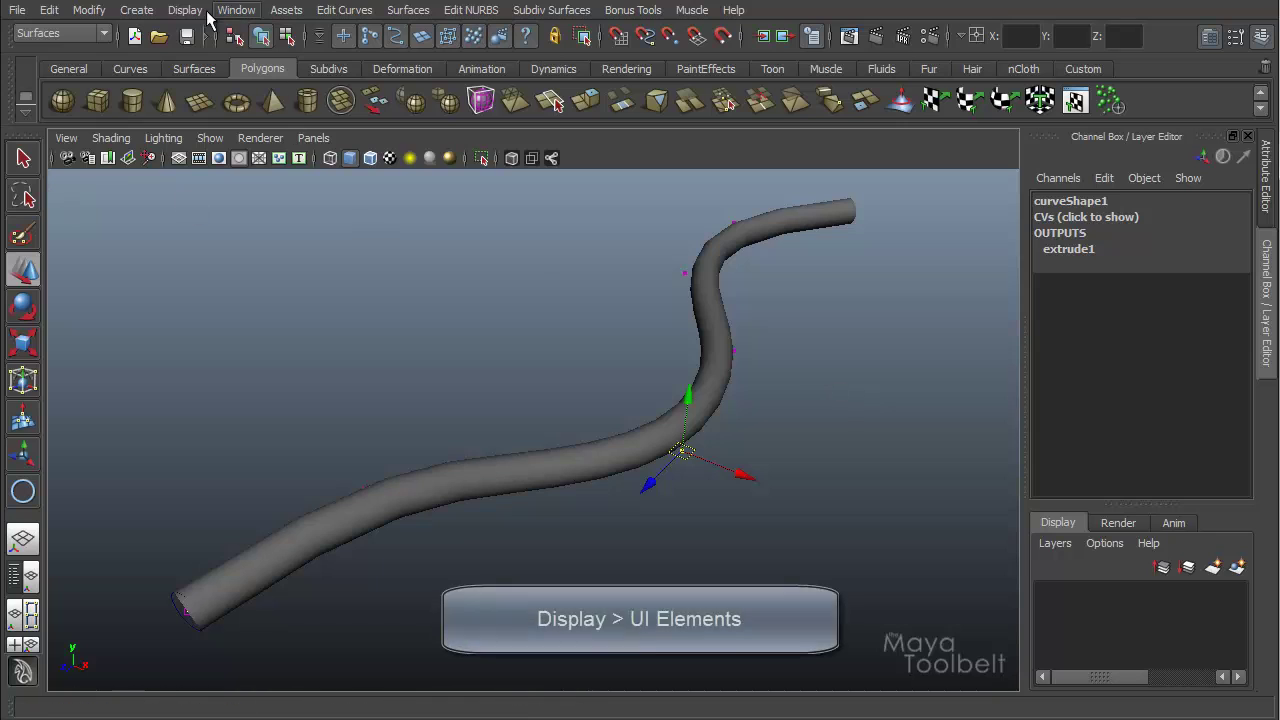
- Turn on Time Slider and Range Slider from a torn-off UI Elements window, then close it
{"action": "left_click", "coordinate": [185, 10]}
{"action": "mouse_move", "coordinate": [219, 78]}
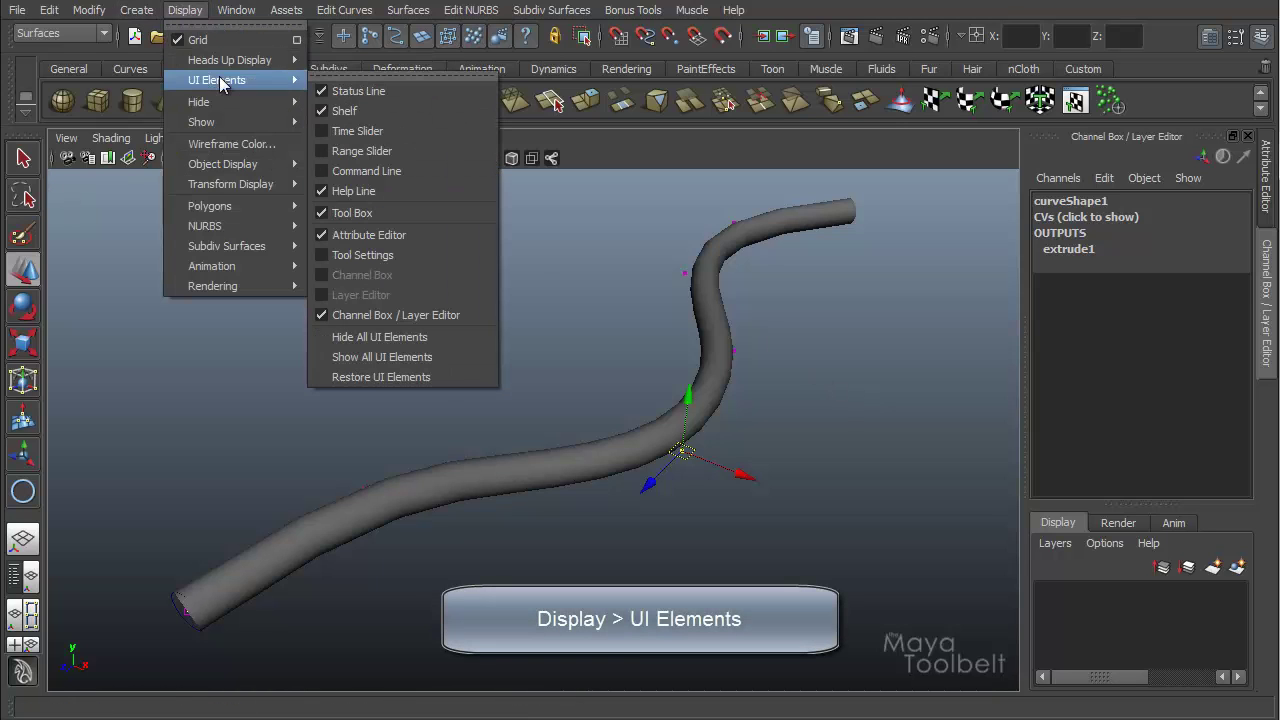
{"action": "left_click", "coordinate": [392, 76]}
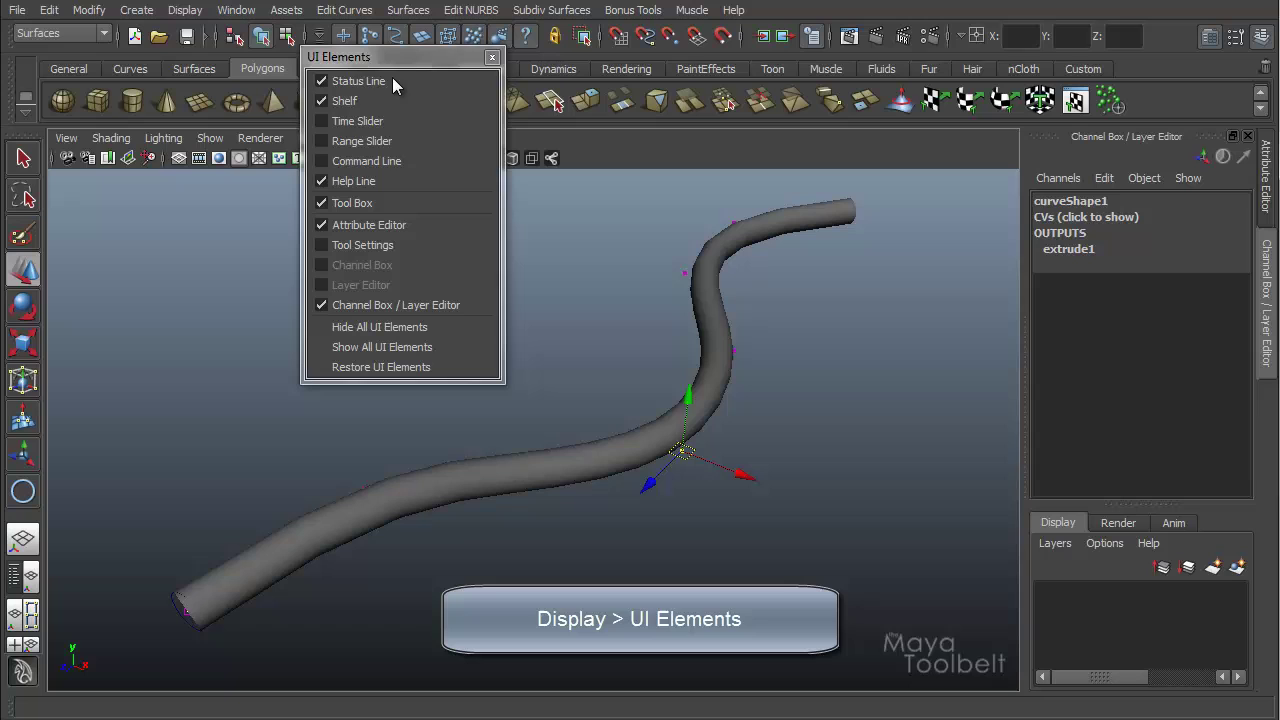
{"action": "left_click_drag", "start_coordinate": [358, 57], "coordinate": [143, 170]}
{"action": "left_click", "coordinate": [143, 236]}
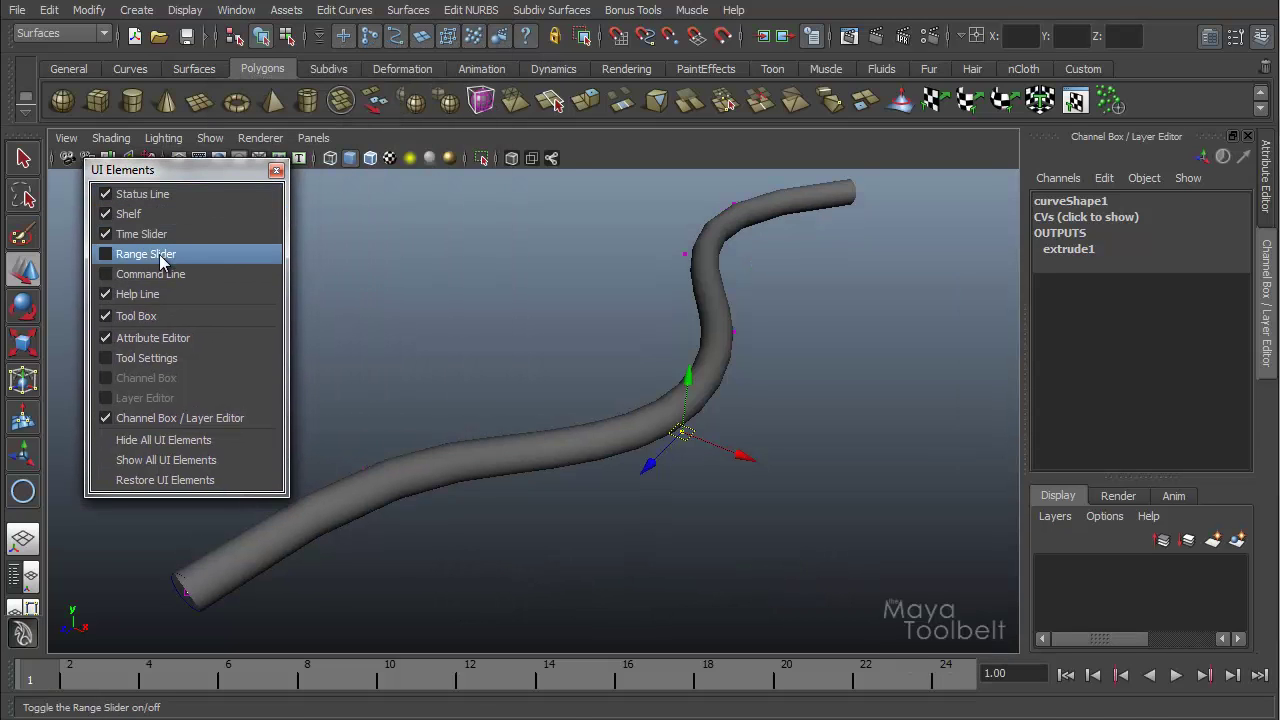
{"action": "left_click", "coordinate": [159, 254]}
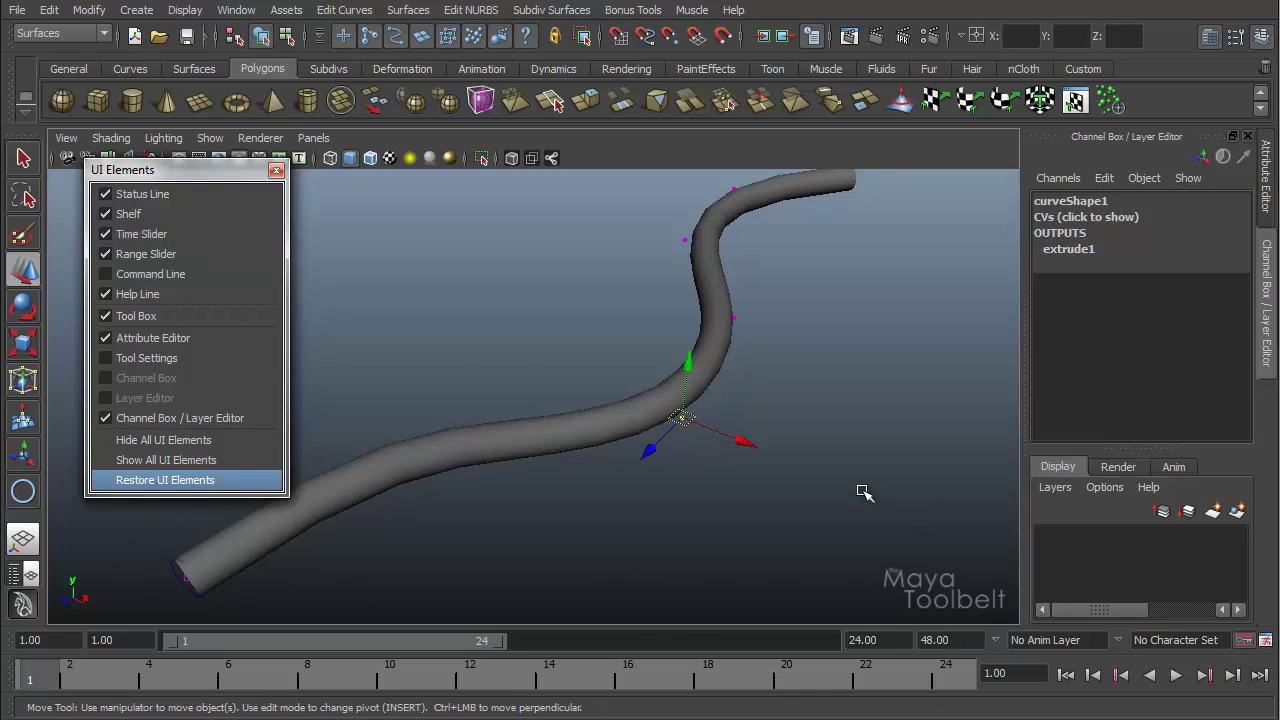
{"action": "left_click", "coordinate": [276, 171]}
{"action": "left_click_drag", "start_coordinate": [403, 274], "coordinate": [760, 474], "text": "alt"}
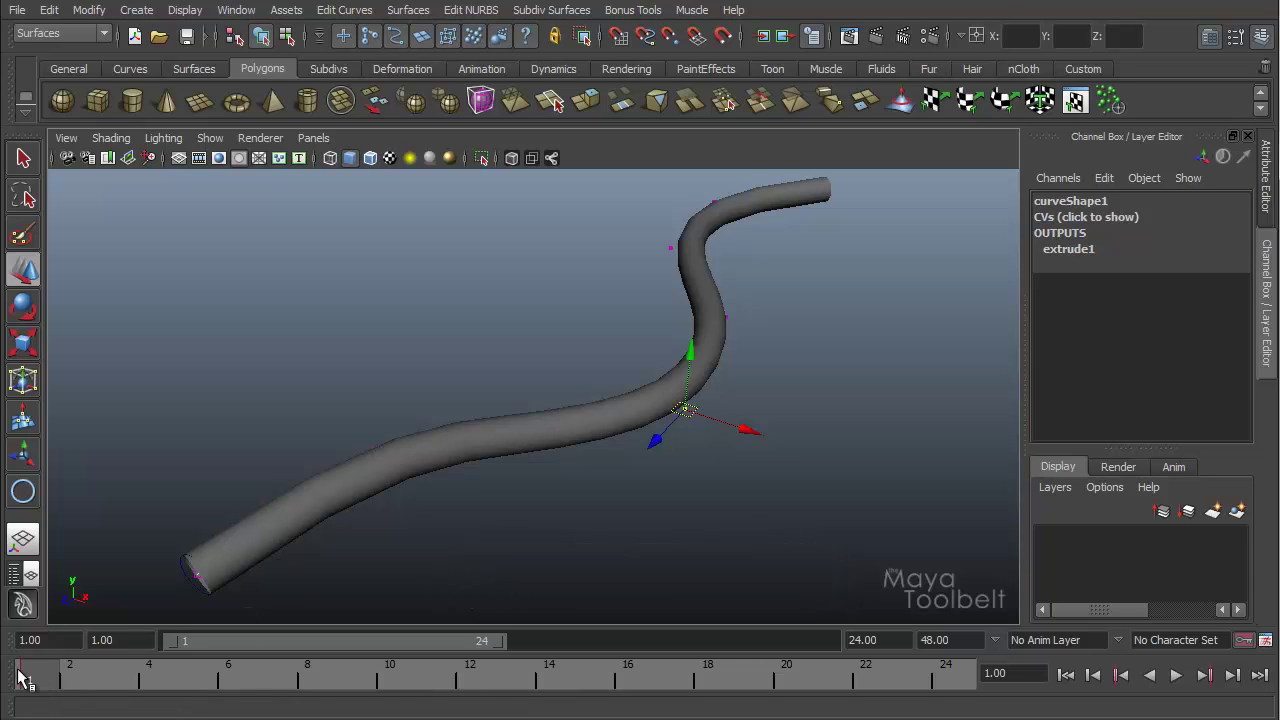
- At frame 20, pull the control vertex up-left to reshape the tube and play it back
{"action": "key", "text": "alt+v"}
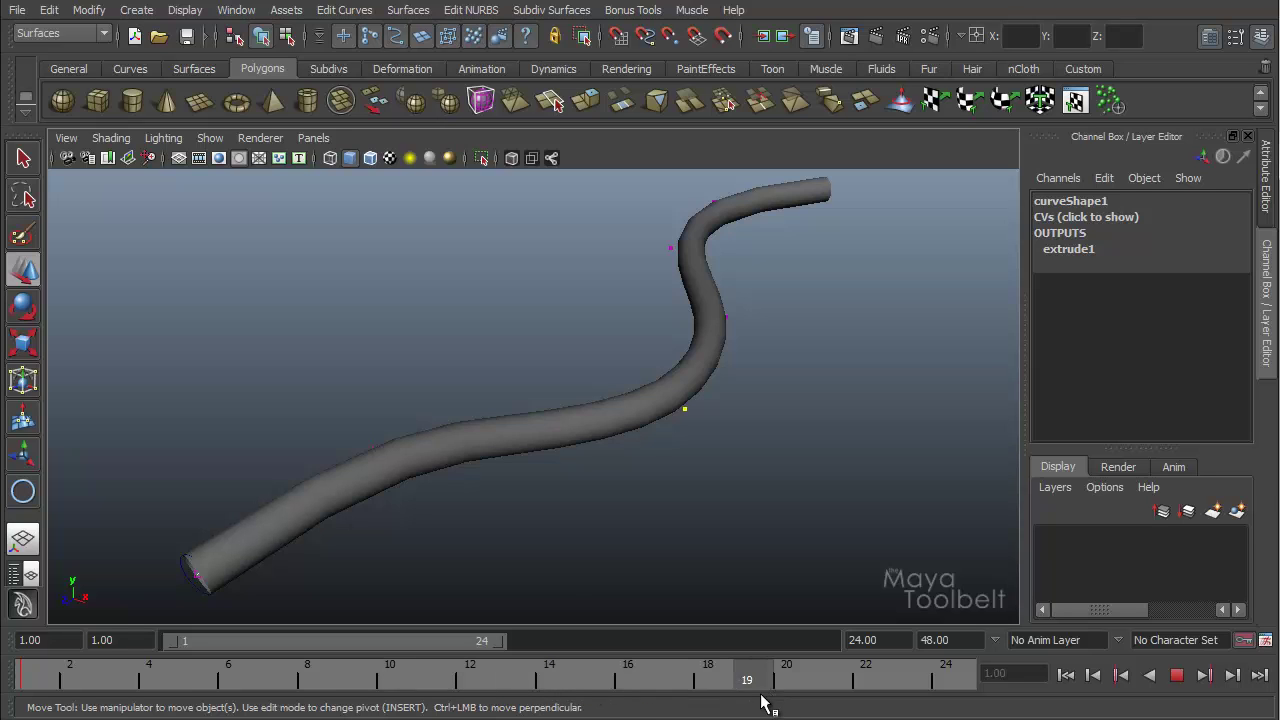
{"action": "key", "text": "alt+v"}
{"action": "middle_click_drag", "start_coordinate": [707, 377], "coordinate": [437, 296]}
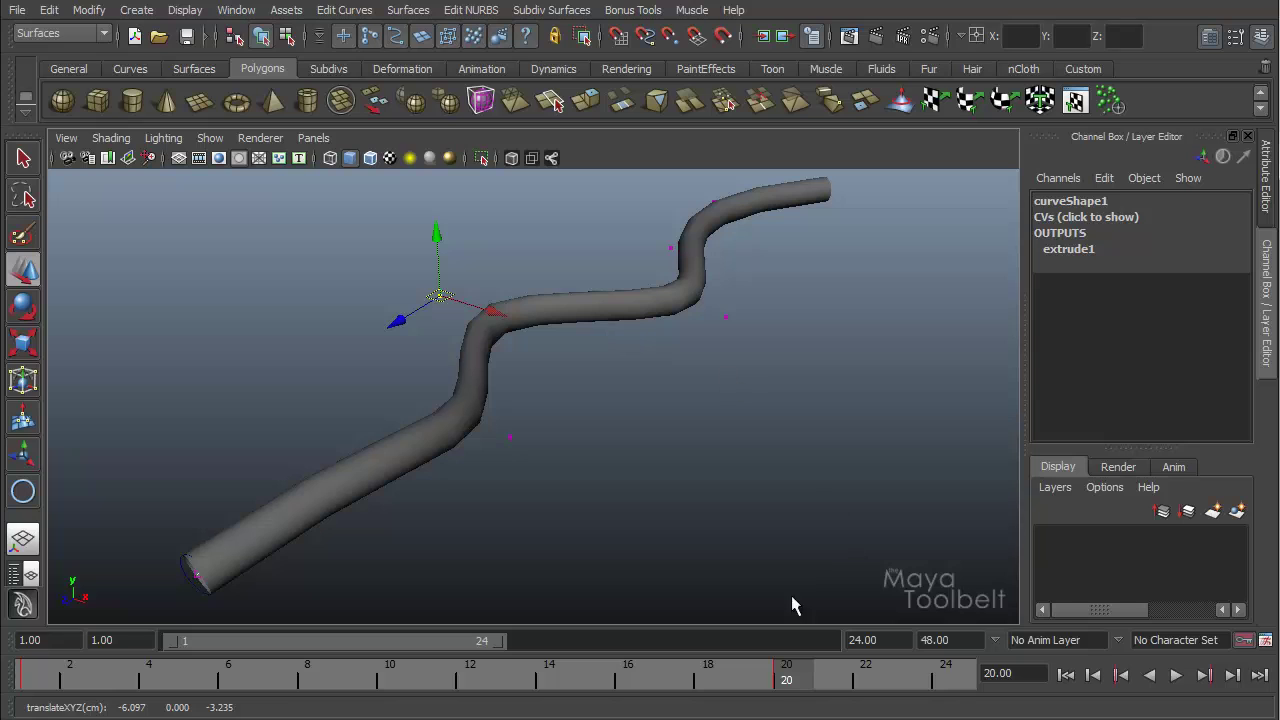
{"action": "key", "text": "alt+v"}
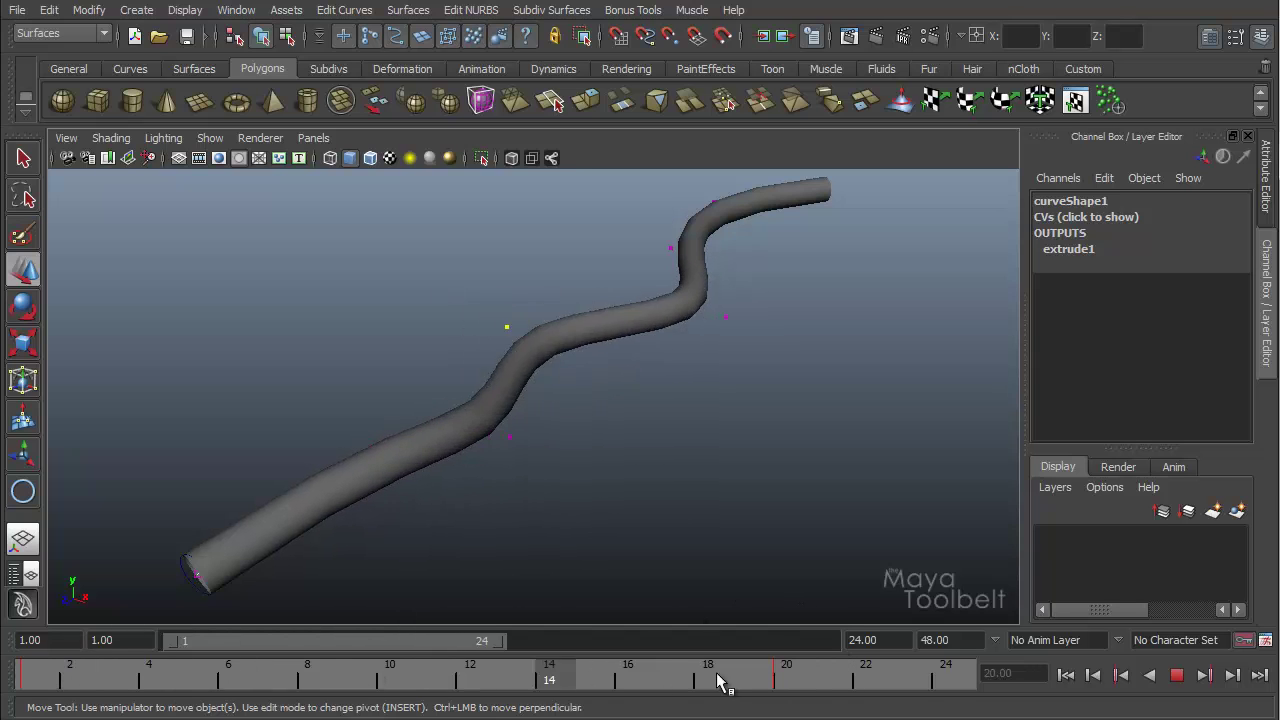
{"action": "key", "text": "alt+v"}
{"action": "left_click", "coordinate": [689, 517]}
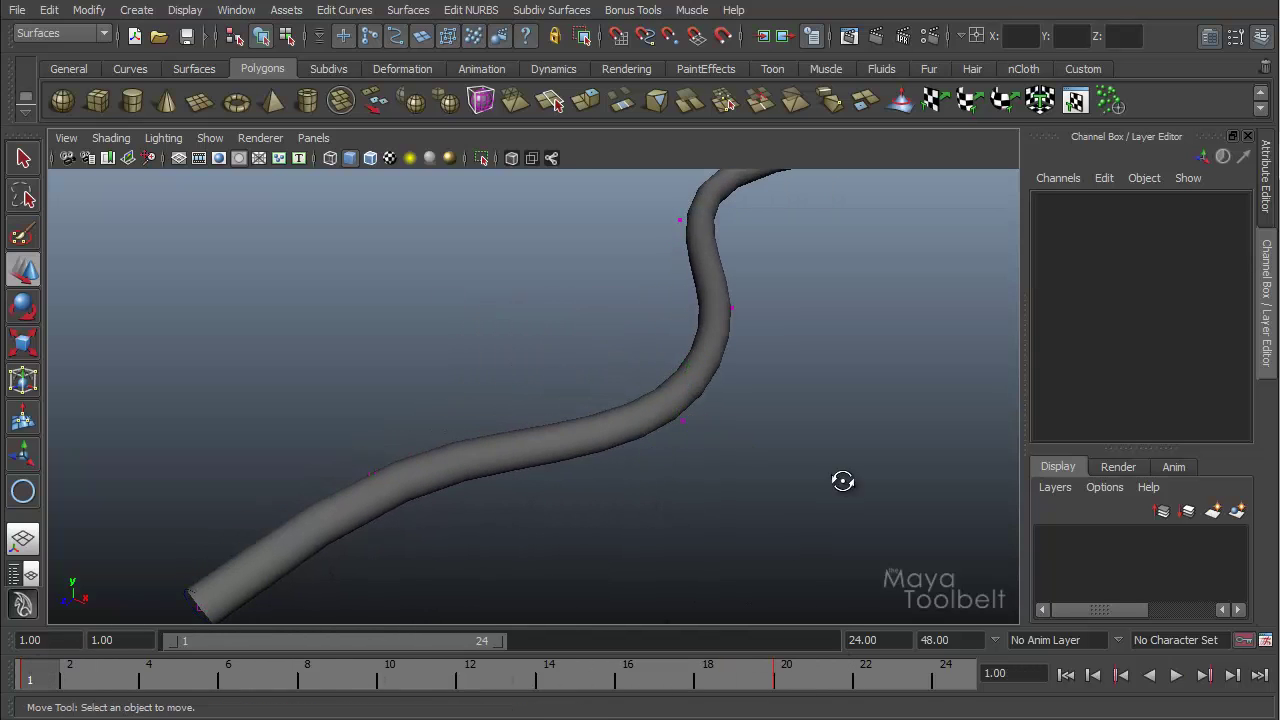
{"action": "left_click_drag", "start_coordinate": [843, 480], "coordinate": [803, 429], "text": "alt"}
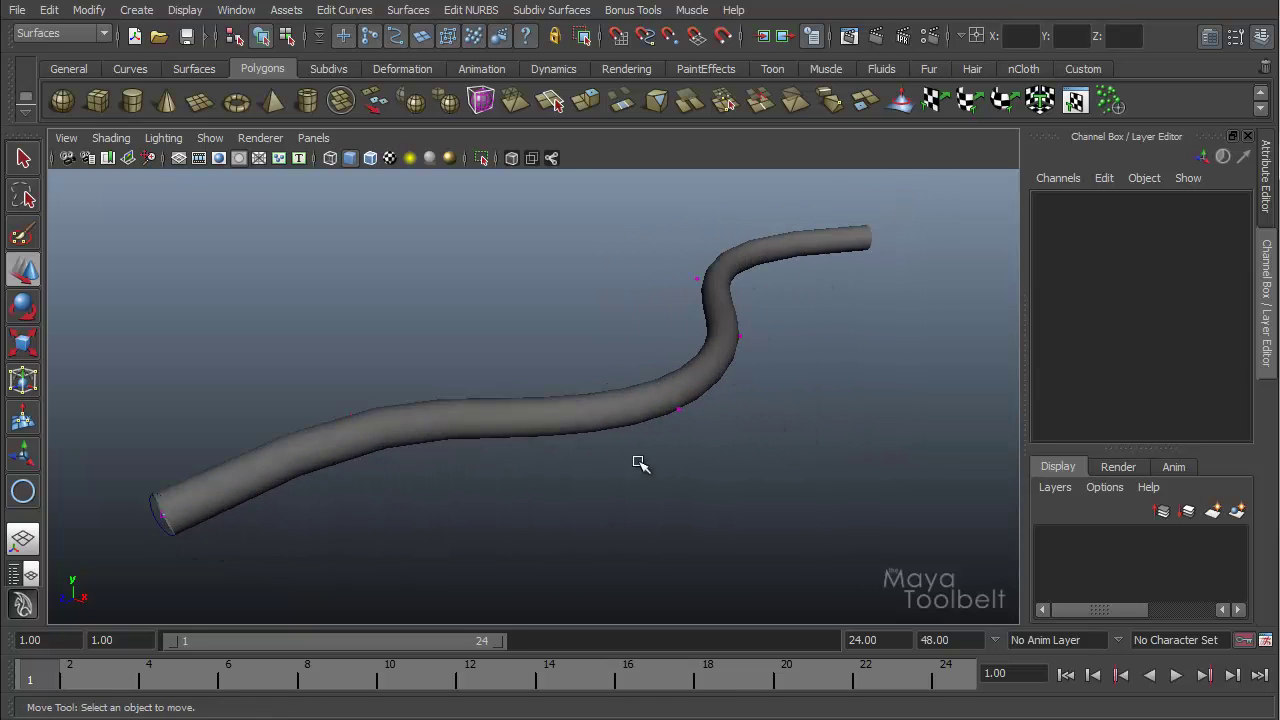
- Select the lower control vertex and move it to refine the tube's S-bend
{"action": "left_click", "coordinate": [676, 408]}
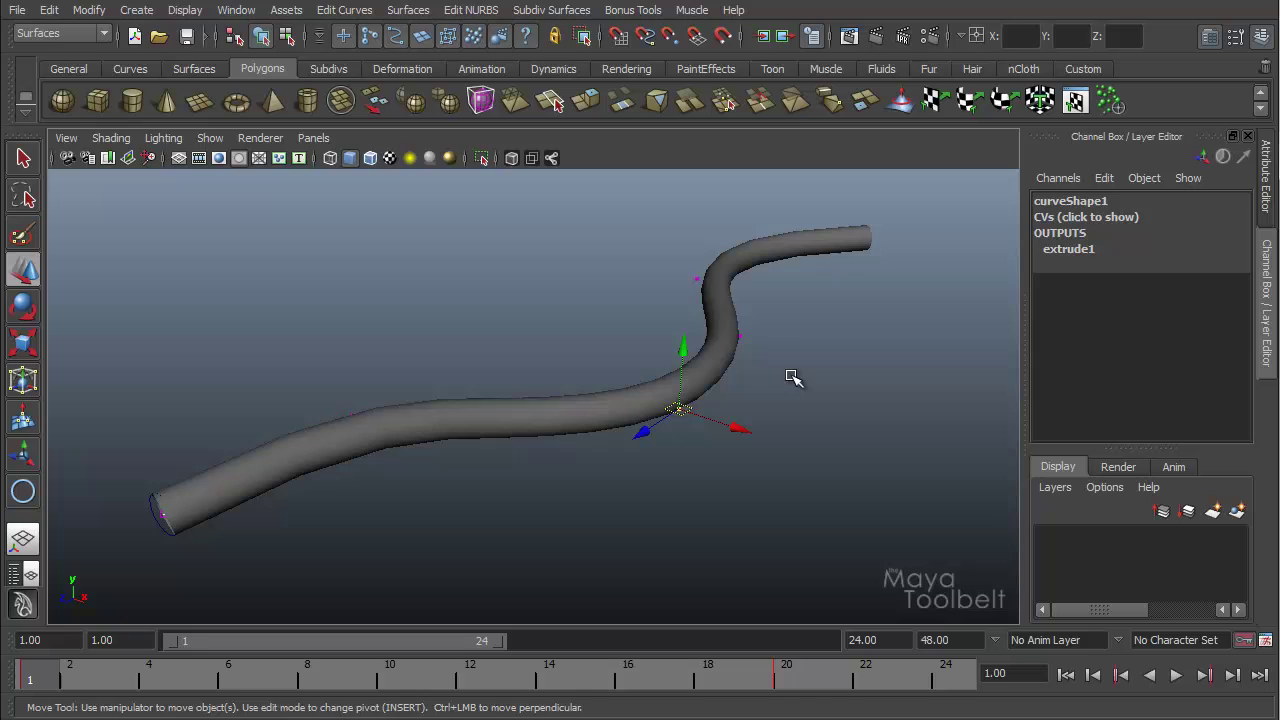
{"action": "left_click_drag", "start_coordinate": [794, 377], "coordinate": [760, 383], "text": "alt"}
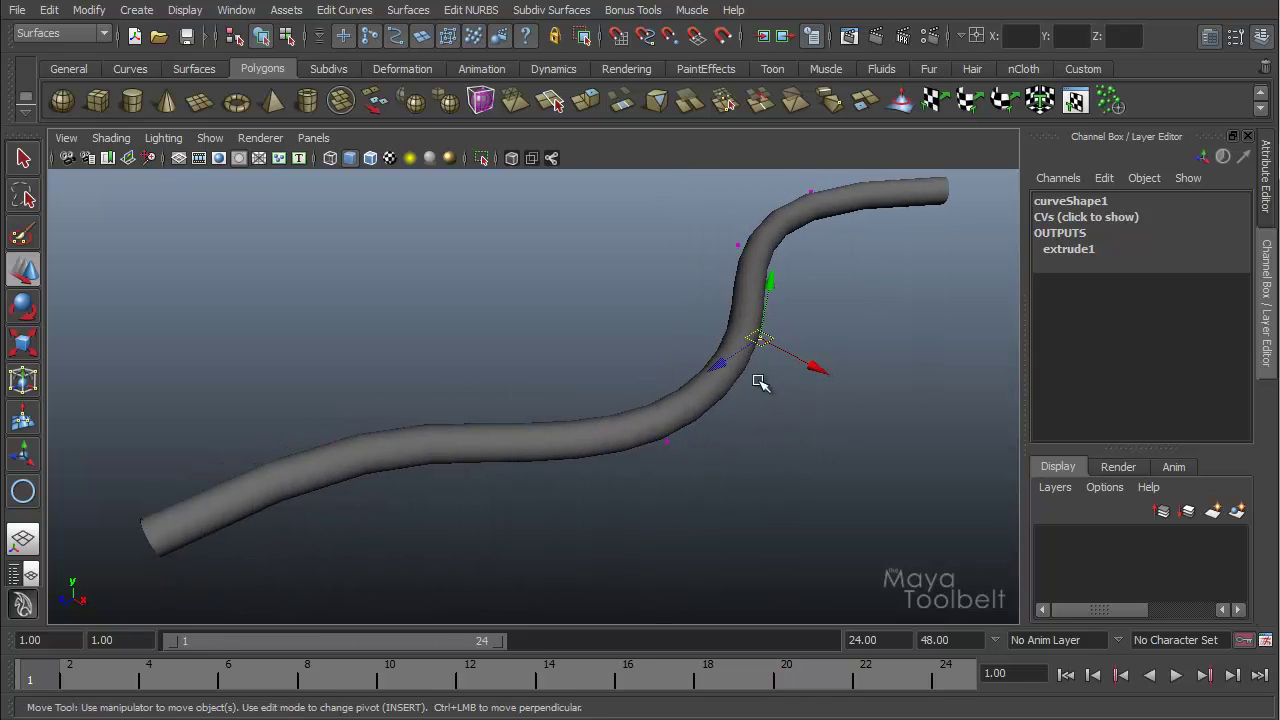
{"action": "left_click_drag", "start_coordinate": [612, 418], "coordinate": [757, 500]}
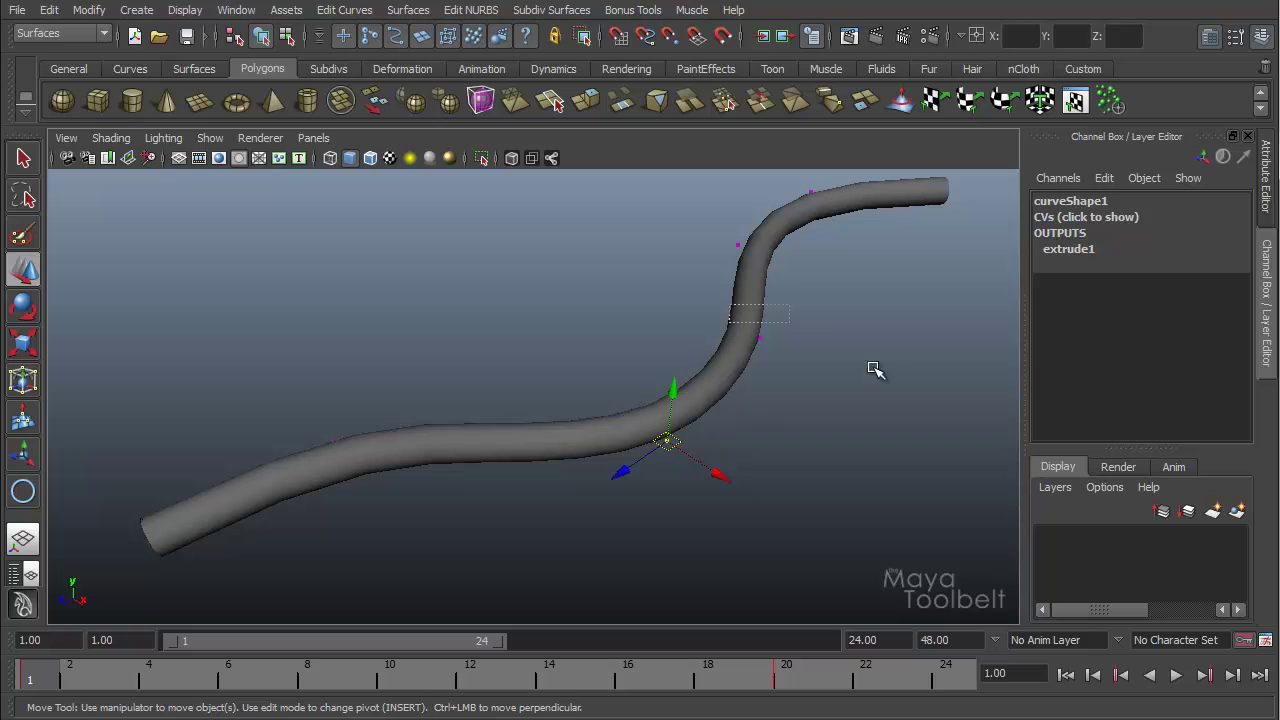
{"action": "key", "text": "Right"}
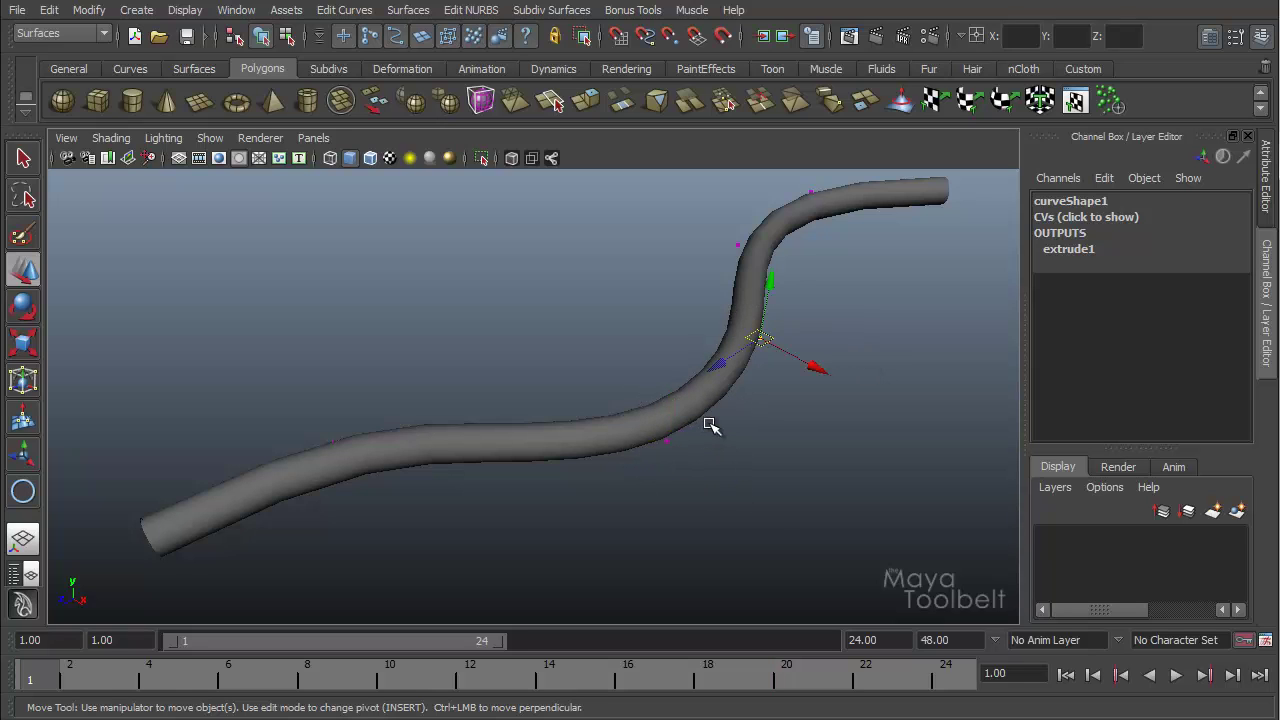
{"action": "left_click_drag", "start_coordinate": [616, 418], "coordinate": [812, 499]}
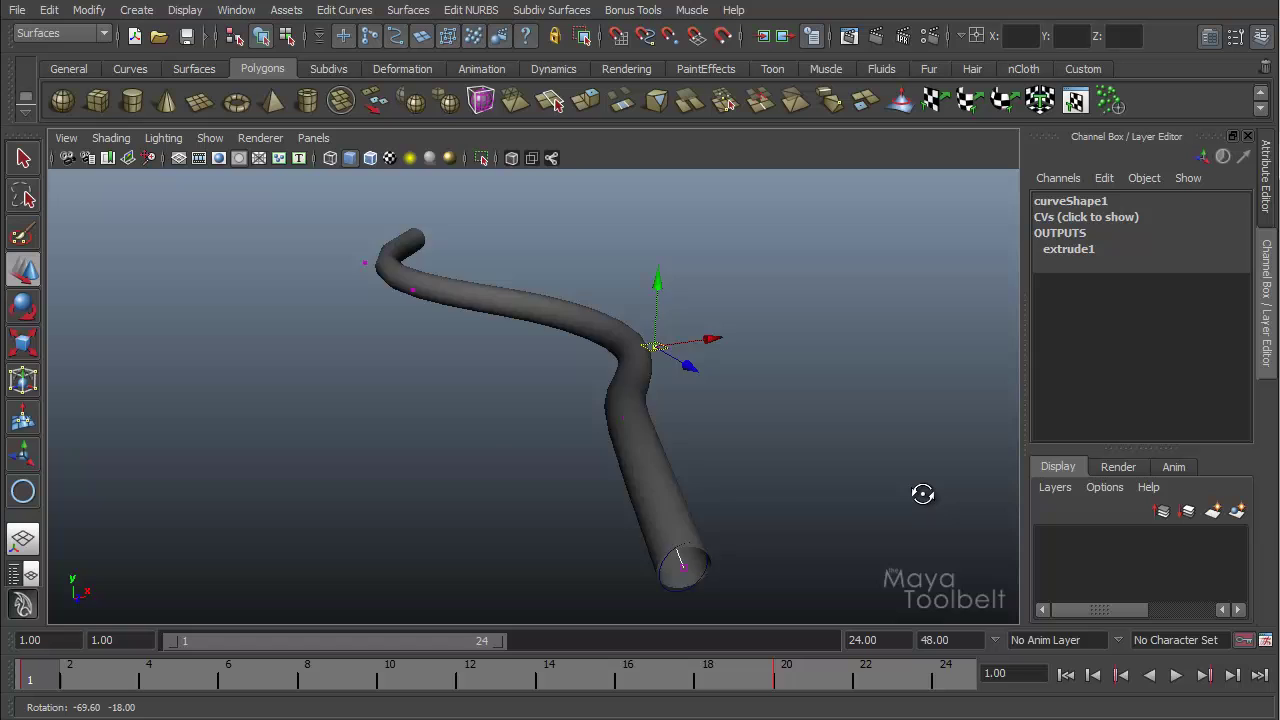
{"action": "left_click_drag", "start_coordinate": [922, 494], "coordinate": [747, 424], "text": "alt"}
{"action": "left_click_drag", "start_coordinate": [683, 385], "coordinate": [621, 379]}
{"action": "left_click_drag", "start_coordinate": [723, 414], "coordinate": [727, 467], "text": "alt"}
{"action": "left_click_drag", "start_coordinate": [769, 421], "coordinate": [689, 357], "text": "alt"}
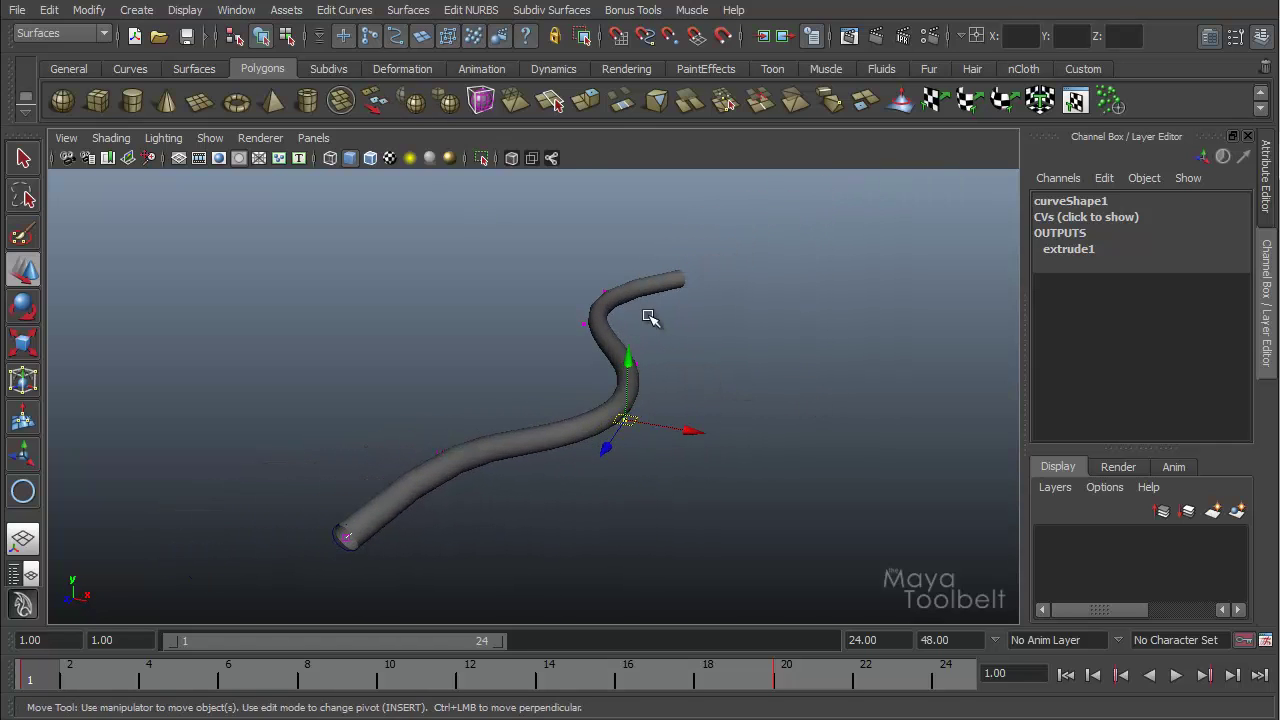
{"action": "left_click_drag", "start_coordinate": [651, 317], "coordinate": [457, 586], "text": "alt"}
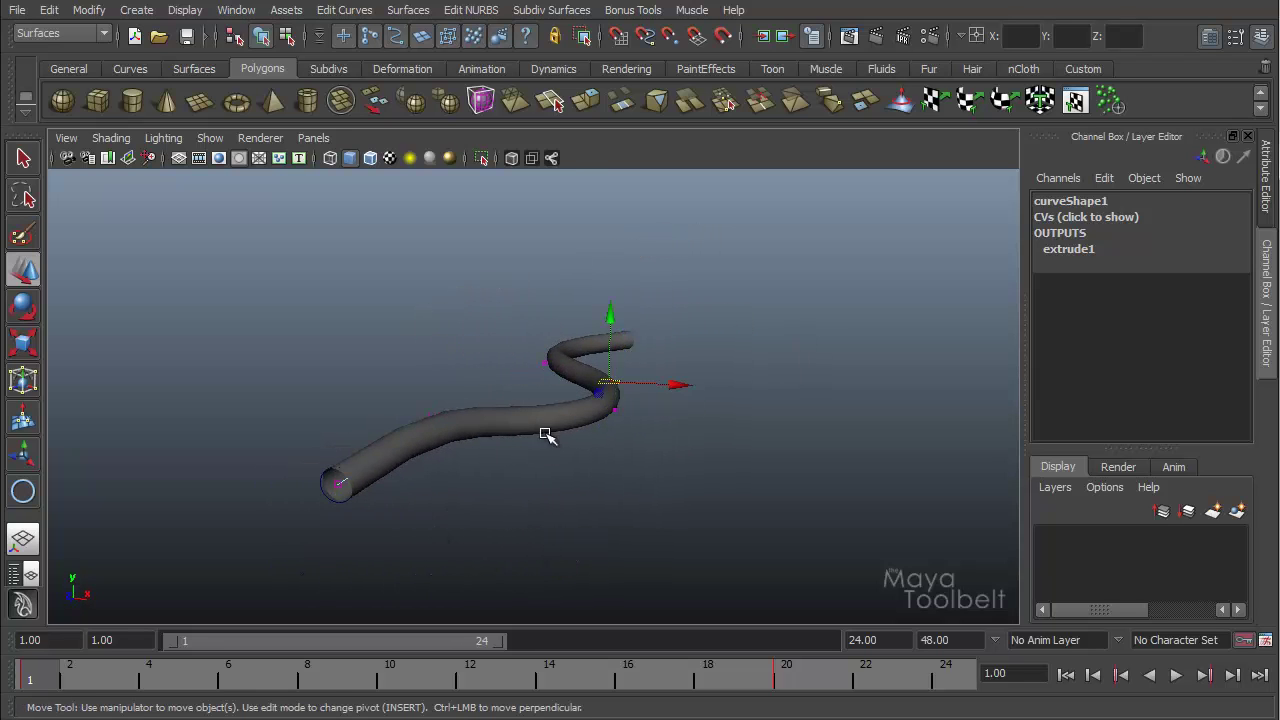
- Scrub frames 20 and 1, then open curveShape1's attributes showing 5 spans and degree 3
{"action": "key", "text": "period"}
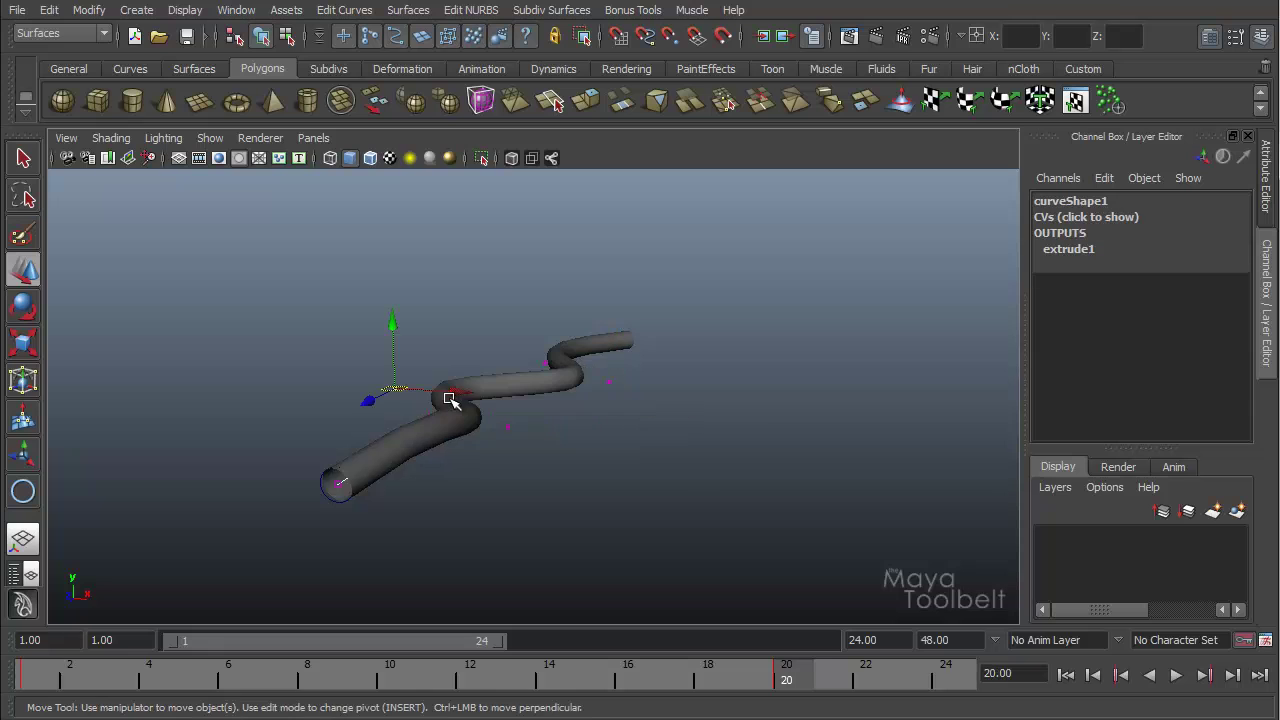
{"action": "key", "text": "comma"}
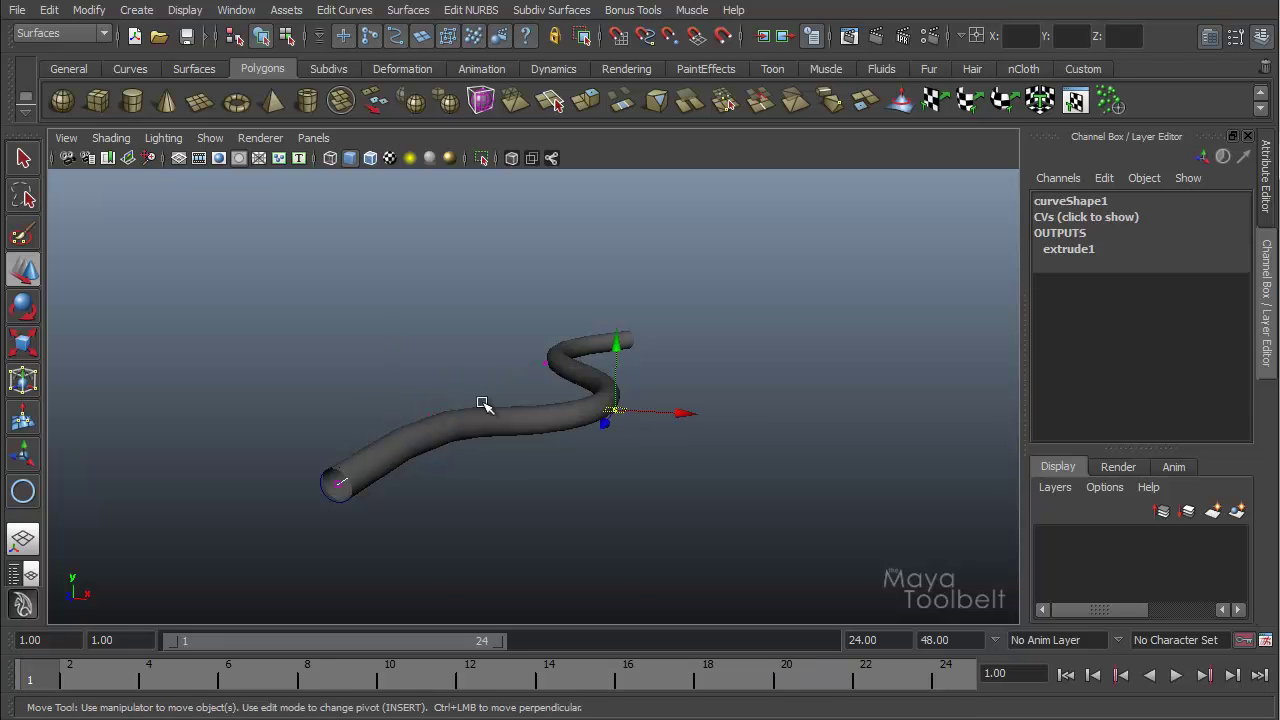
{"action": "left_click_drag", "start_coordinate": [483, 404], "coordinate": [634, 400], "text": "alt"}
{"action": "left_click", "coordinate": [623, 400]}
{"action": "middle_click_drag", "start_coordinate": [380, 514], "coordinate": [395, 438], "text": "alt"}
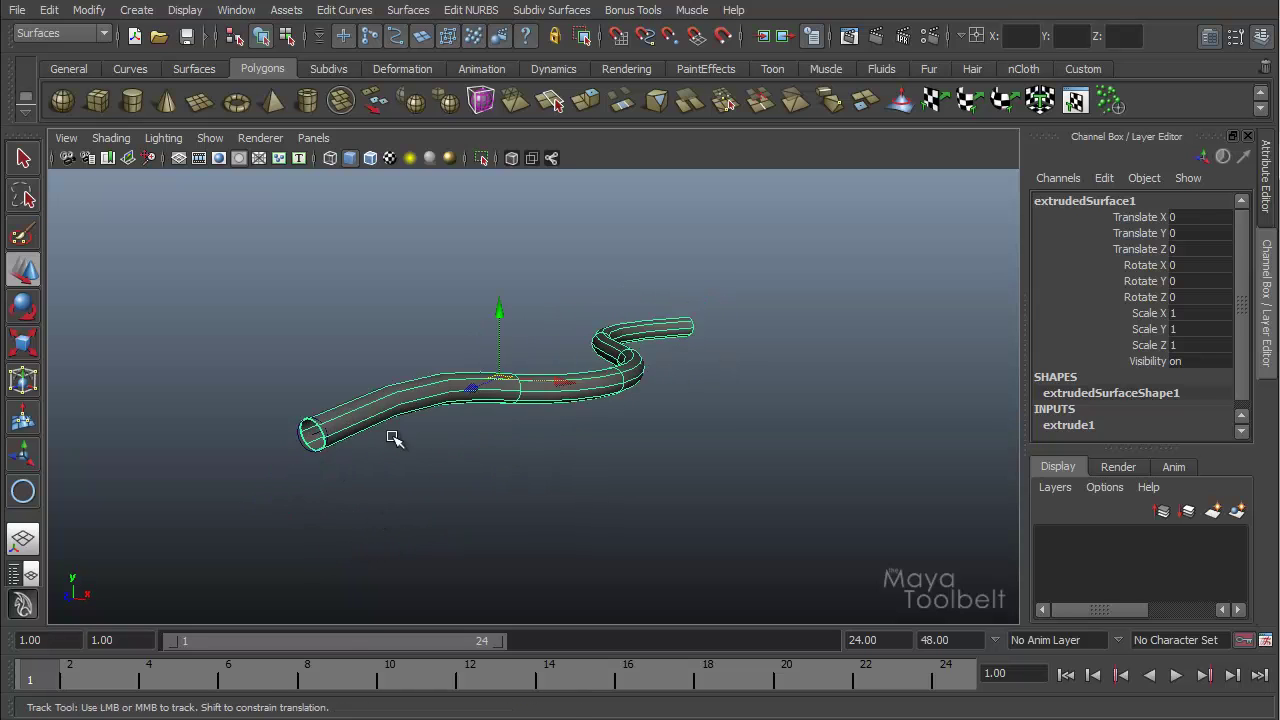
{"action": "left_click_drag", "start_coordinate": [395, 438], "coordinate": [466, 429], "text": "alt"}
{"action": "left_click", "coordinate": [408, 443]}
{"action": "key", "text": "ctrl+a"}
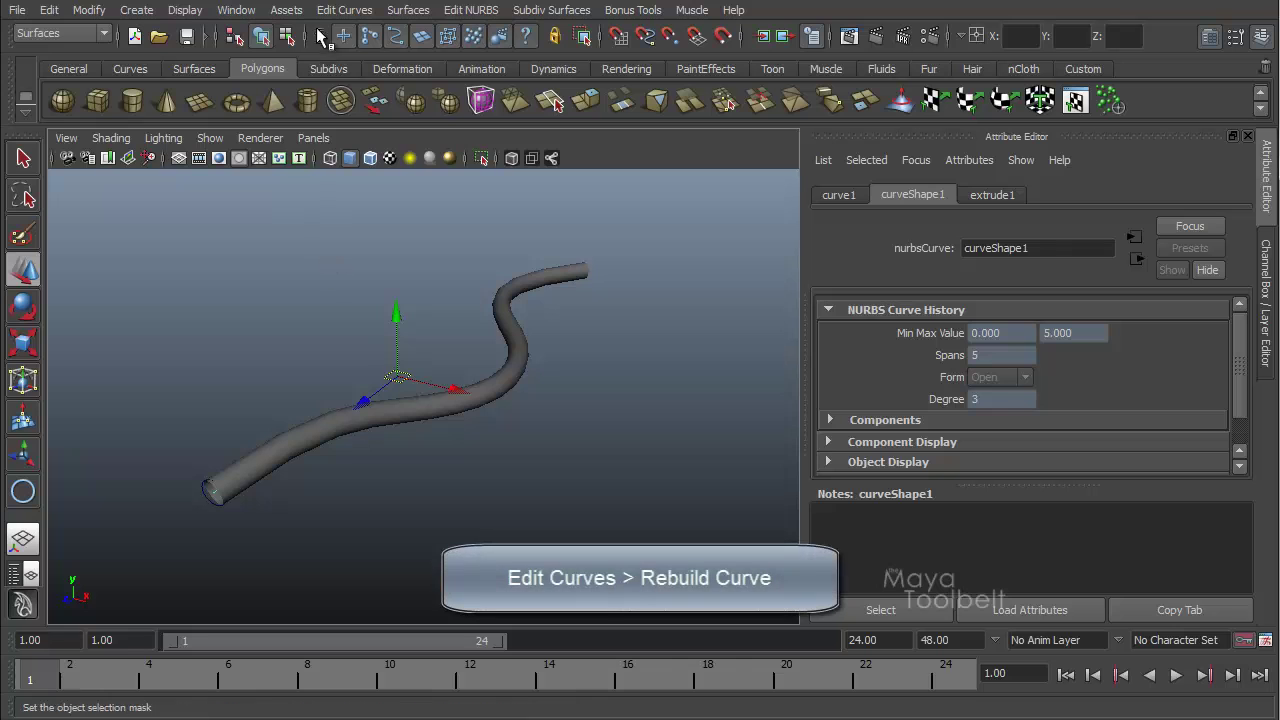
- Rebuild curve1 uniformly with 10 spans, degree 3 cubic, over a 0 to 1 range
{"action": "left_click", "coordinate": [350, 11]}
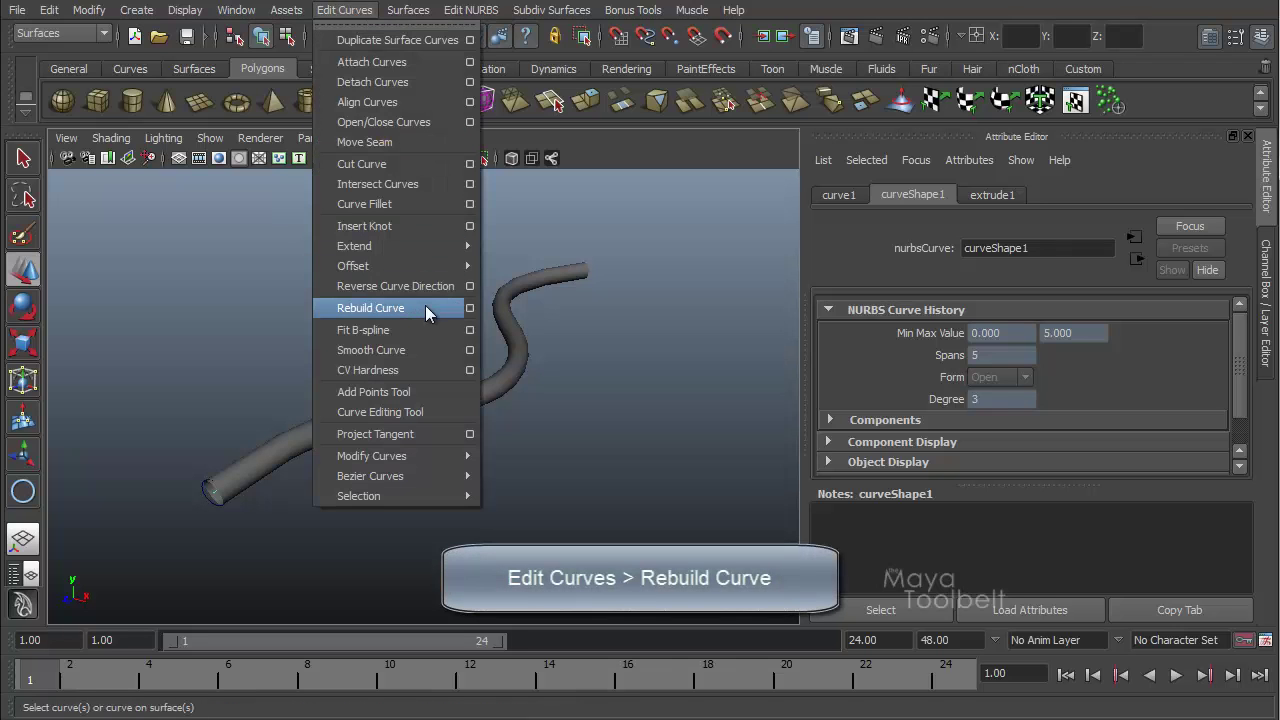
{"action": "left_click", "coordinate": [470, 308]}
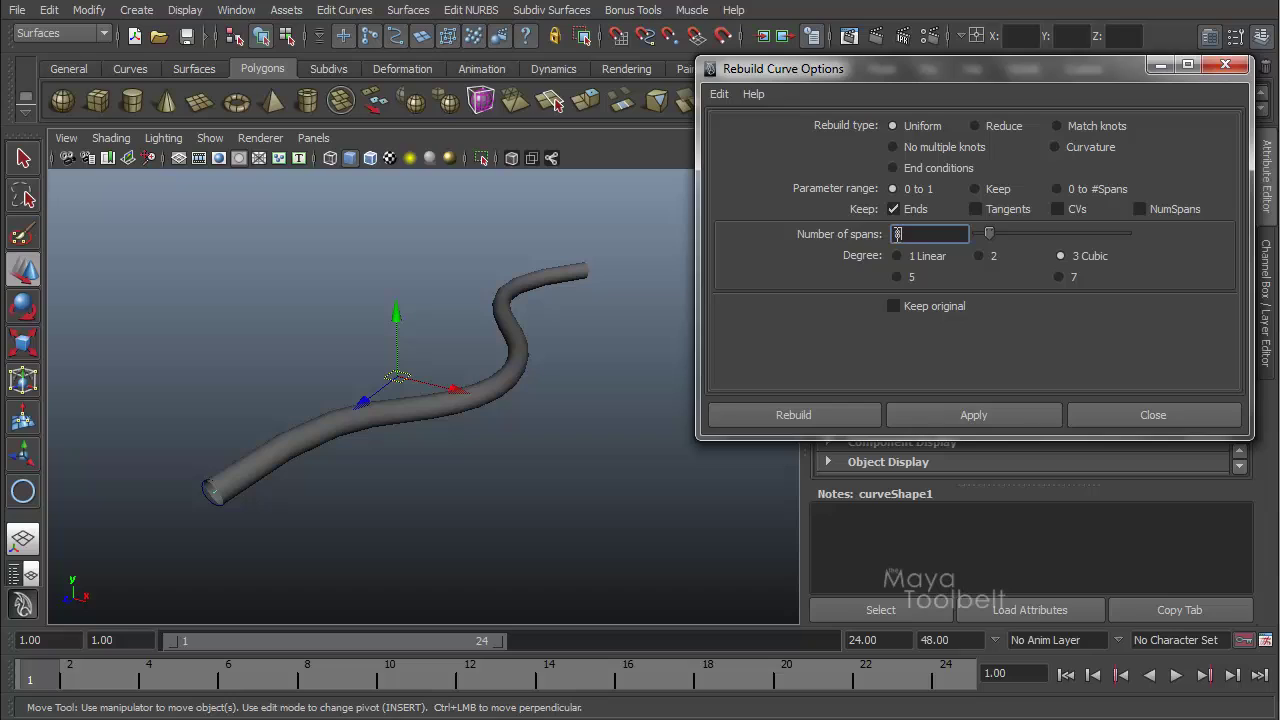
{"action": "left_click_drag", "start_coordinate": [989, 233], "coordinate": [1000, 233]}
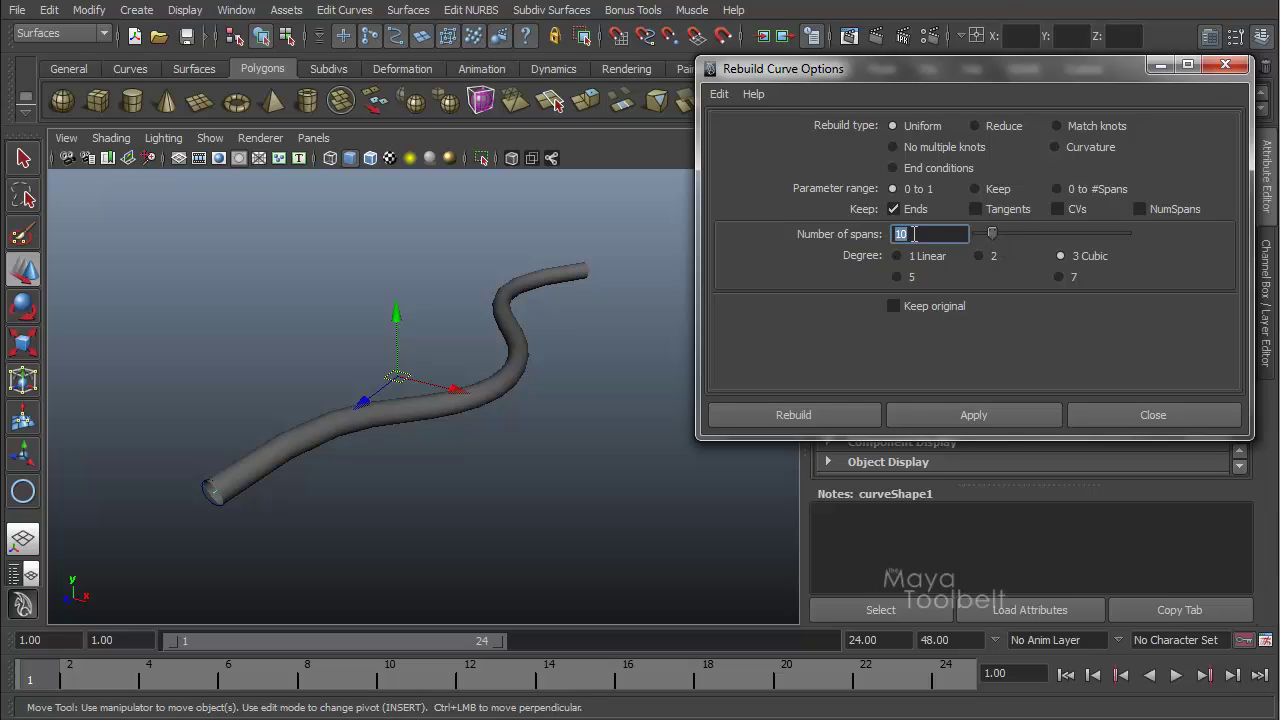
{"action": "left_click", "coordinate": [833, 406]}
{"action": "left_click", "coordinate": [630, 415]}
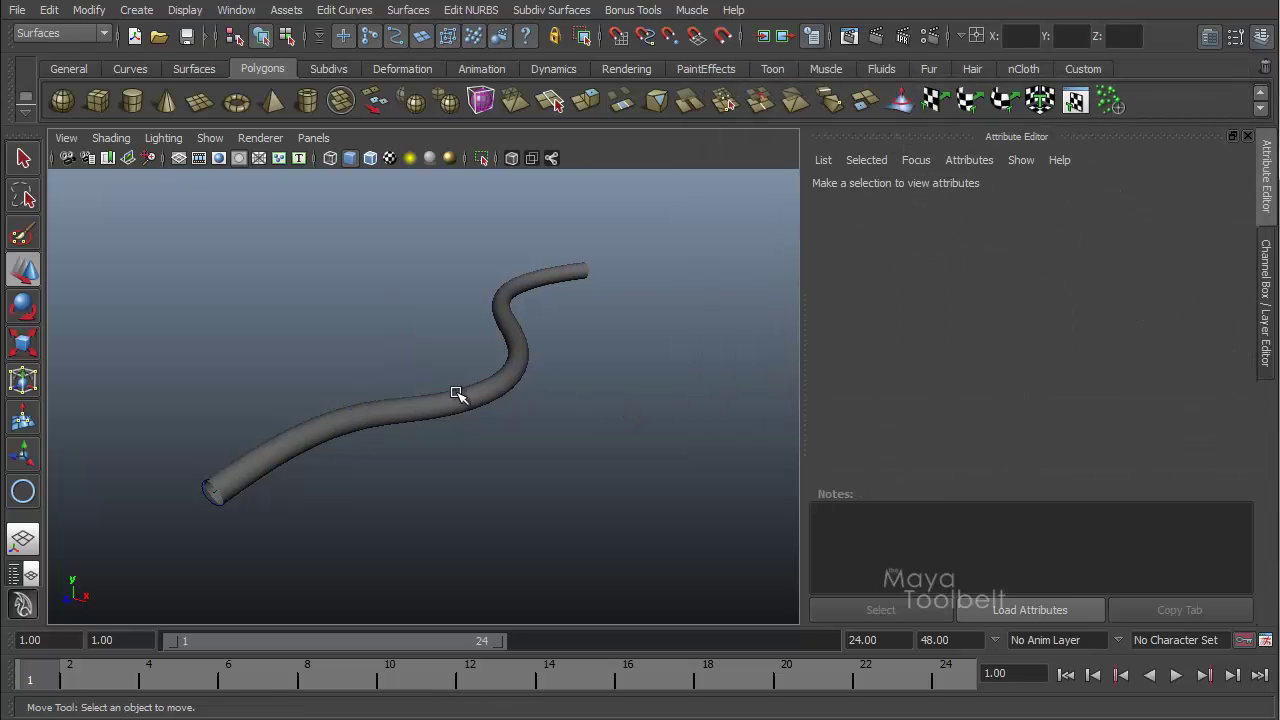
{"action": "left_click", "coordinate": [421, 415]}
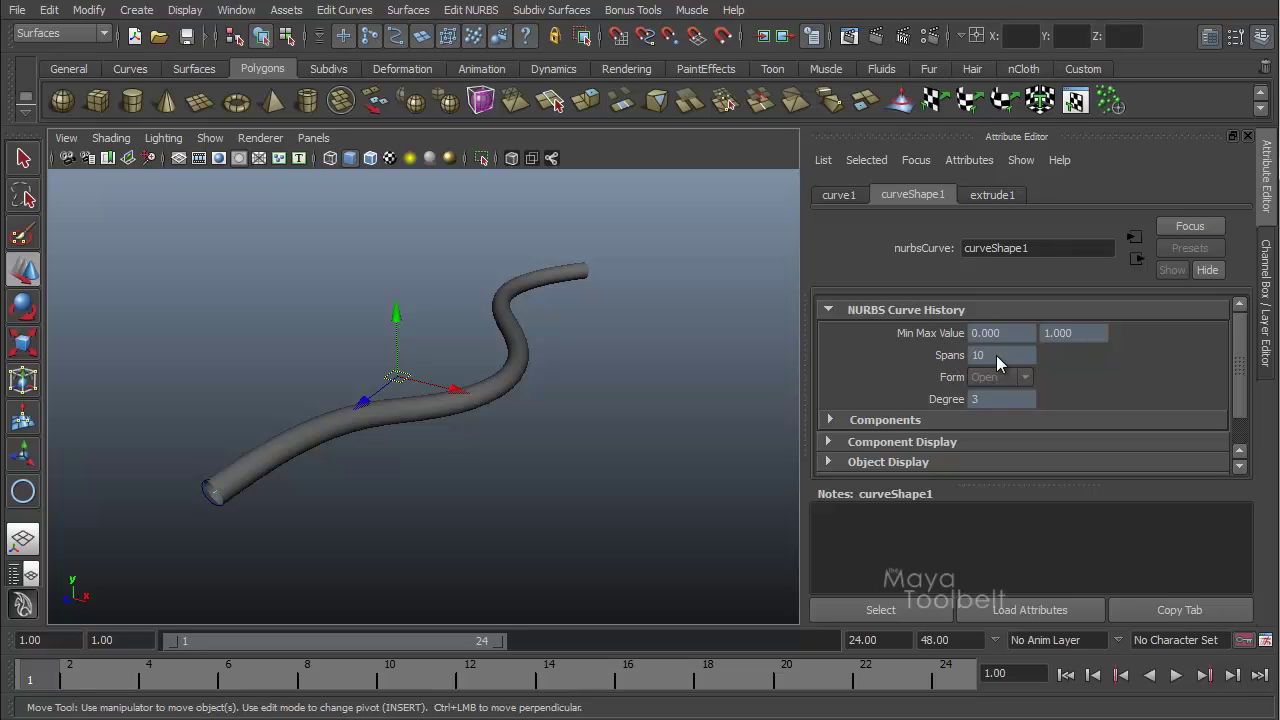
- Clear the selection and turn on X-Ray shading so curve1 shows inside the tube
{"action": "left_click_drag", "start_coordinate": [631, 389], "coordinate": [546, 370], "text": "alt"}
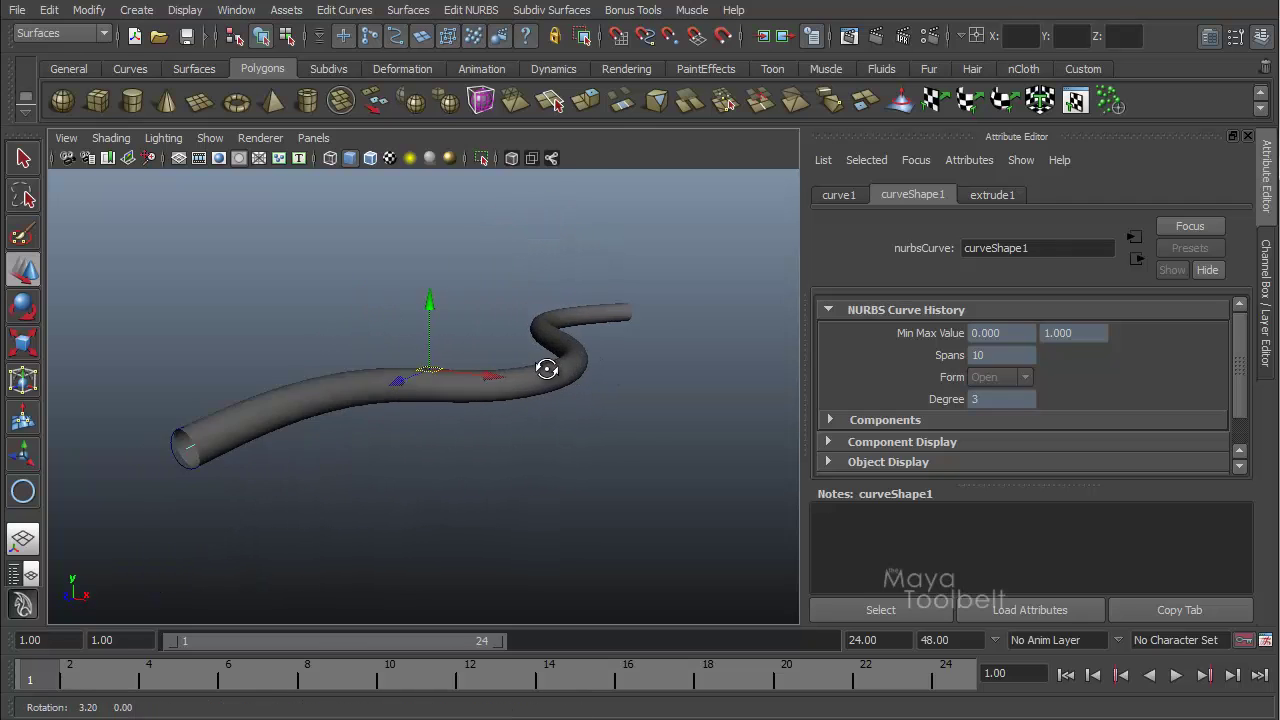
{"action": "right_click", "coordinate": [429, 337]}
{"action": "left_click", "coordinate": [490, 340]}
{"action": "scroll", "coordinate": [519, 432], "scroll_direction": "up", "scroll_amount": 5}
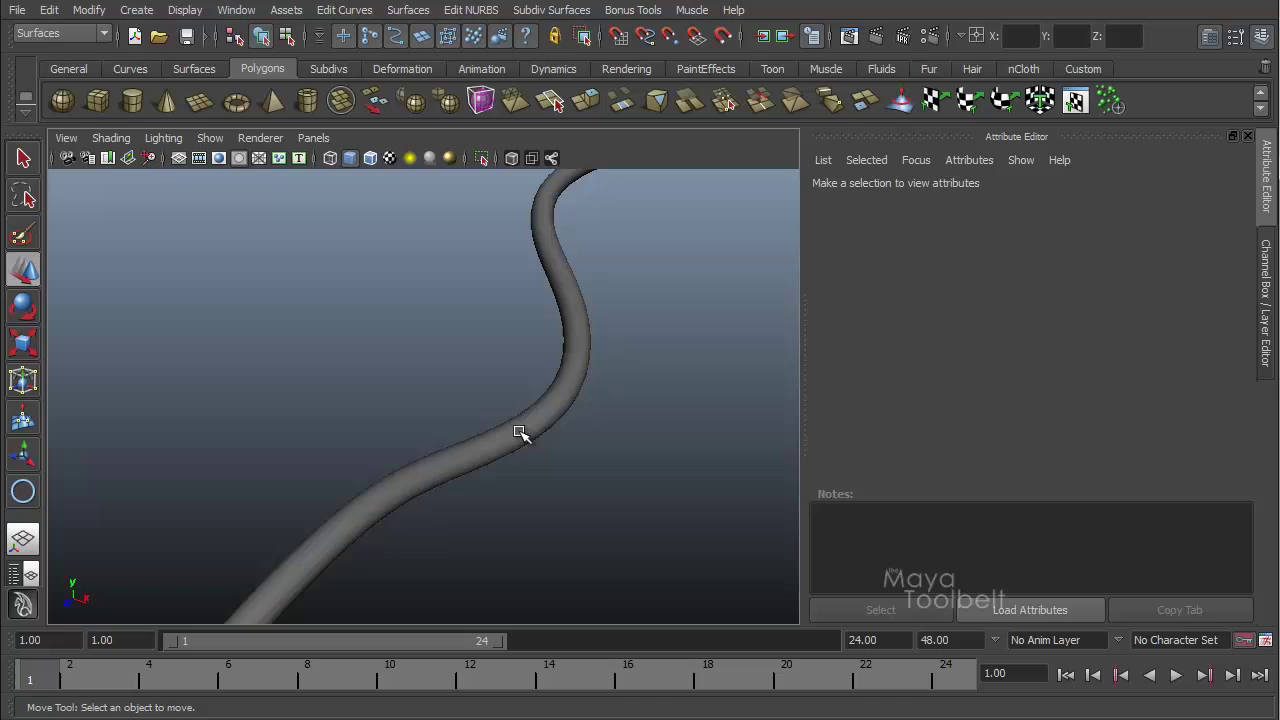
{"action": "left_click", "coordinate": [111, 138]}
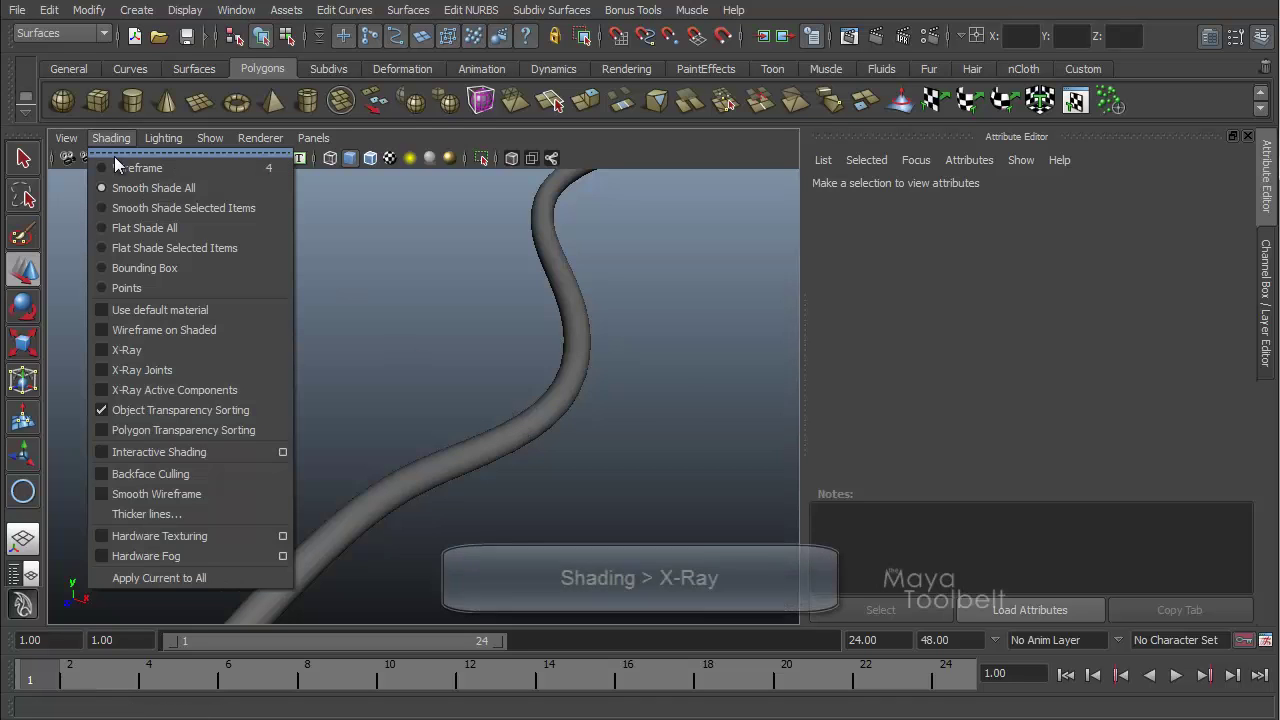
{"action": "left_click", "coordinate": [146, 354]}
{"action": "left_click_drag", "start_coordinate": [146, 355], "coordinate": [260, 364], "text": "alt"}
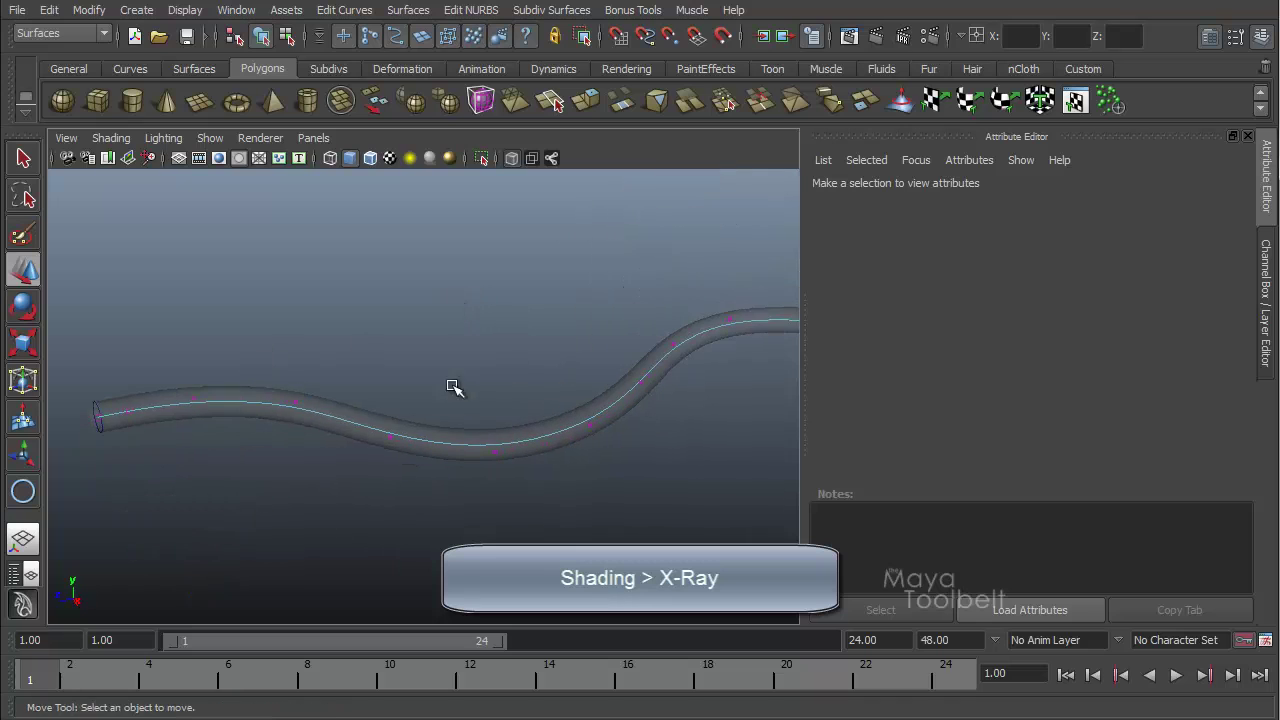
- Move several curve1 control vertices to reshape the S-bend, then select the whole curve
{"action": "left_click_drag", "start_coordinate": [453, 388], "coordinate": [491, 497], "text": "alt"}
{"action": "left_click_drag", "start_coordinate": [443, 451], "coordinate": [440, 507]}
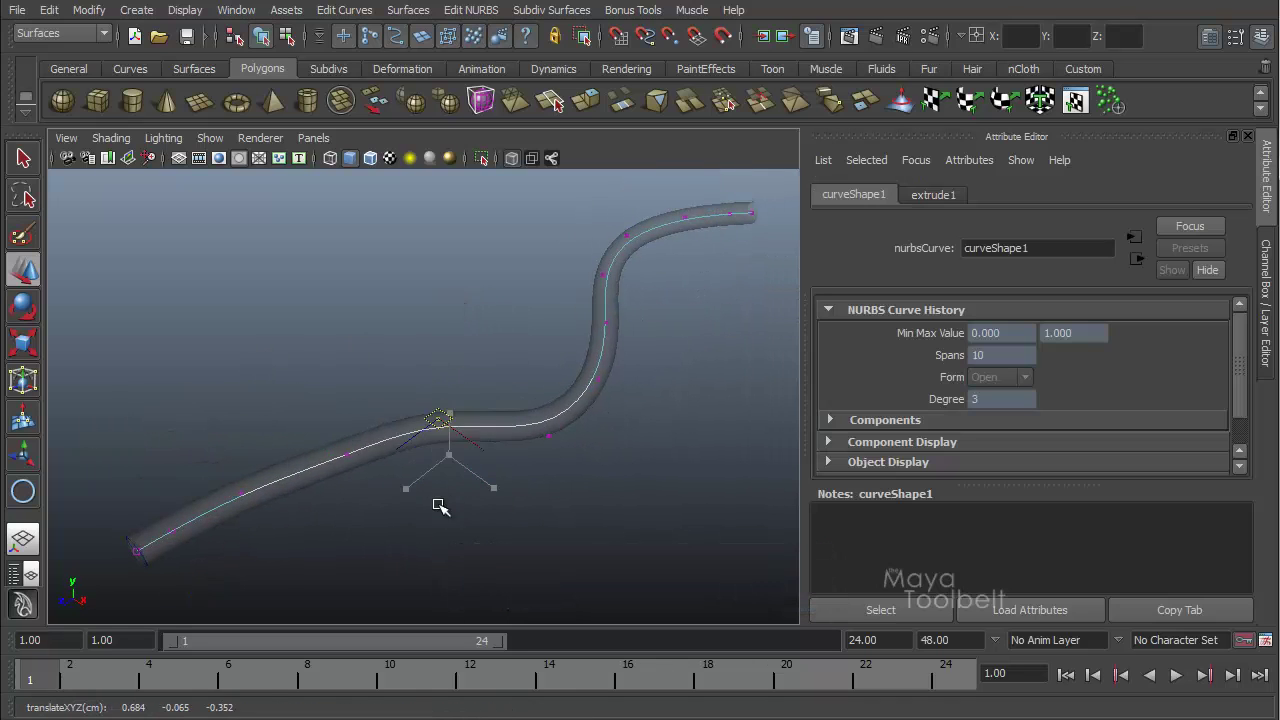
{"action": "left_click", "coordinate": [604, 380]}
{"action": "left_click_drag", "start_coordinate": [606, 380], "coordinate": [638, 380]}
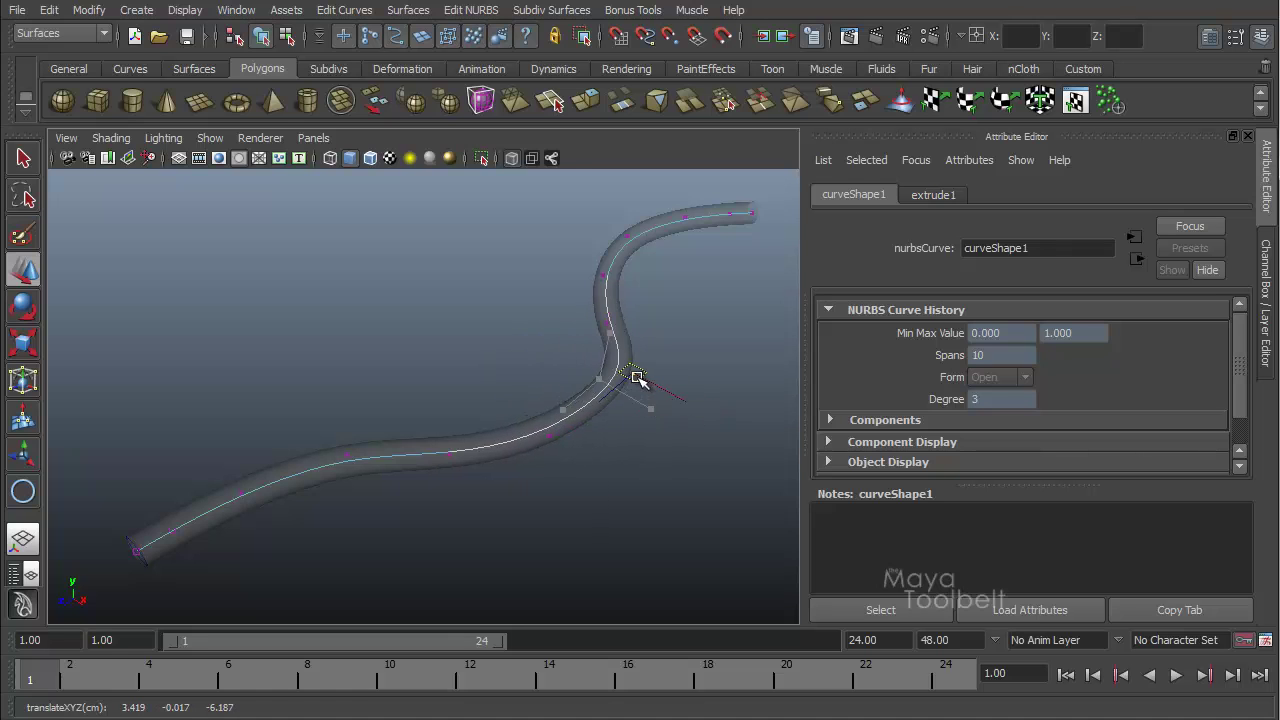
{"action": "left_click_drag", "start_coordinate": [700, 514], "coordinate": [700, 450], "text": "alt"}
{"action": "left_click", "coordinate": [261, 36]}
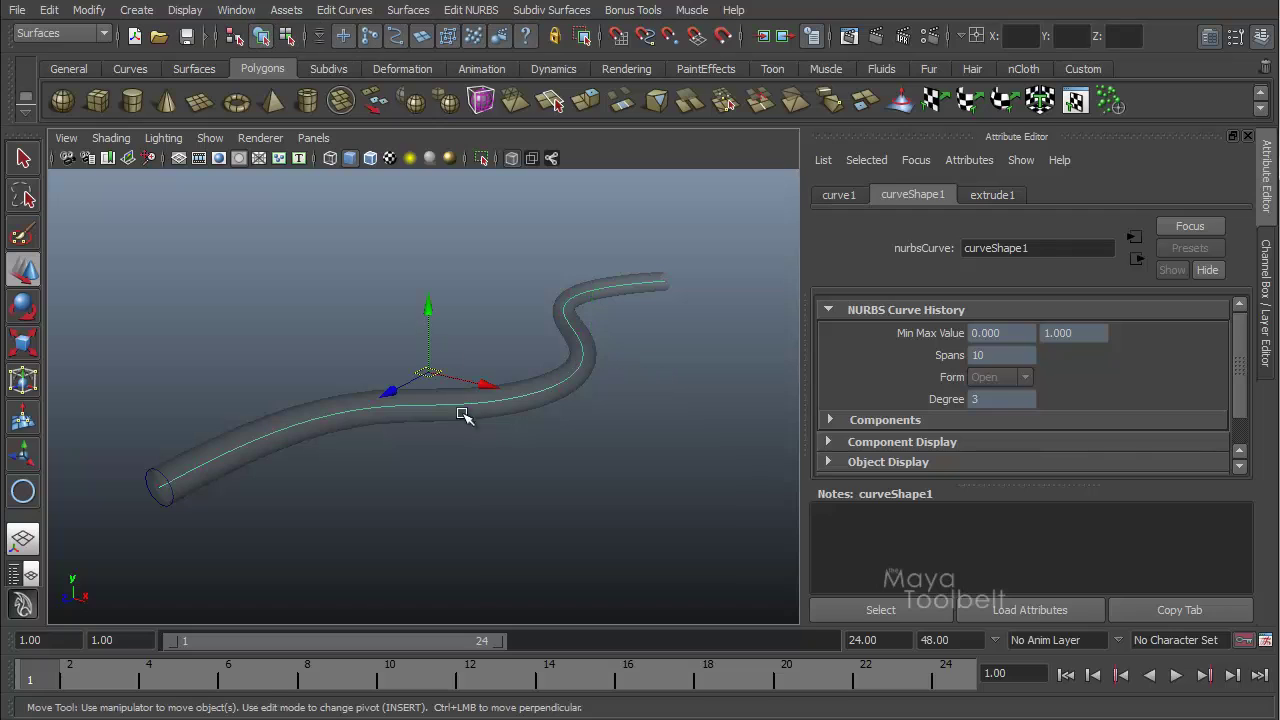
{"action": "left_click_drag", "start_coordinate": [500, 427], "coordinate": [500, 410], "text": "alt"}
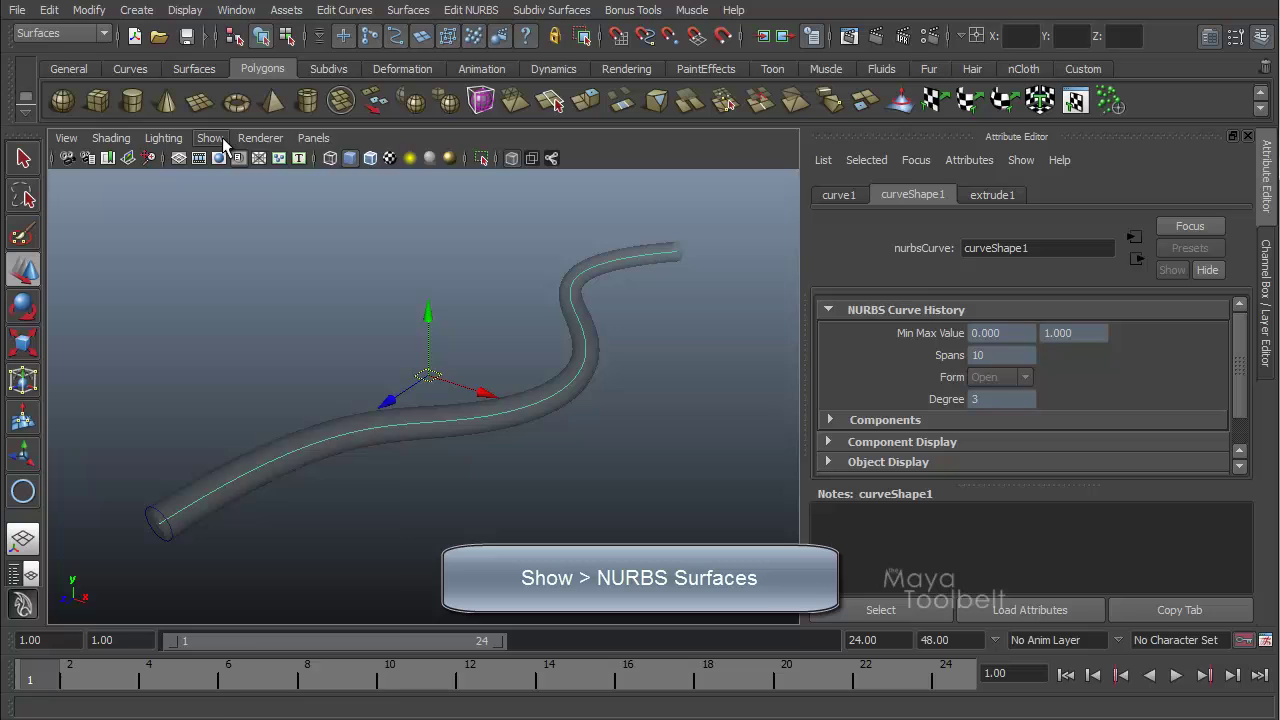
- Hide NURBS surfaces in the viewport and turn off X-Ray shading
{"action": "left_click", "coordinate": [214, 140]}
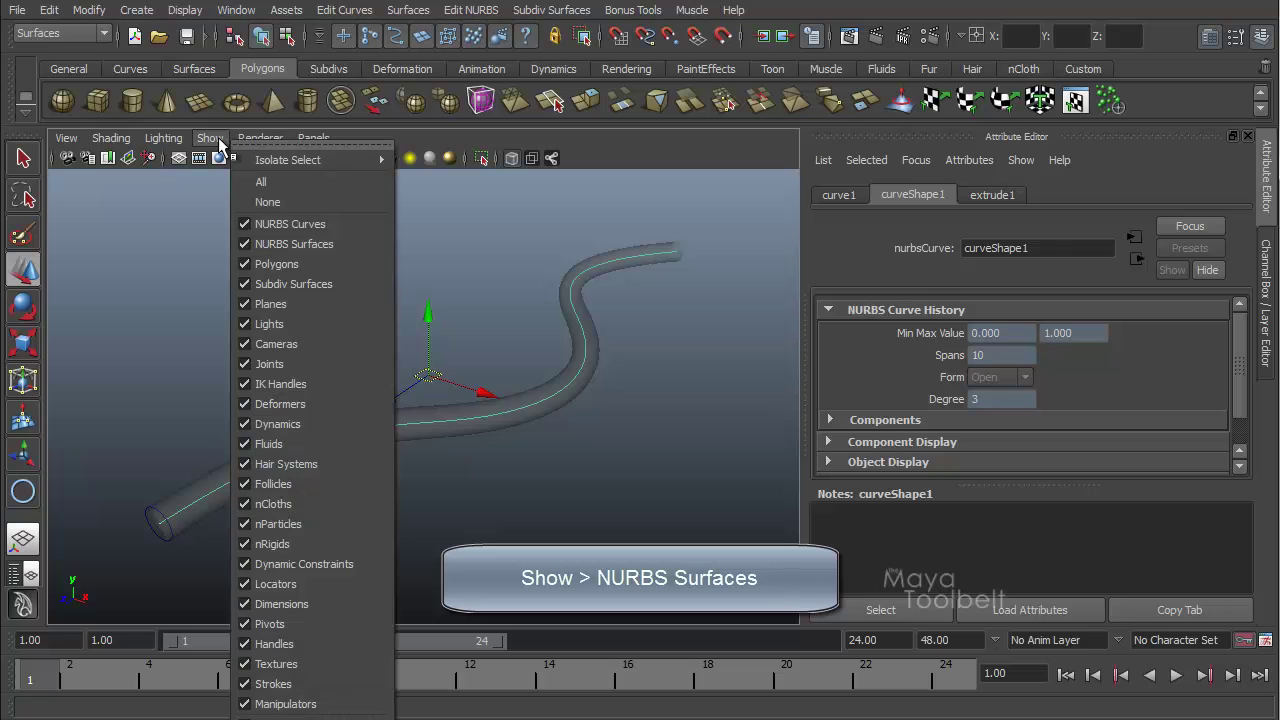
{"action": "left_click", "coordinate": [308, 246]}
{"action": "left_click", "coordinate": [111, 138]}
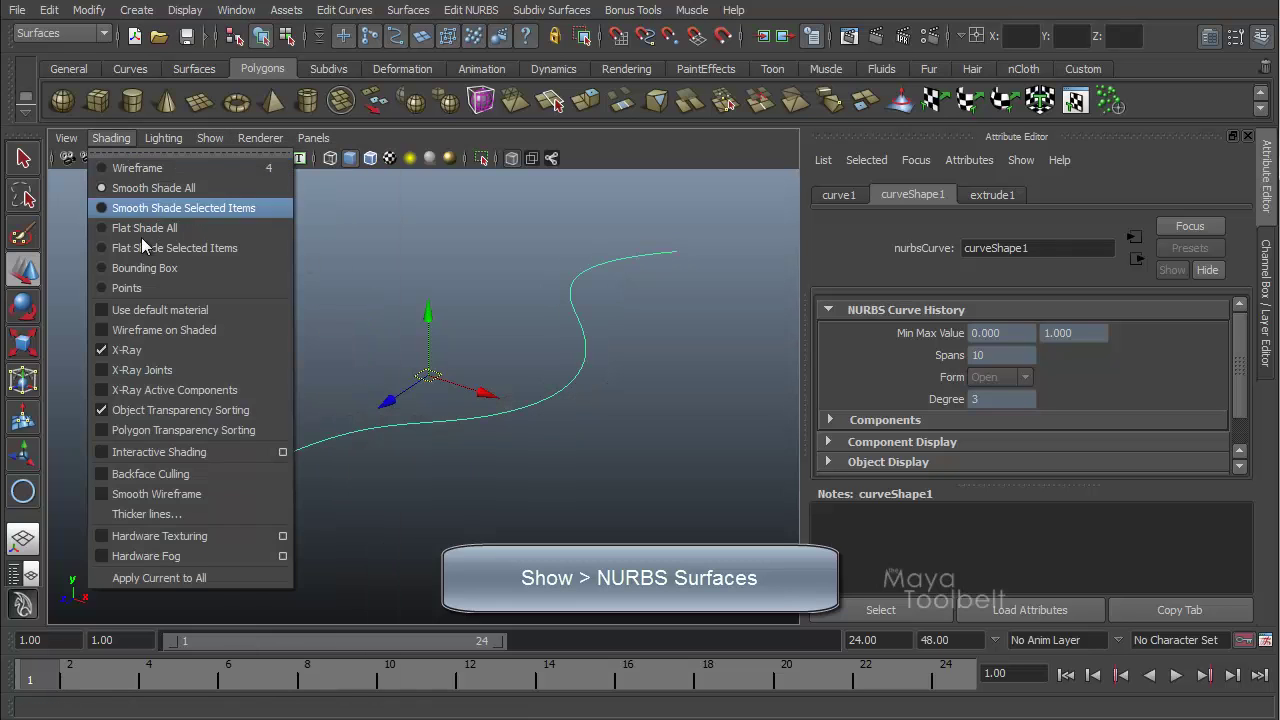
{"action": "left_click", "coordinate": [146, 350]}
- Mark a curve point on the lower section of curve1
{"action": "mouse_move", "coordinate": [300, 360]}
{"action": "left_mouse_down", "text": "alt"}
{"action": "mouse_move", "coordinate": [491, 366]}
{"action": "mouse_move", "coordinate": [631, 417]}
{"action": "mouse_move", "coordinate": [666, 349]}
{"action": "mouse_move", "coordinate": [612, 354]}
{"action": "mouse_move", "coordinate": [623, 357]}
{"action": "left_mouse_up", "text": "alt"}
{"action": "right_click", "coordinate": [578, 373]}
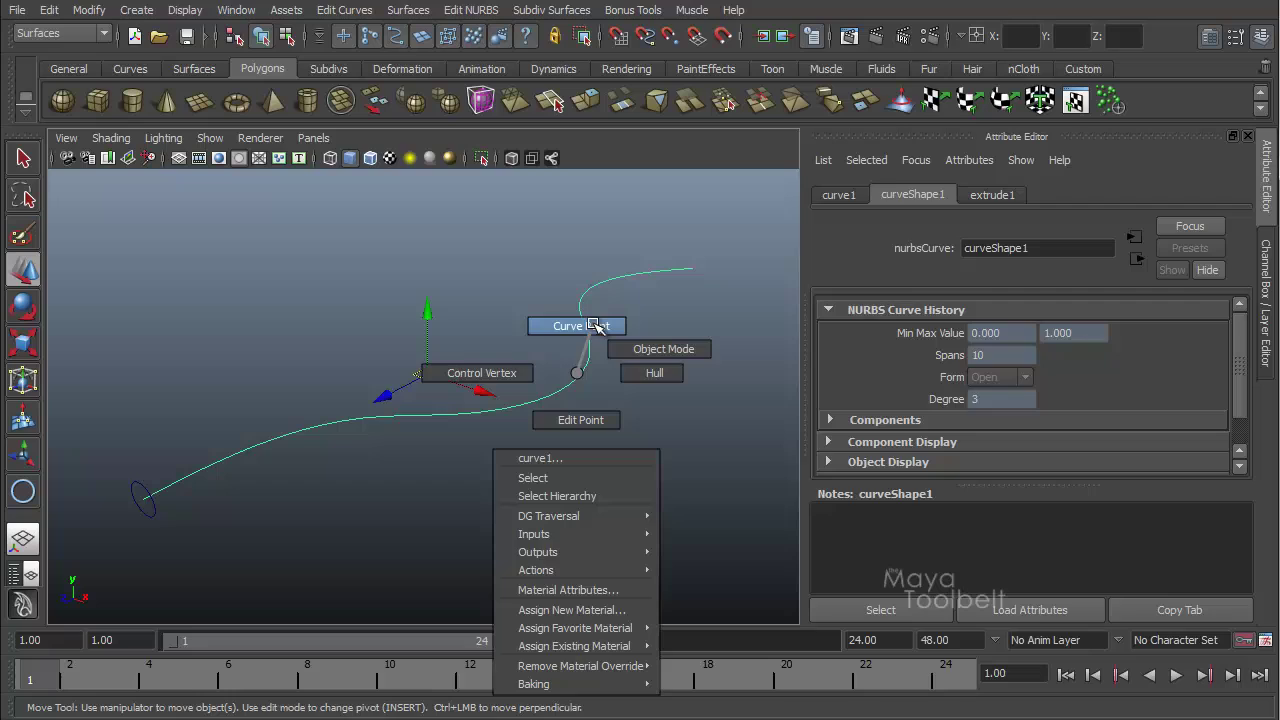
{"action": "left_click", "coordinate": [581, 326]}
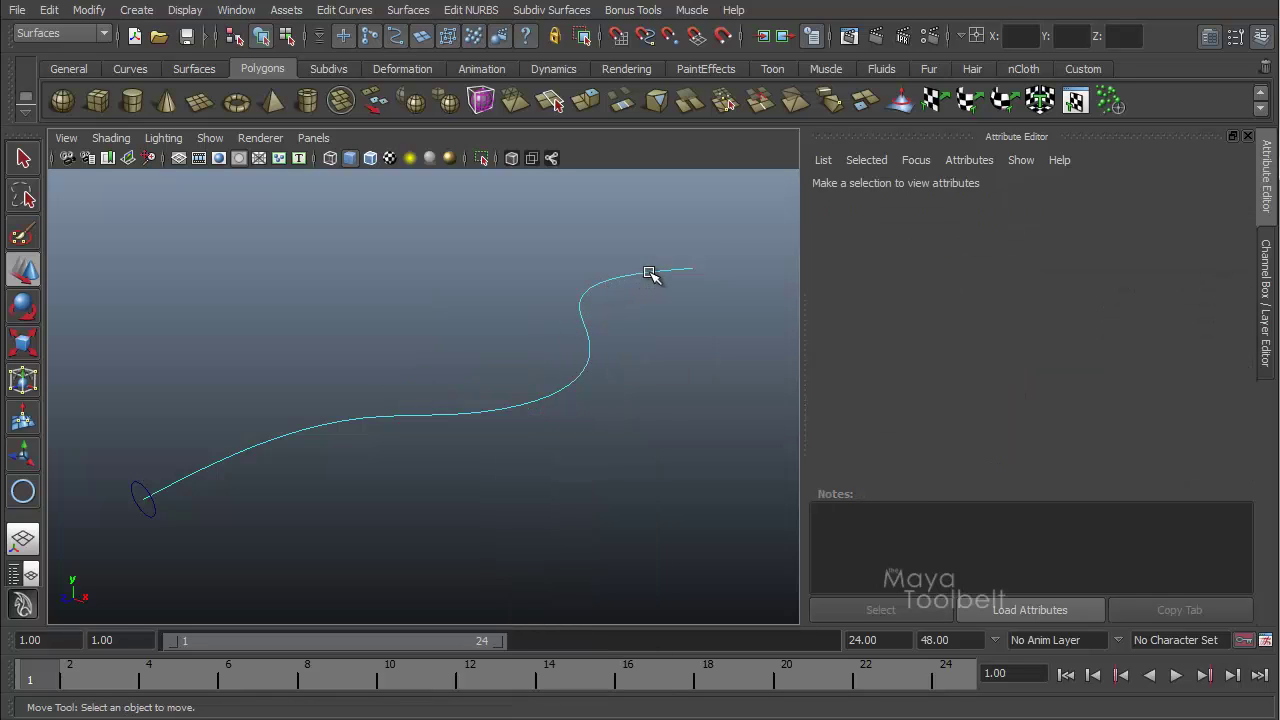
{"action": "left_click", "coordinate": [589, 349]}
{"action": "left_click", "coordinate": [597, 378]}
{"action": "left_click_drag", "start_coordinate": [350, 467], "coordinate": [360, 468]}
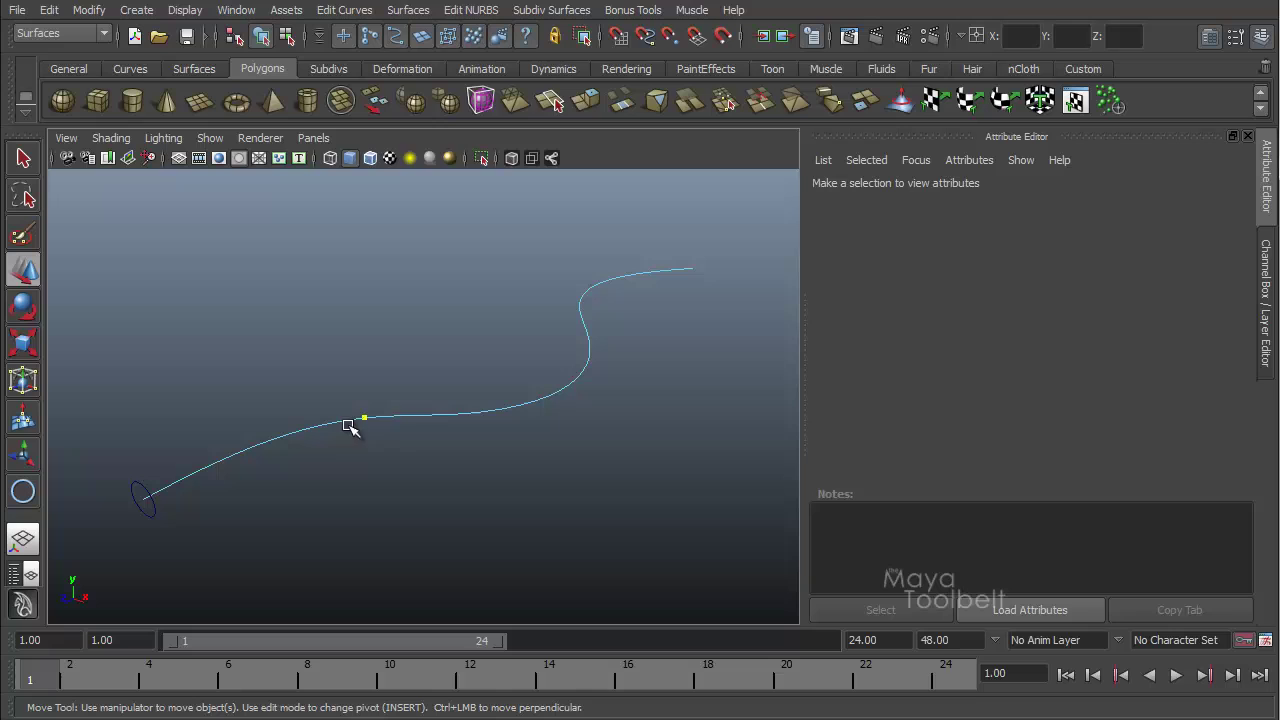
- Select edit points along curve1 and move the middle one to reshape the lower bend
{"action": "right_click", "coordinate": [519, 406]}
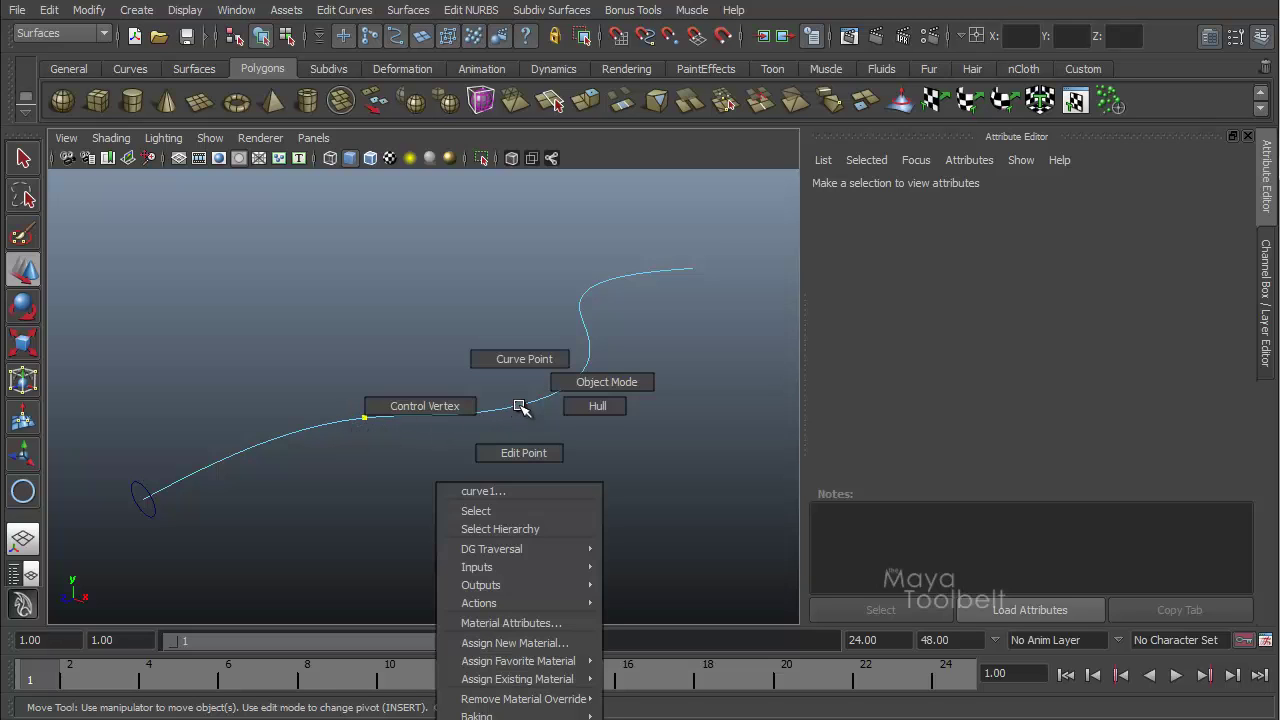
{"action": "left_click", "coordinate": [524, 452]}
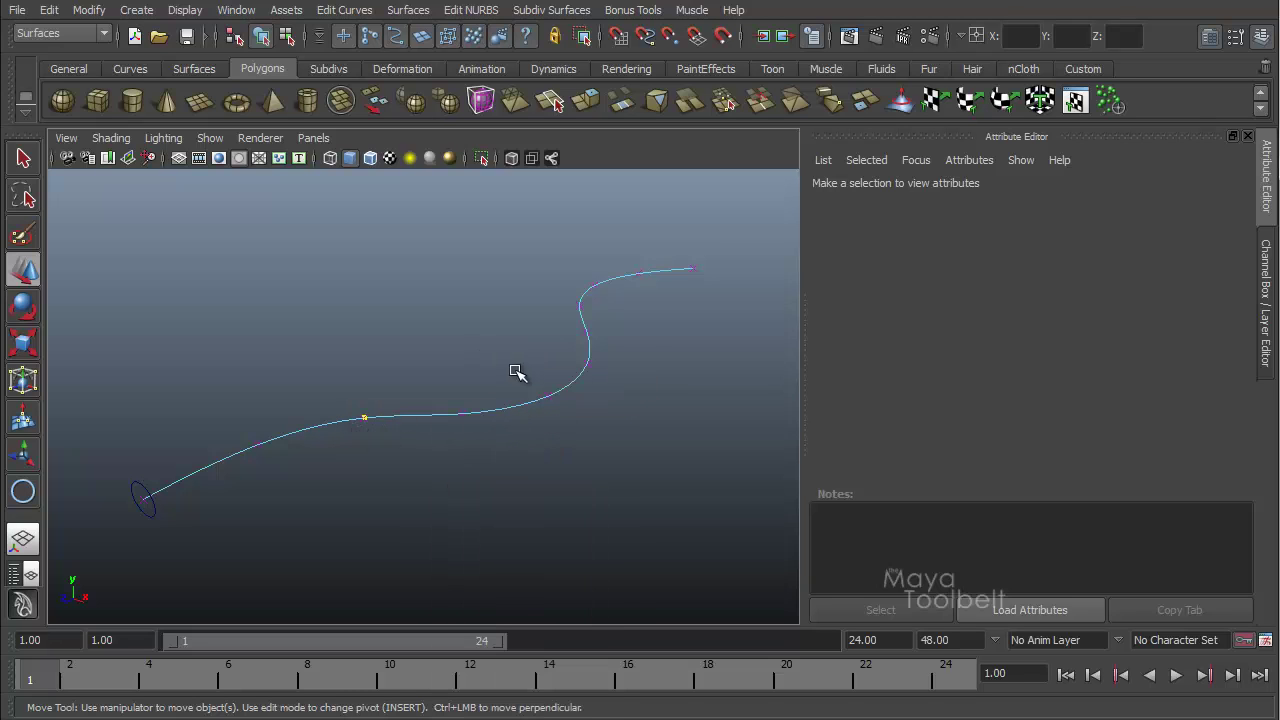
{"action": "left_click", "coordinate": [549, 398]}
{"action": "left_click_drag", "start_coordinate": [495, 395], "coordinate": [420, 474]}
{"action": "left_click_drag", "start_coordinate": [386, 391], "coordinate": [340, 458]}
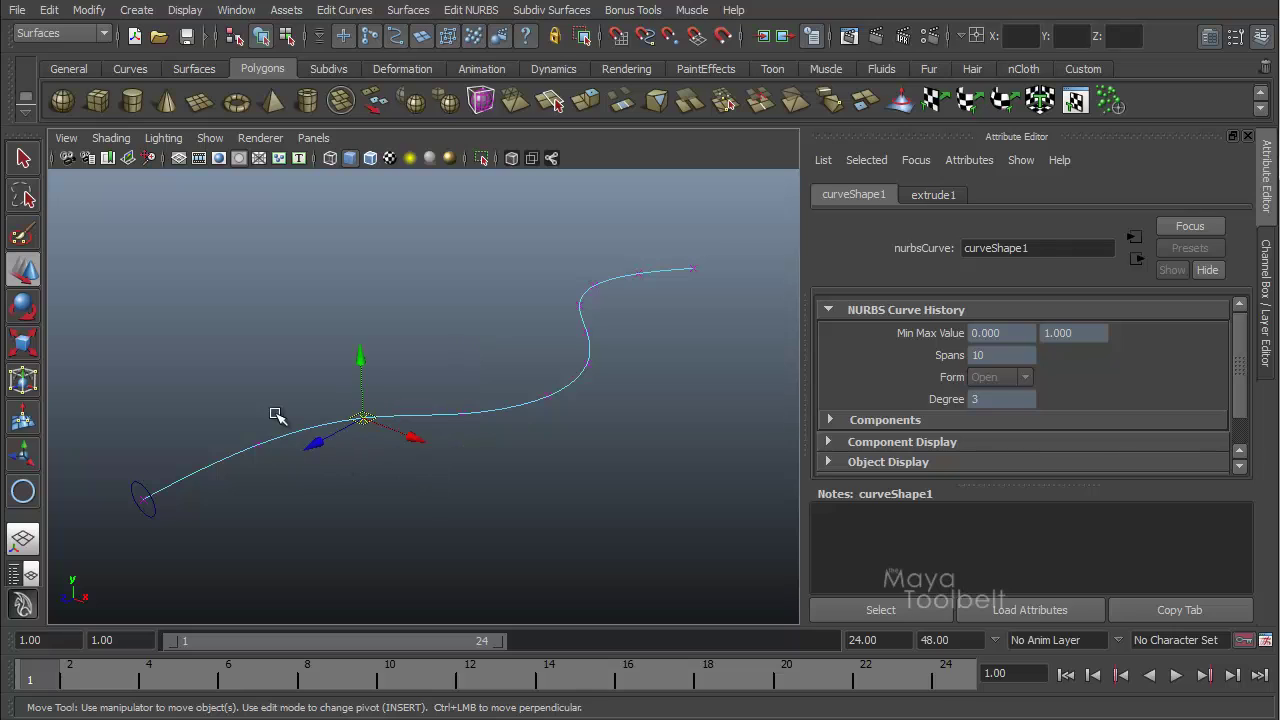
{"action": "left_click_drag", "start_coordinate": [277, 415], "coordinate": [242, 472]}
{"action": "left_click_drag", "start_coordinate": [558, 315], "coordinate": [628, 340]}
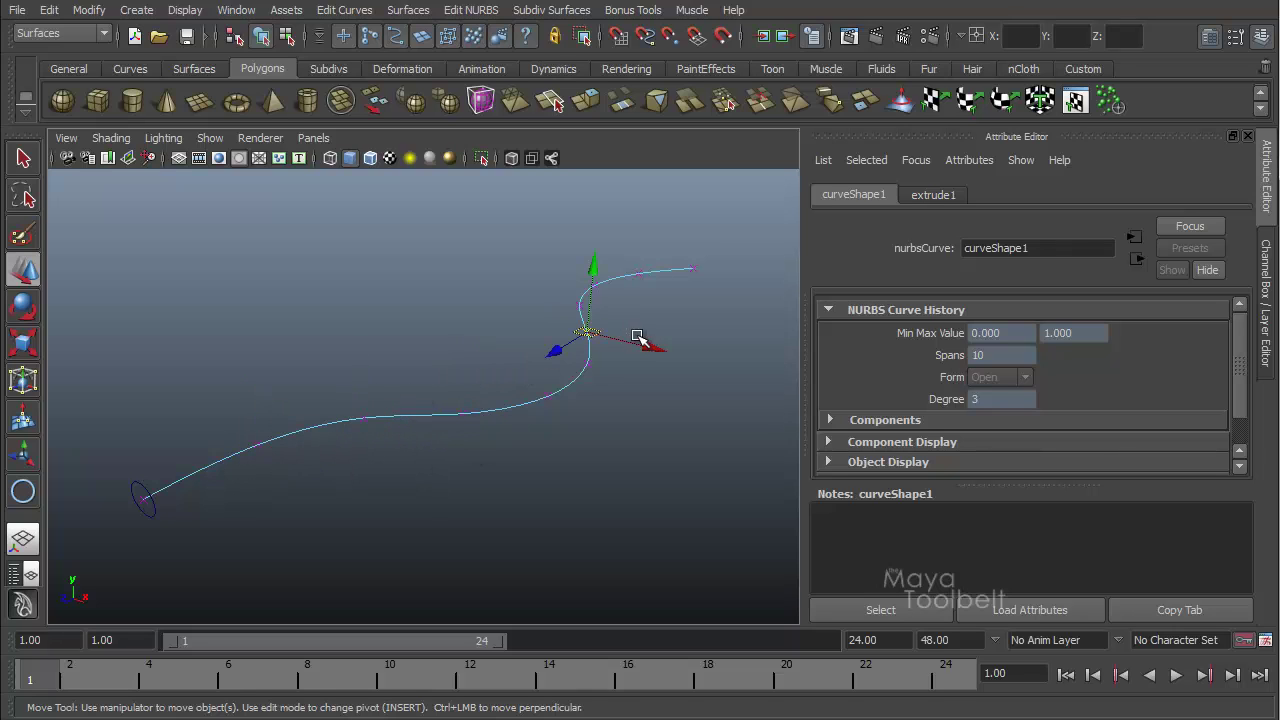
{"action": "left_click_drag", "start_coordinate": [624, 282], "coordinate": [665, 300]}
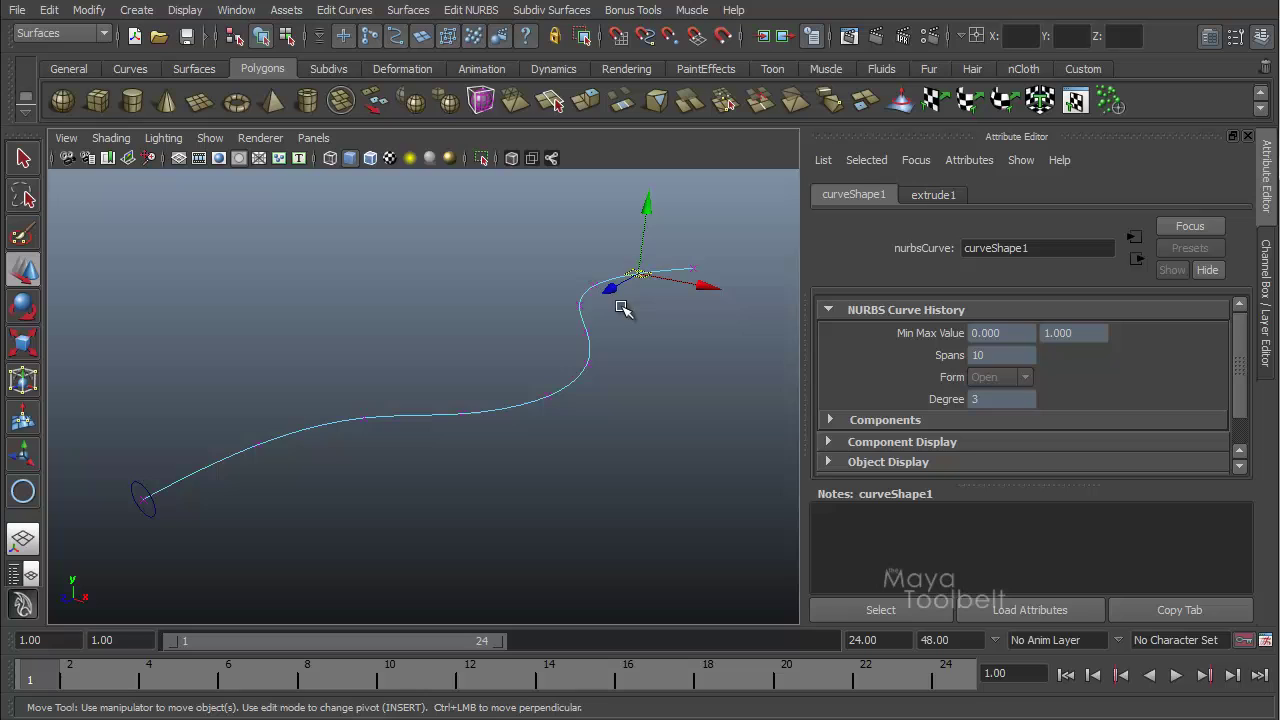
{"action": "left_click_drag", "start_coordinate": [528, 367], "coordinate": [648, 393], "text": "alt"}
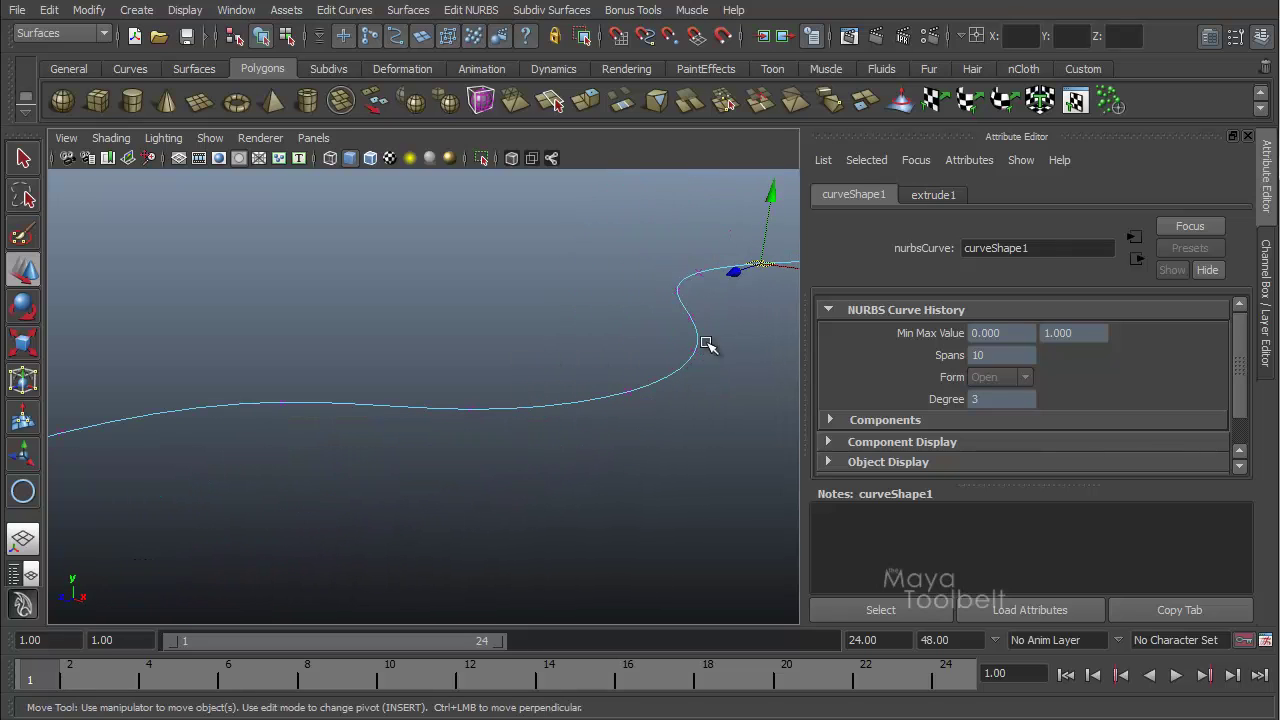
{"action": "left_click_drag", "start_coordinate": [726, 335], "coordinate": [505, 402], "text": "alt"}
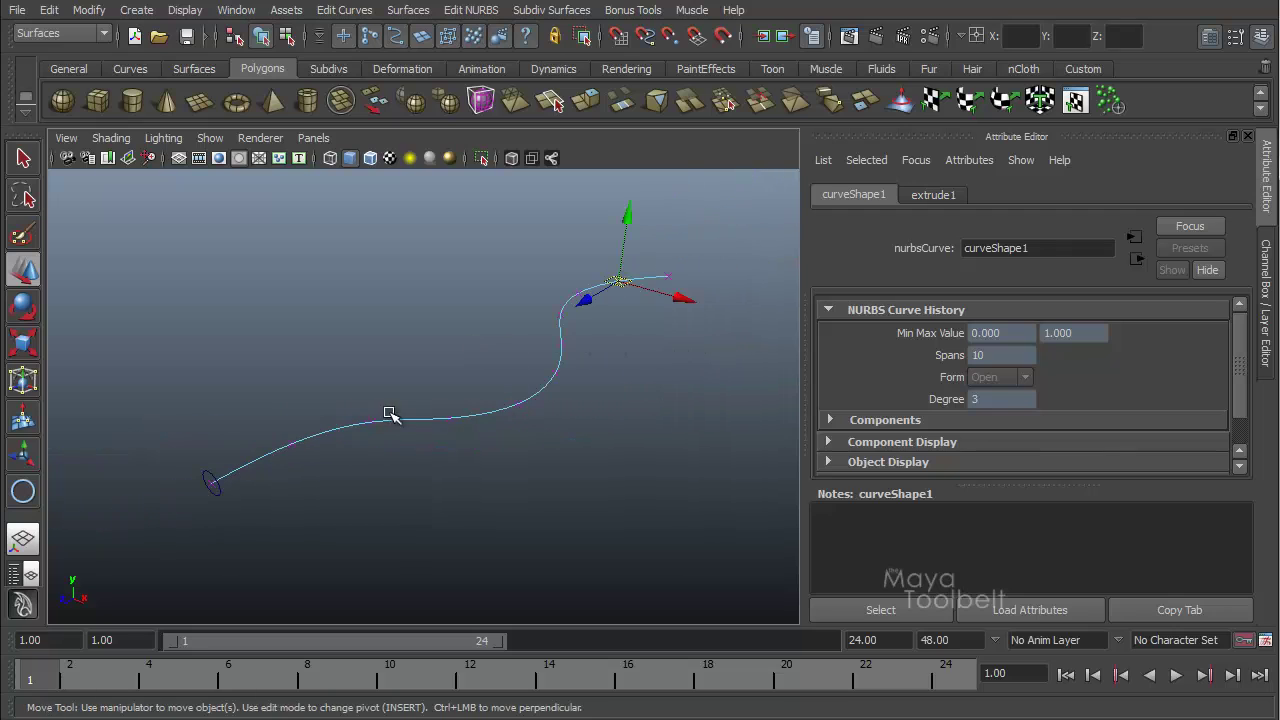
{"action": "left_click_drag", "start_coordinate": [640, 294], "coordinate": [423, 423], "text": "alt"}
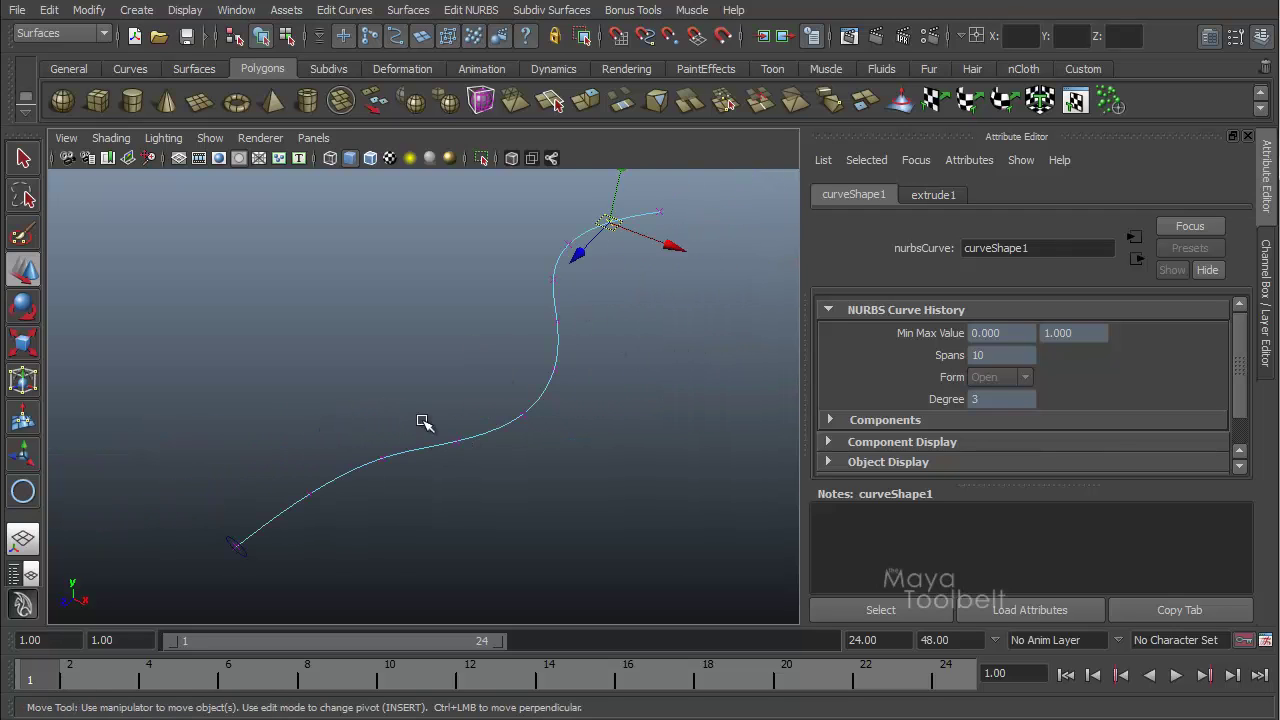
{"action": "left_click", "coordinate": [457, 440]}
{"action": "left_click_drag", "start_coordinate": [490, 484], "coordinate": [390, 440], "text": "alt"}
{"action": "middle_click_drag", "start_coordinate": [363, 489], "coordinate": [463, 460]}
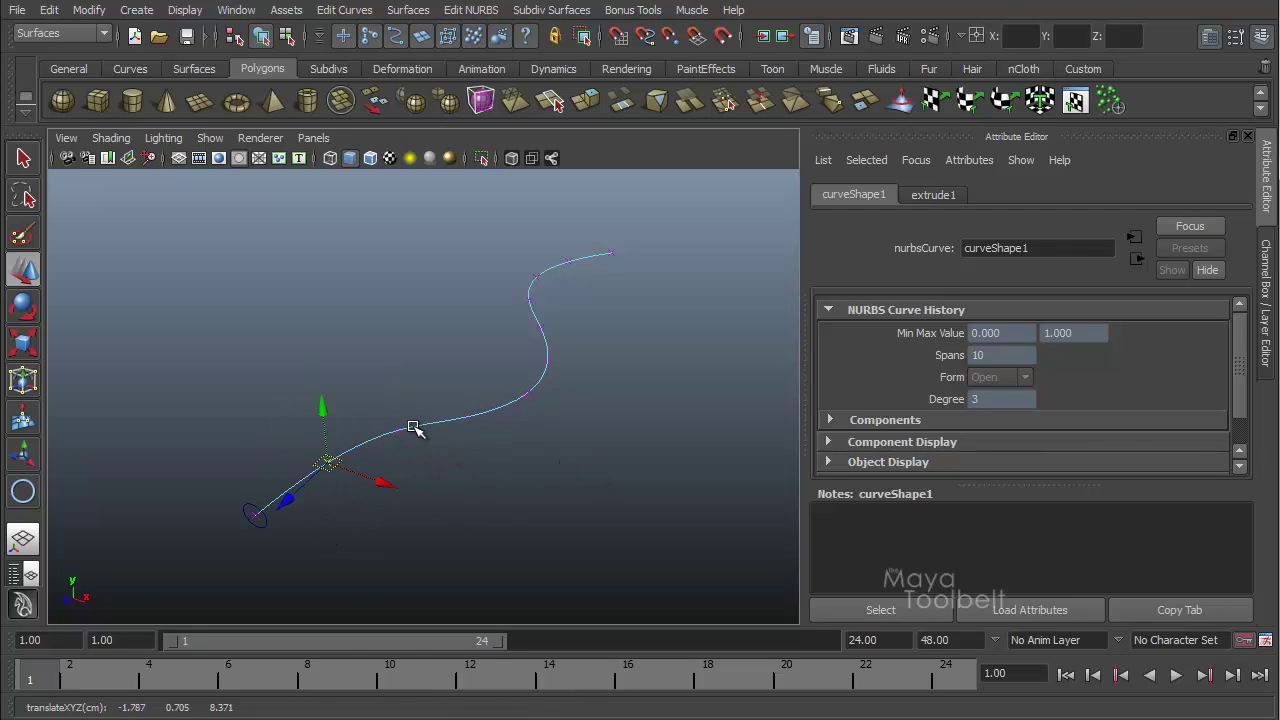
- Drag control vertices to adjust the curve's middle bend
{"action": "right_click_drag", "start_coordinate": [413, 427], "coordinate": [300, 423]}
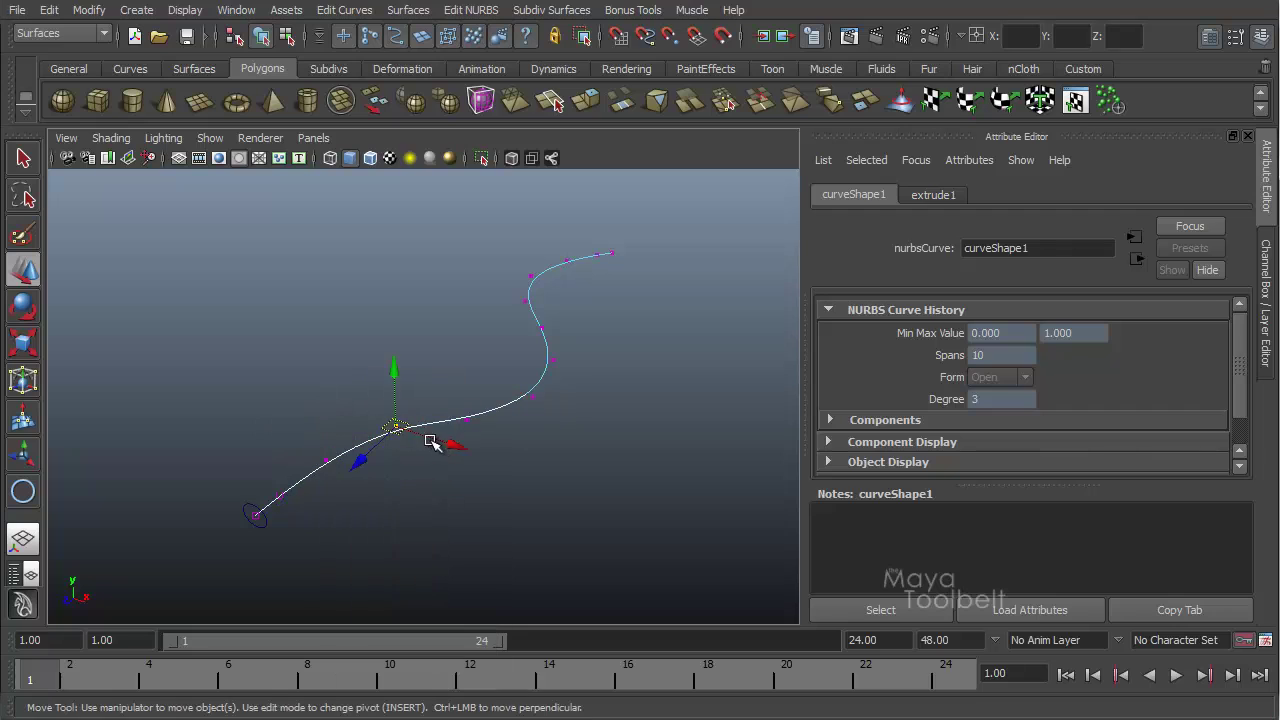
{"action": "middle_click_drag", "start_coordinate": [430, 442], "coordinate": [330, 383]}
{"action": "middle_click_drag", "start_coordinate": [451, 466], "coordinate": [455, 428]}
{"action": "right_click_drag", "start_coordinate": [455, 428], "coordinate": [484, 445]}
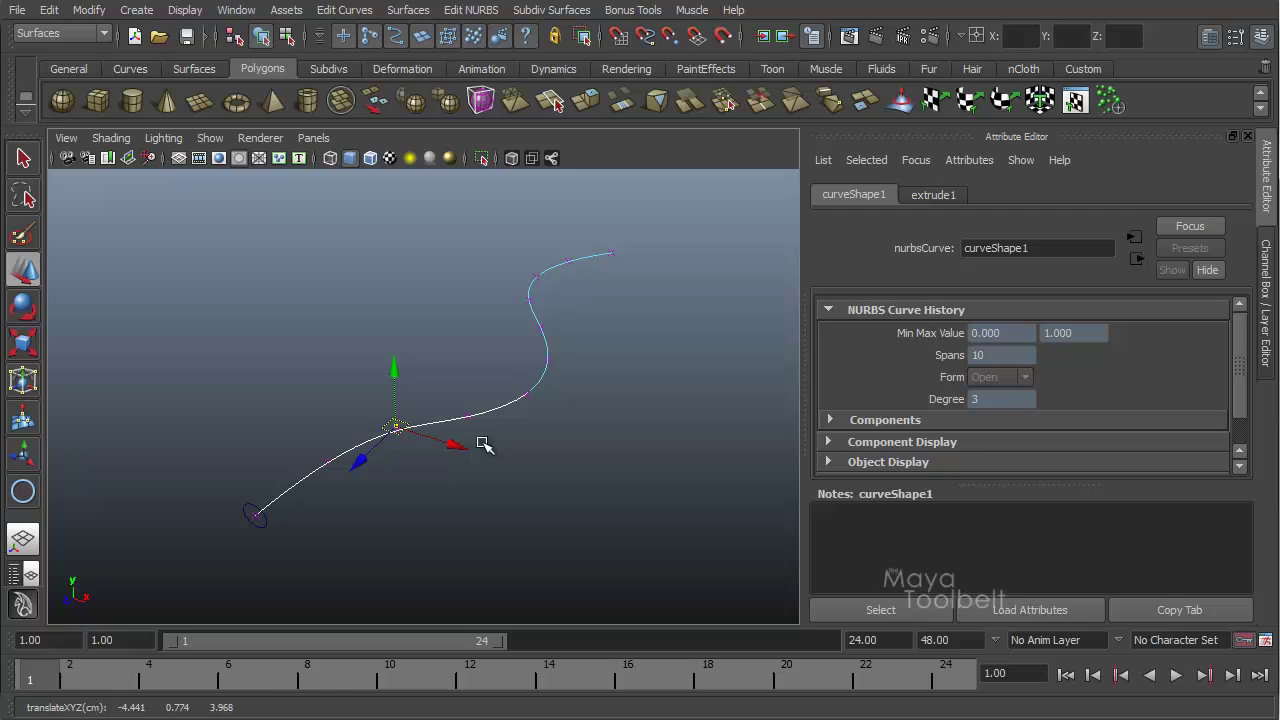
{"action": "middle_click_drag", "start_coordinate": [446, 400], "coordinate": [470, 418]}
{"action": "mouse_move", "coordinate": [614, 448]}
{"action": "left_mouse_down", "text": "alt"}
{"action": "mouse_move", "coordinate": [594, 429]}
{"action": "mouse_move", "coordinate": [537, 429]}
{"action": "mouse_move", "coordinate": [580, 451]}
{"action": "mouse_move", "coordinate": [597, 437]}
{"action": "left_mouse_up", "text": "alt"}
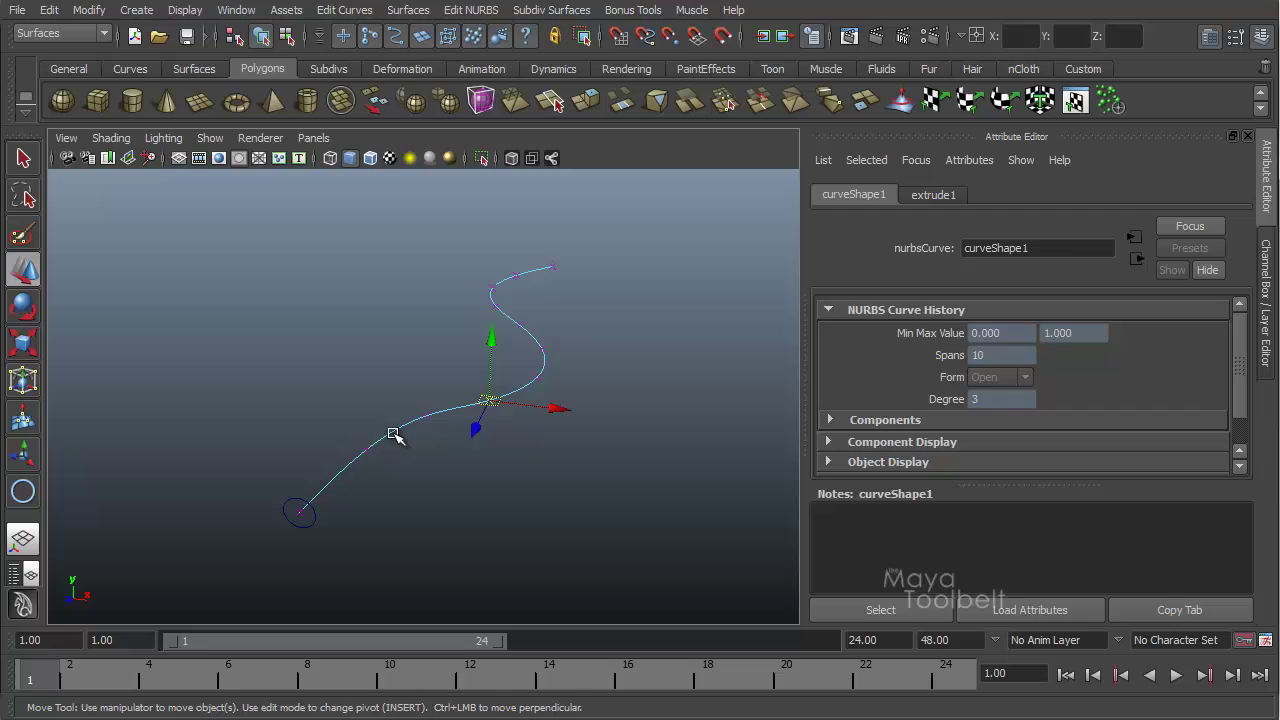
{"action": "right_click_drag", "start_coordinate": [530, 385], "coordinate": [541, 357]}
- Place curve points at the curve's middle, near the upper bend, and on the lower section
{"action": "left_click", "coordinate": [516, 391]}
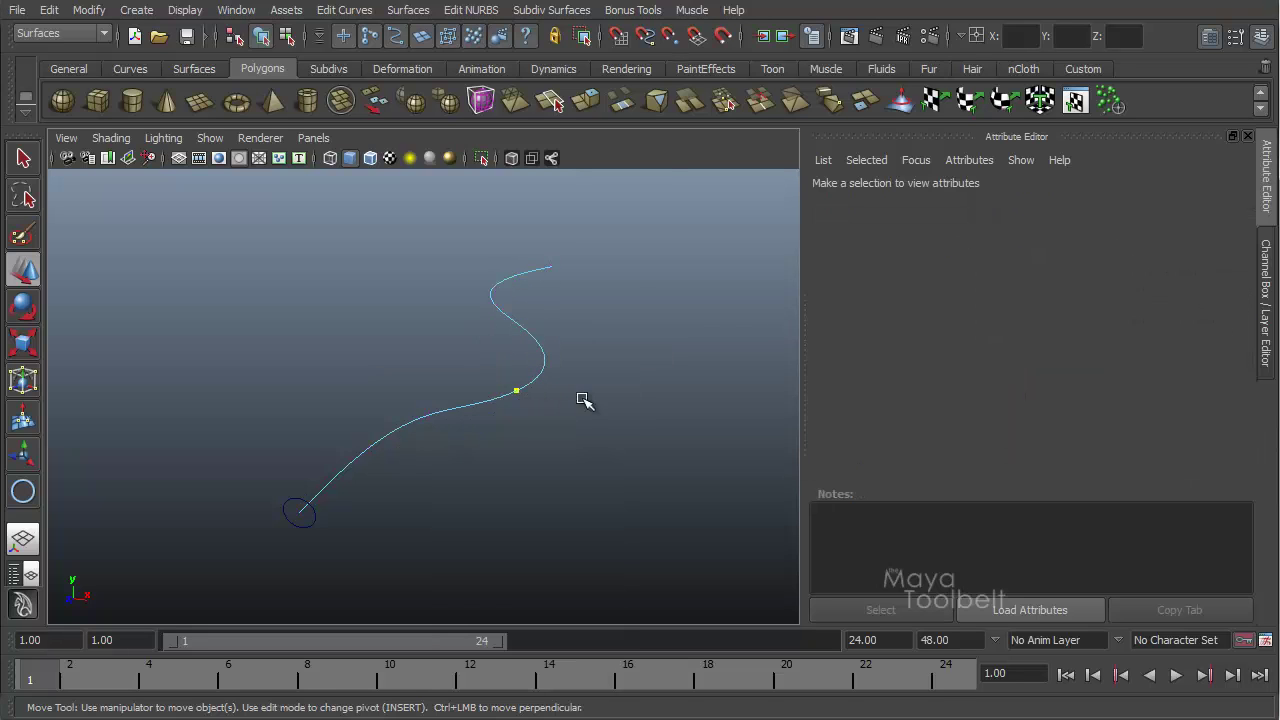
{"action": "scroll", "coordinate": [520, 425], "scroll_direction": "up", "scroll_amount": 2}
{"action": "left_click_drag", "start_coordinate": [520, 425], "coordinate": [493, 381], "text": "alt"}
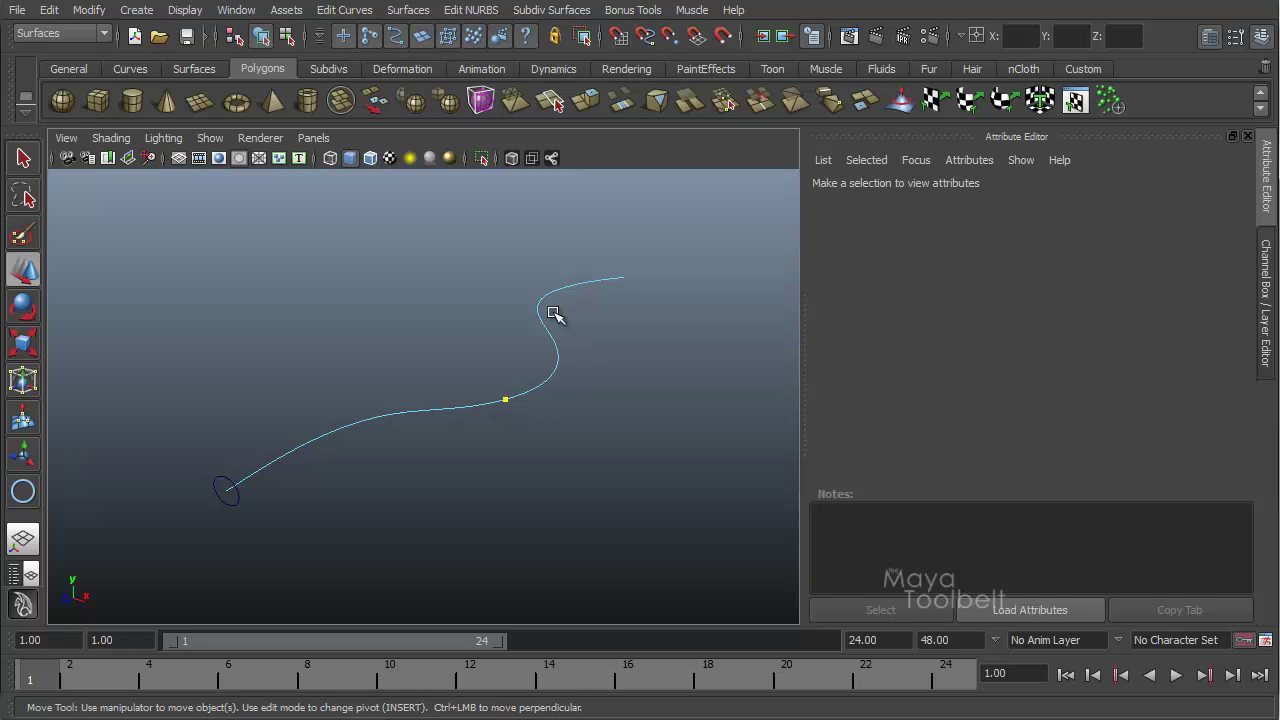
{"action": "left_click_drag", "start_coordinate": [540, 315], "coordinate": [562, 285], "text": "shift"}
{"action": "left_click_drag", "start_coordinate": [427, 419], "coordinate": [386, 413], "text": "shift"}
{"action": "left_click_drag", "start_coordinate": [643, 466], "coordinate": [597, 469], "text": "alt"}
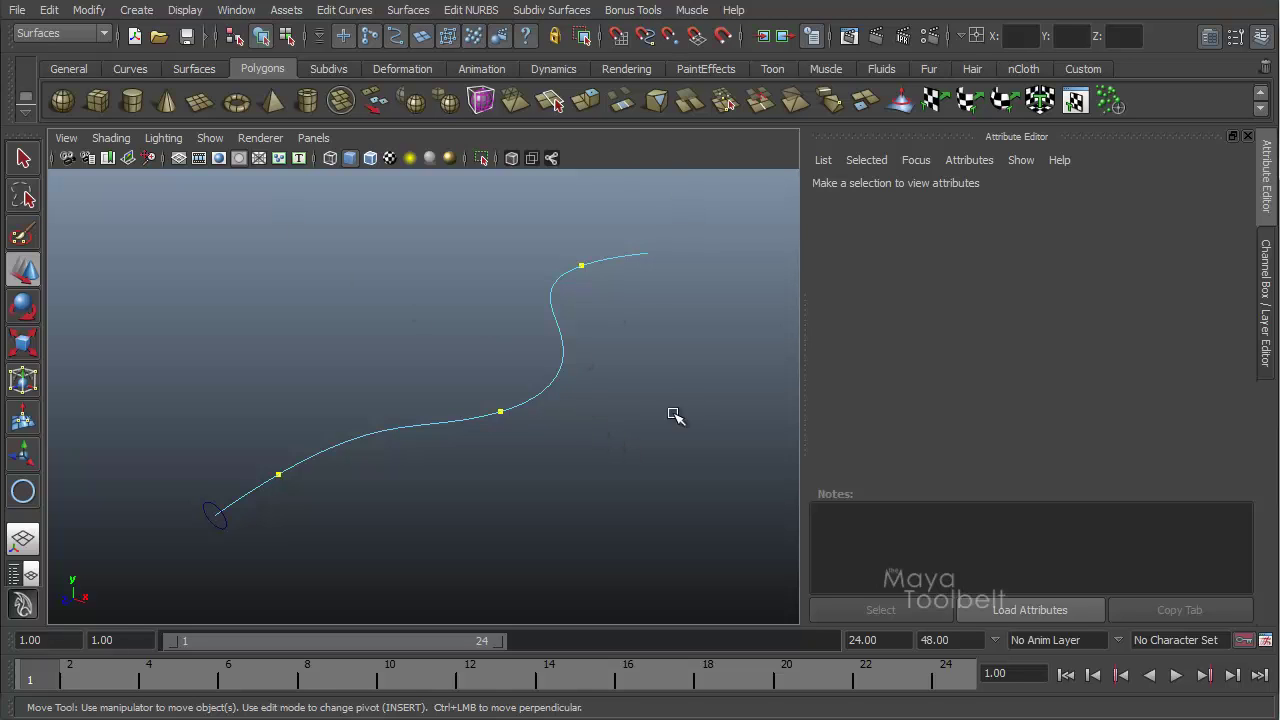
{"action": "left_click_drag", "start_coordinate": [677, 417], "coordinate": [643, 434], "text": "alt"}
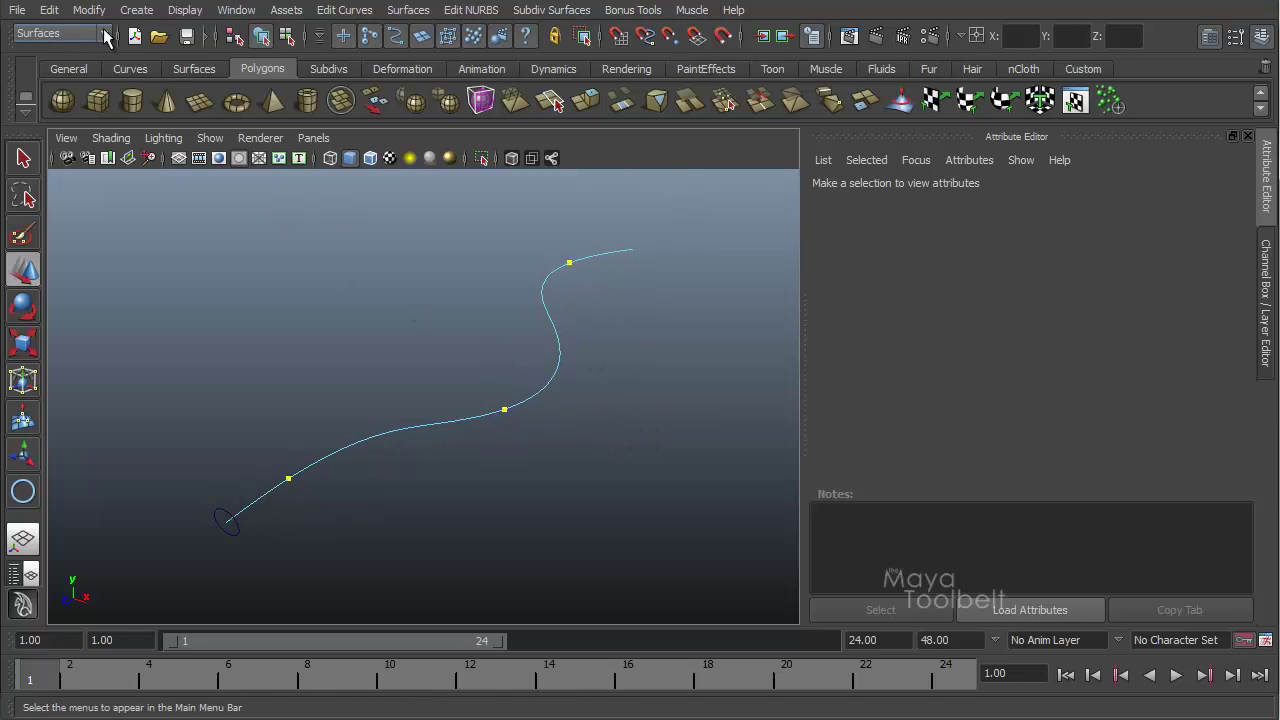
{"action": "left_click", "coordinate": [54, 34]}
{"action": "left_click", "coordinate": [41, 52]}
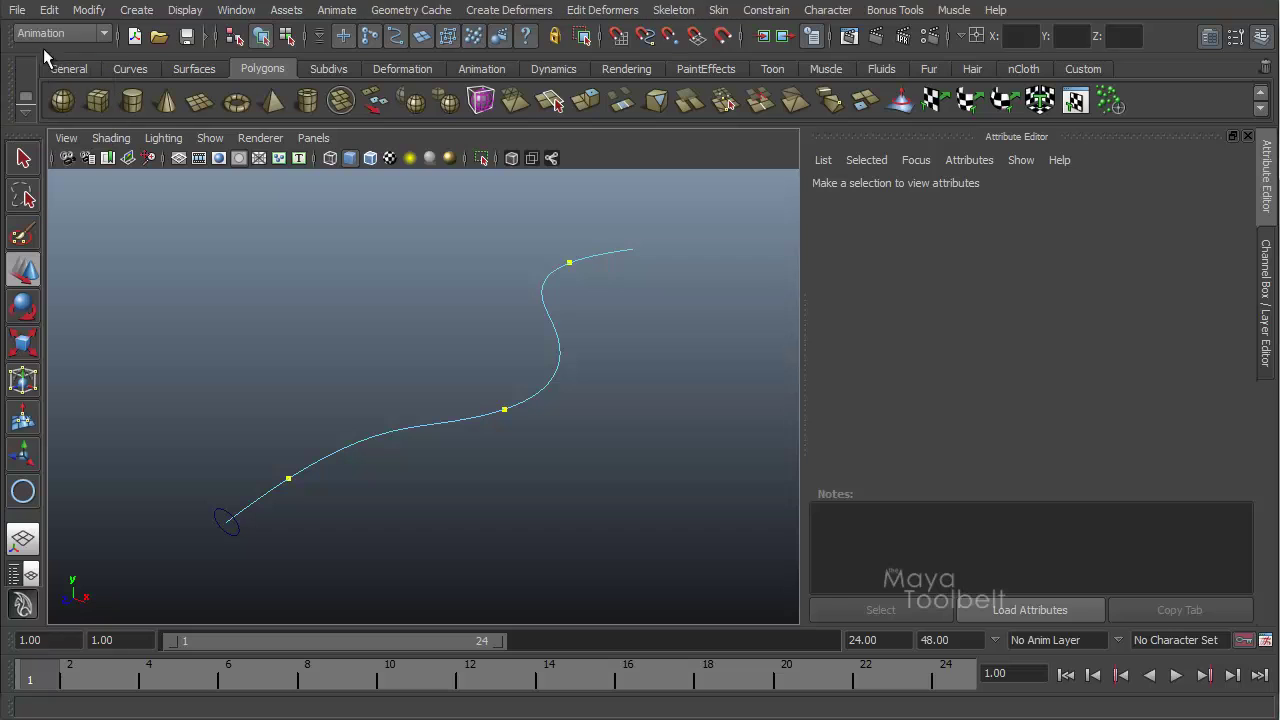
{"action": "left_click", "coordinate": [505, 11]}
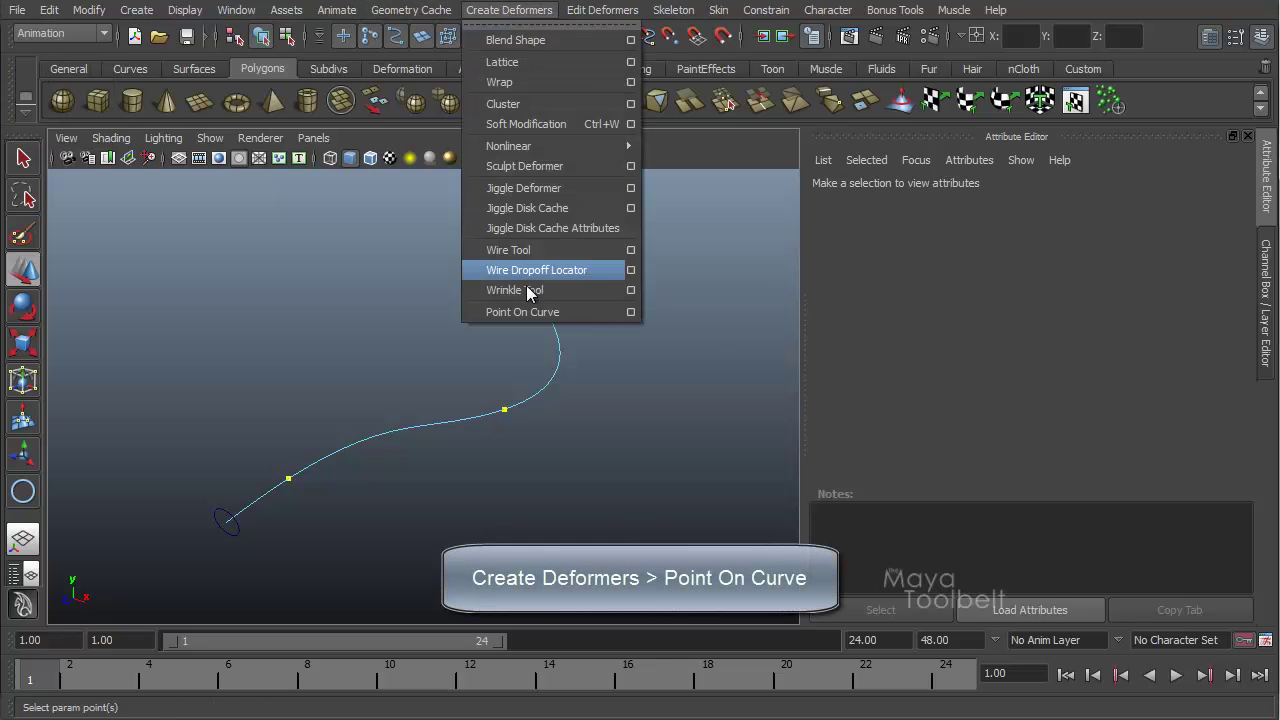
{"action": "left_click", "coordinate": [521, 313]}
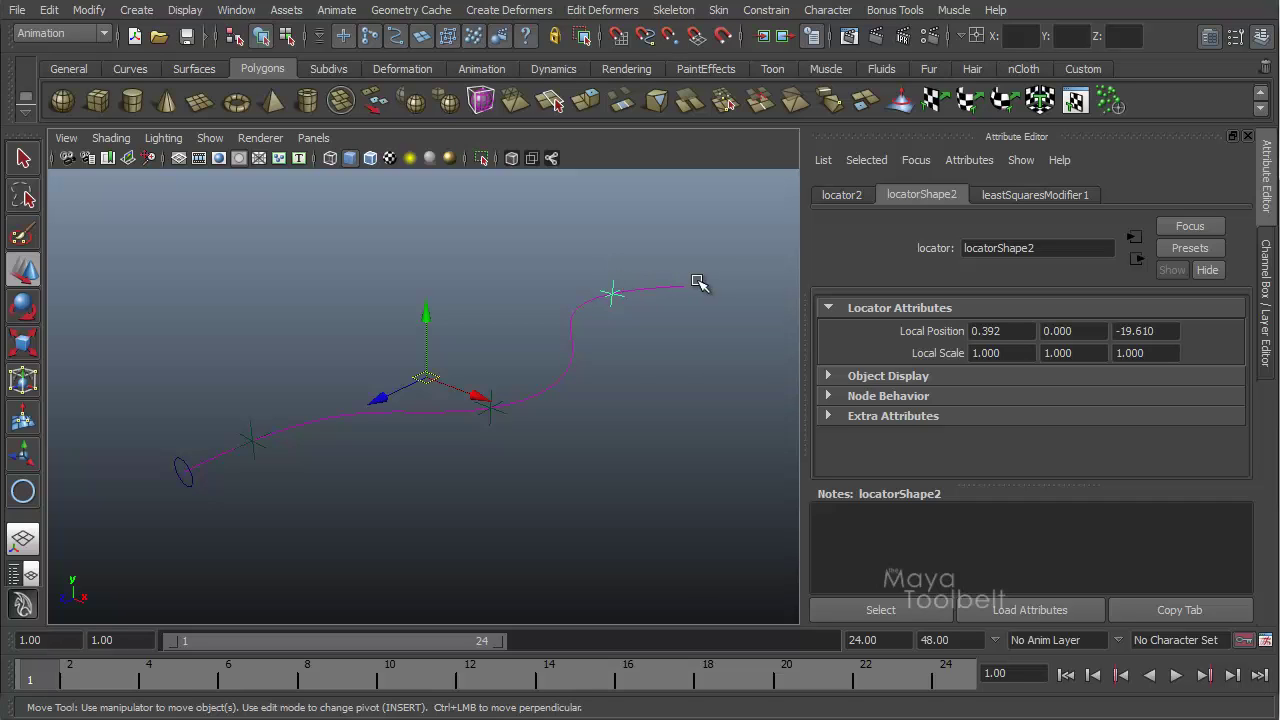
{"action": "left_click", "coordinate": [483, 401]}
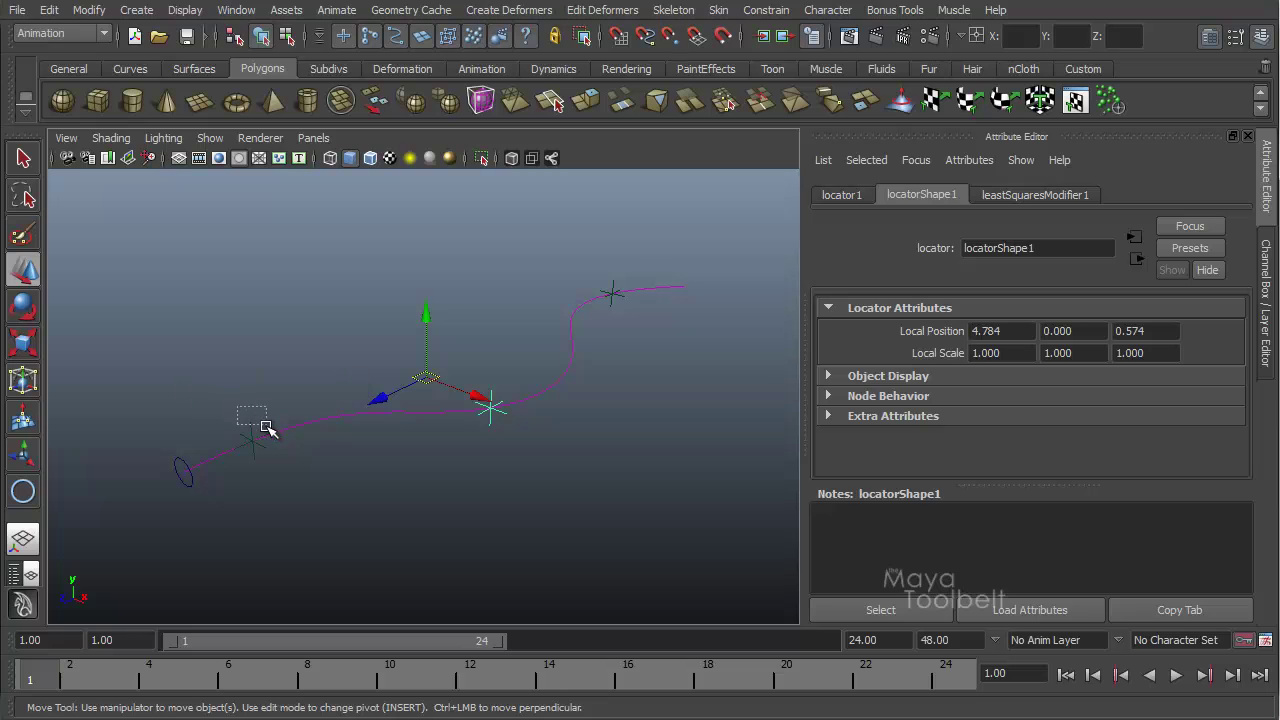
{"action": "left_click_drag", "start_coordinate": [265, 427], "coordinate": [267, 429]}
{"action": "left_click", "coordinate": [617, 290]}
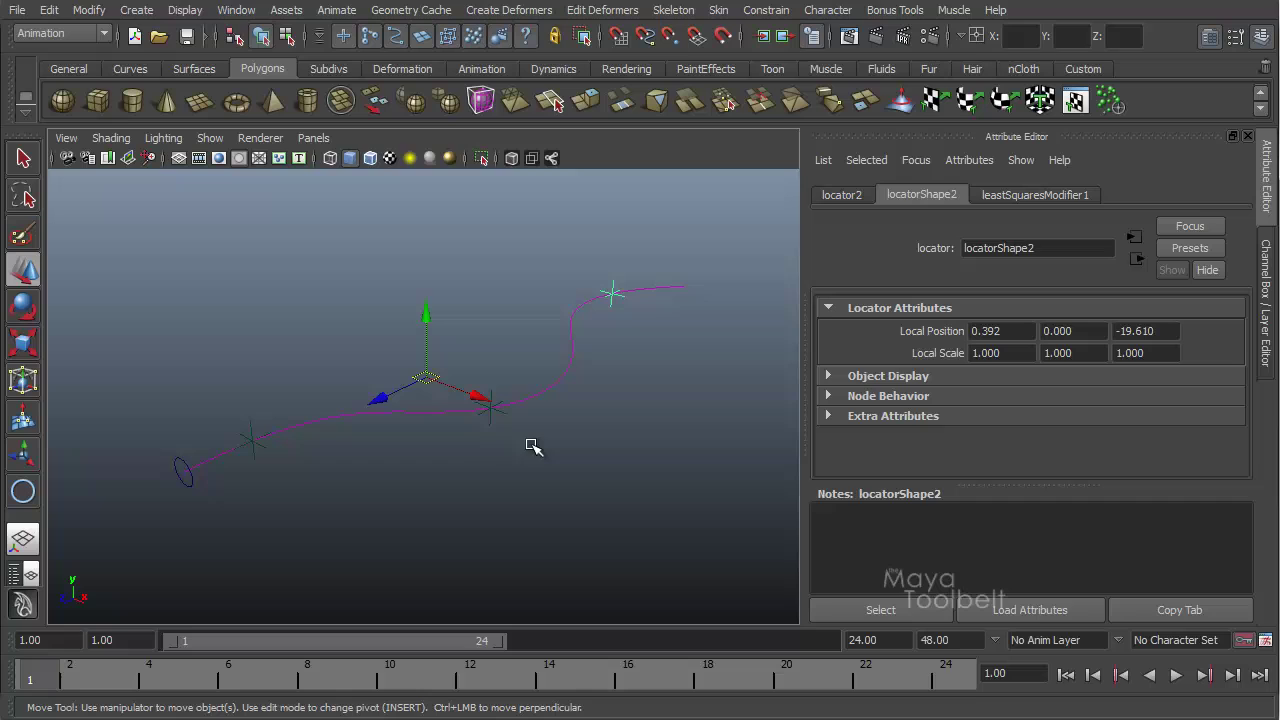
{"action": "left_click_drag", "start_coordinate": [580, 420], "coordinate": [467, 367]}
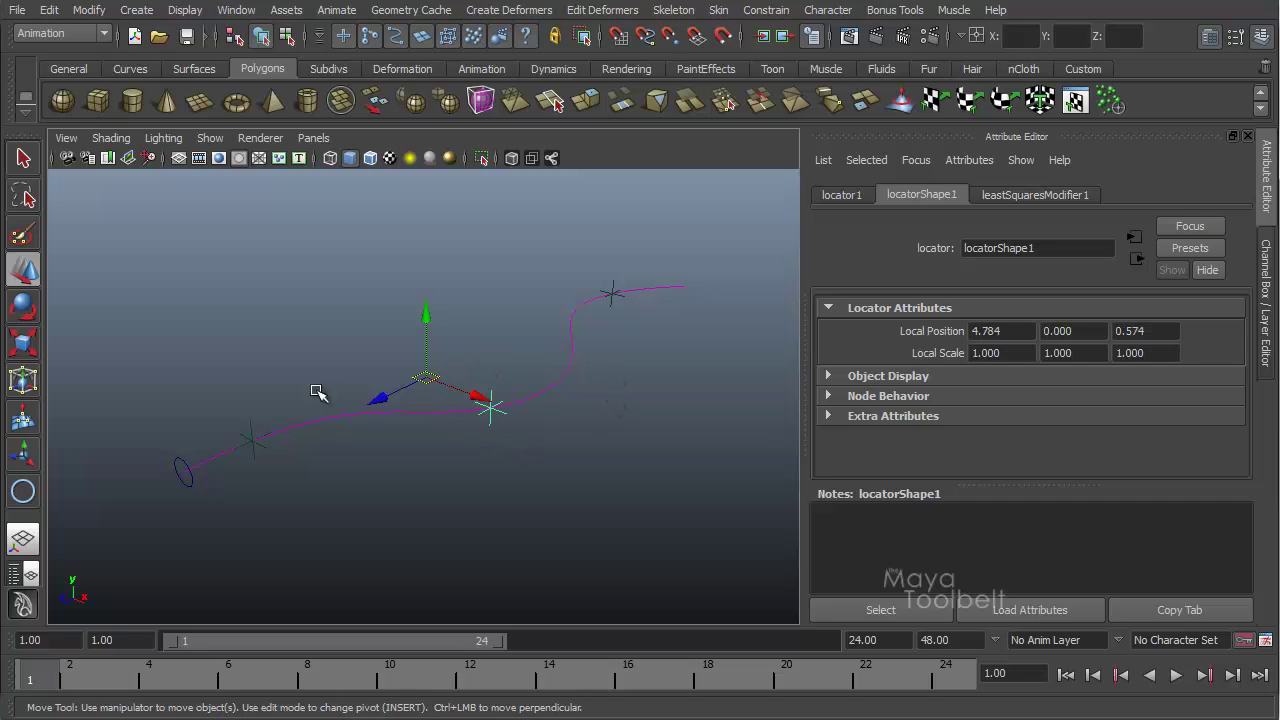
{"action": "left_click_drag", "start_coordinate": [632, 284], "coordinate": [540, 347]}
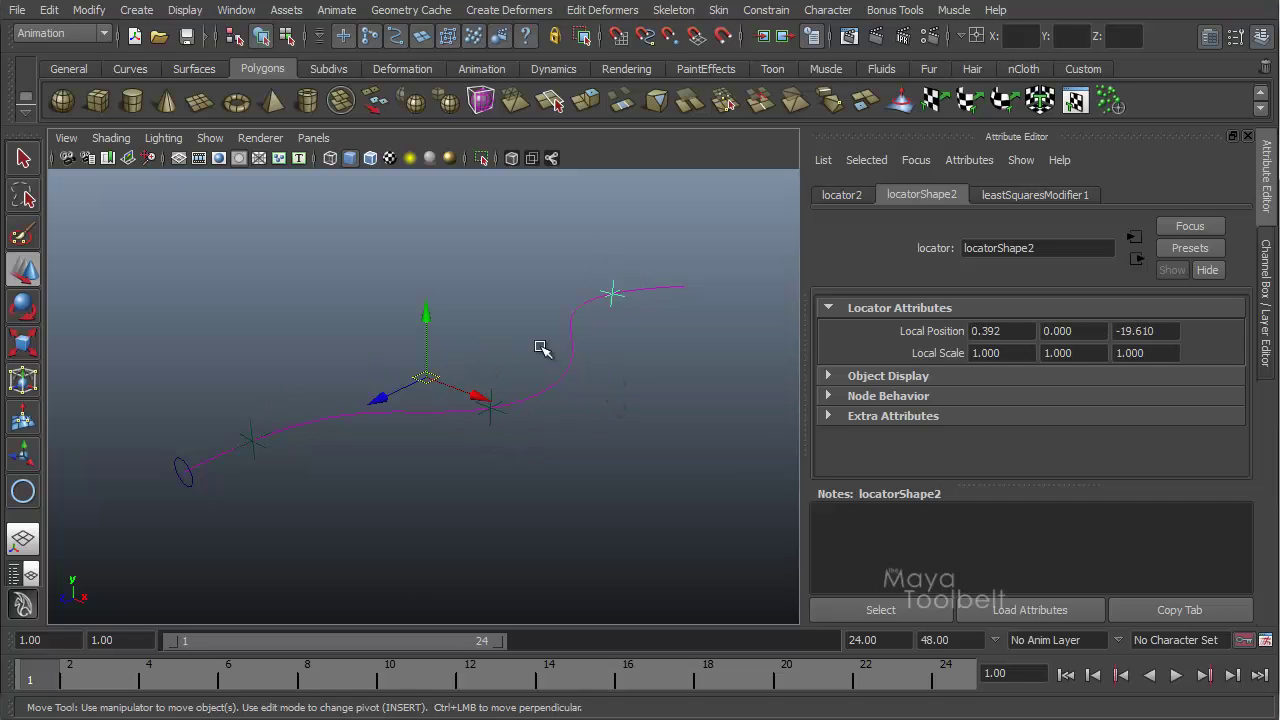
{"action": "left_click", "coordinate": [178, 158]}
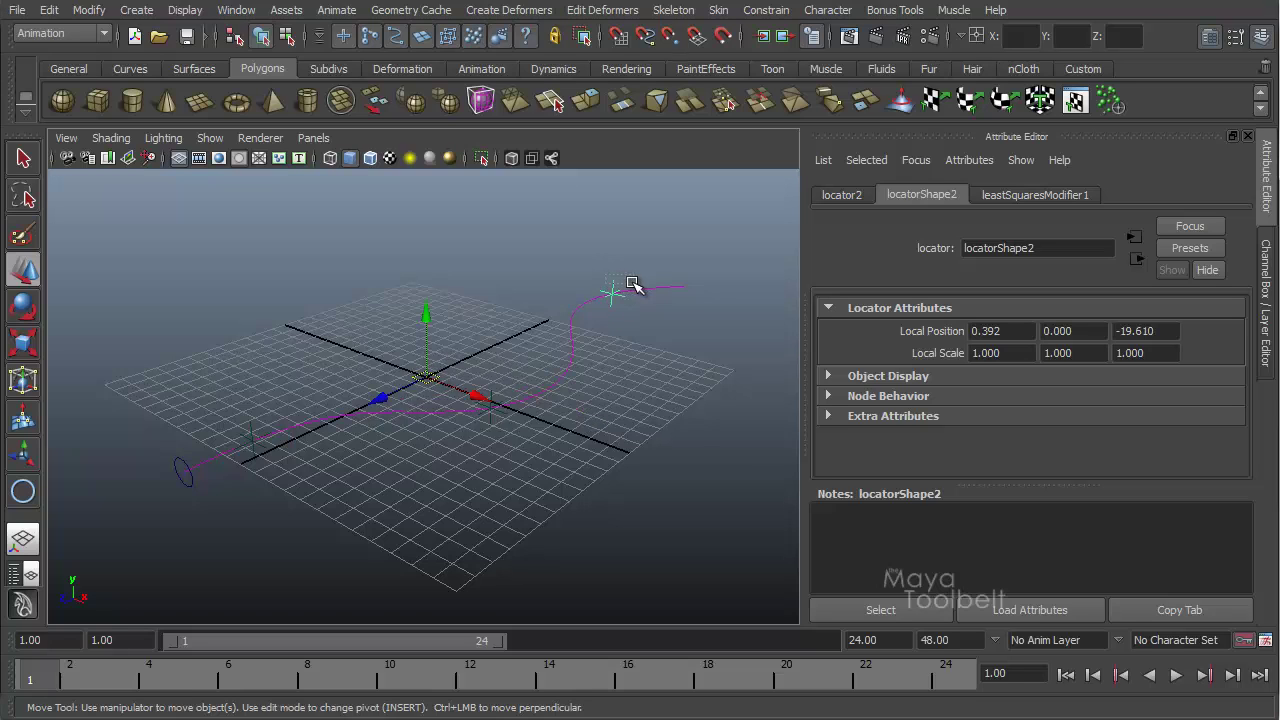
{"action": "left_click_drag", "start_coordinate": [508, 369], "coordinate": [486, 398]}
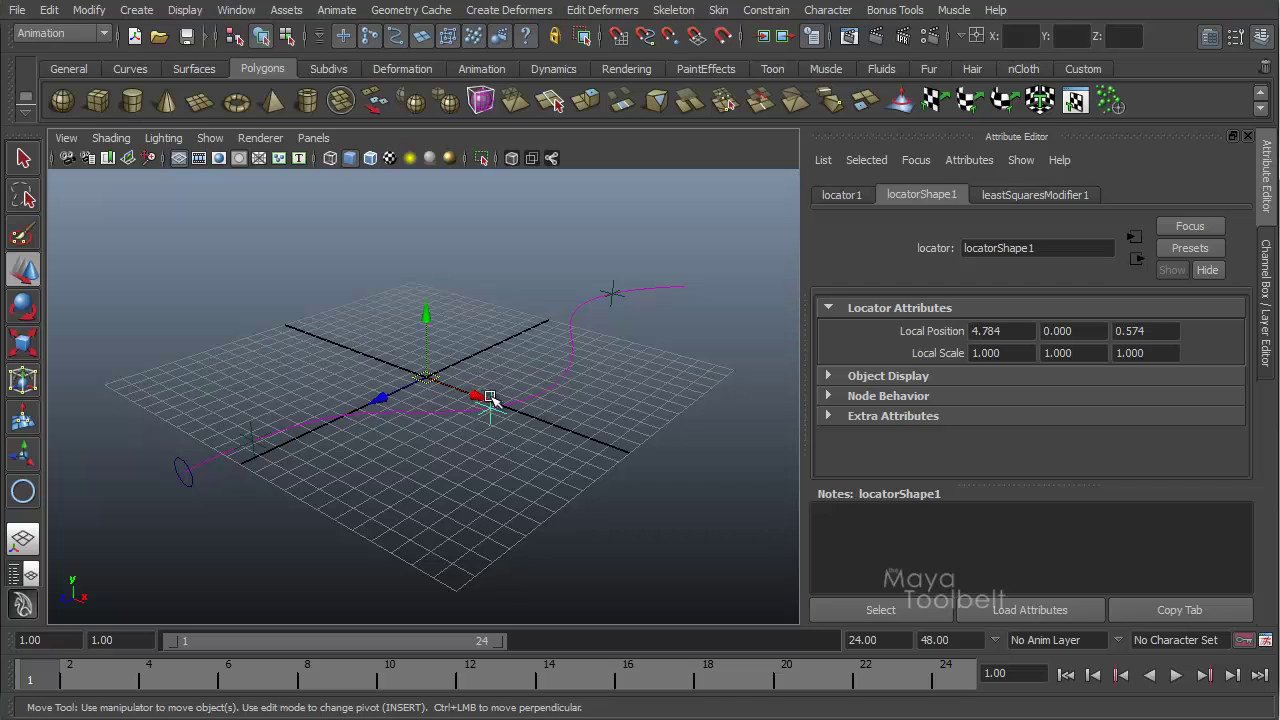
{"action": "left_click_drag", "start_coordinate": [229, 400], "coordinate": [278, 442]}
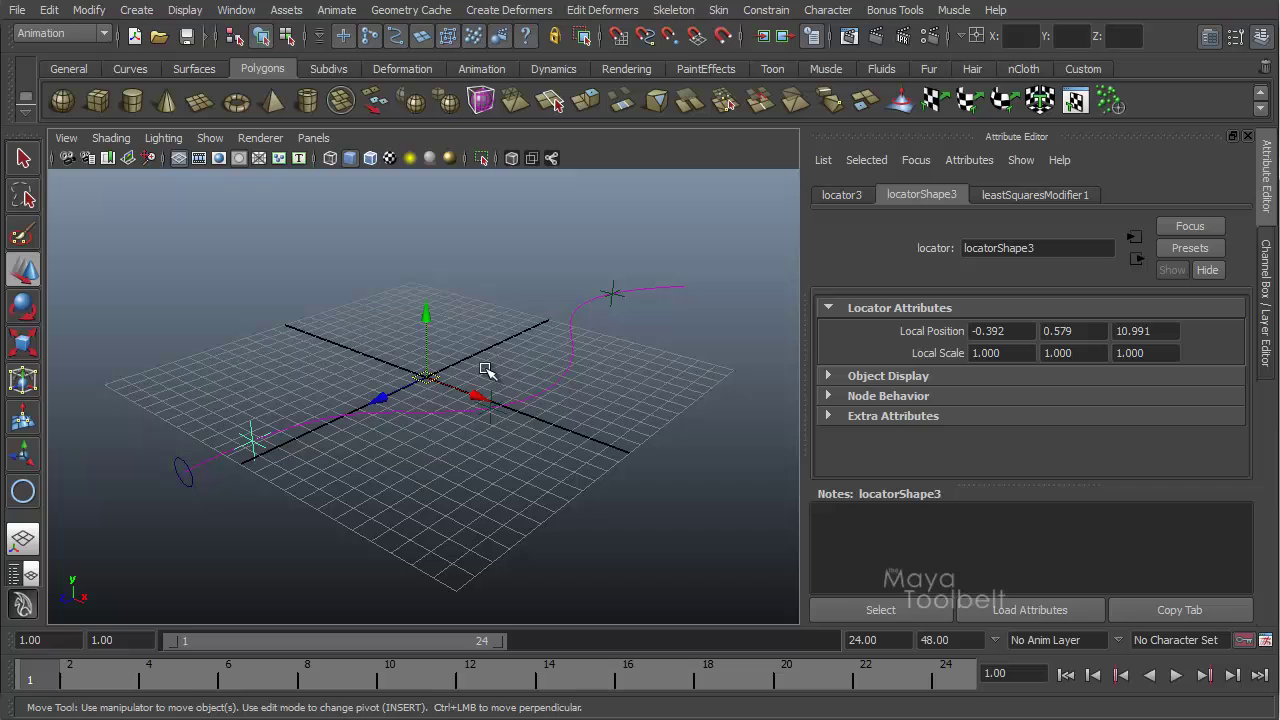
{"action": "left_click_drag", "start_coordinate": [484, 371], "coordinate": [510, 406]}
{"action": "left_click", "coordinate": [616, 286]}
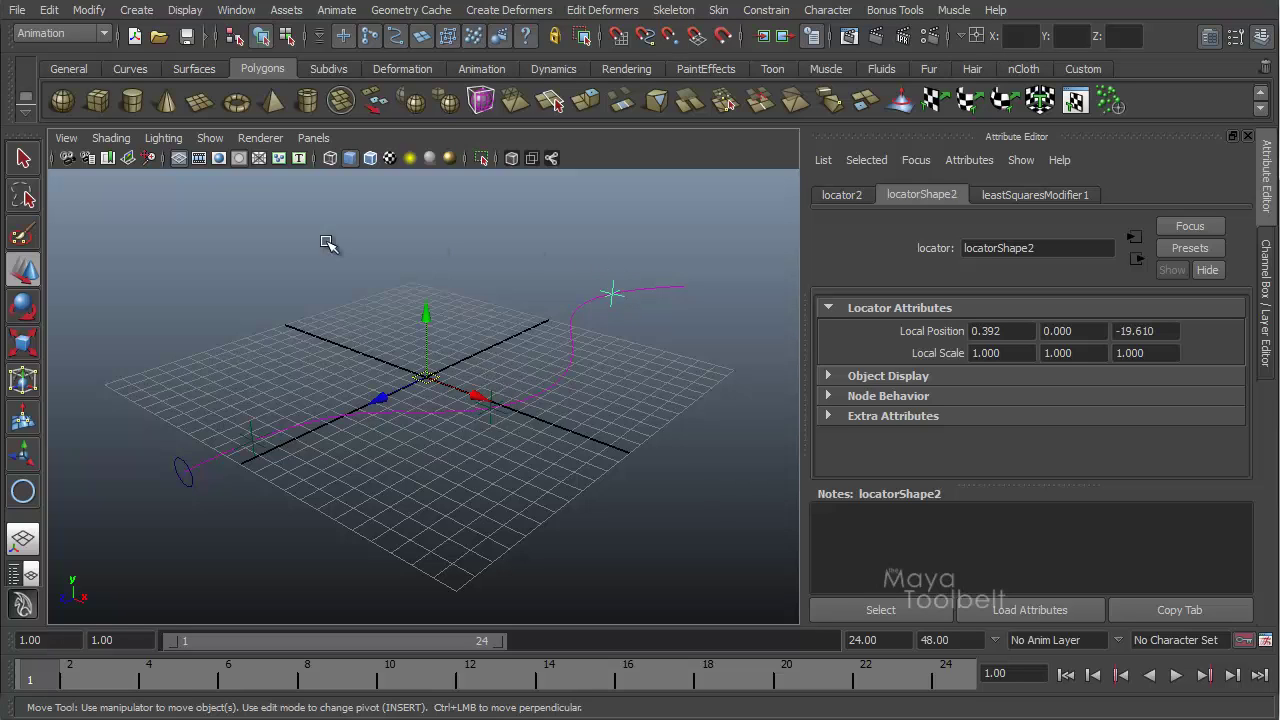
{"action": "left_click", "coordinate": [178, 160]}
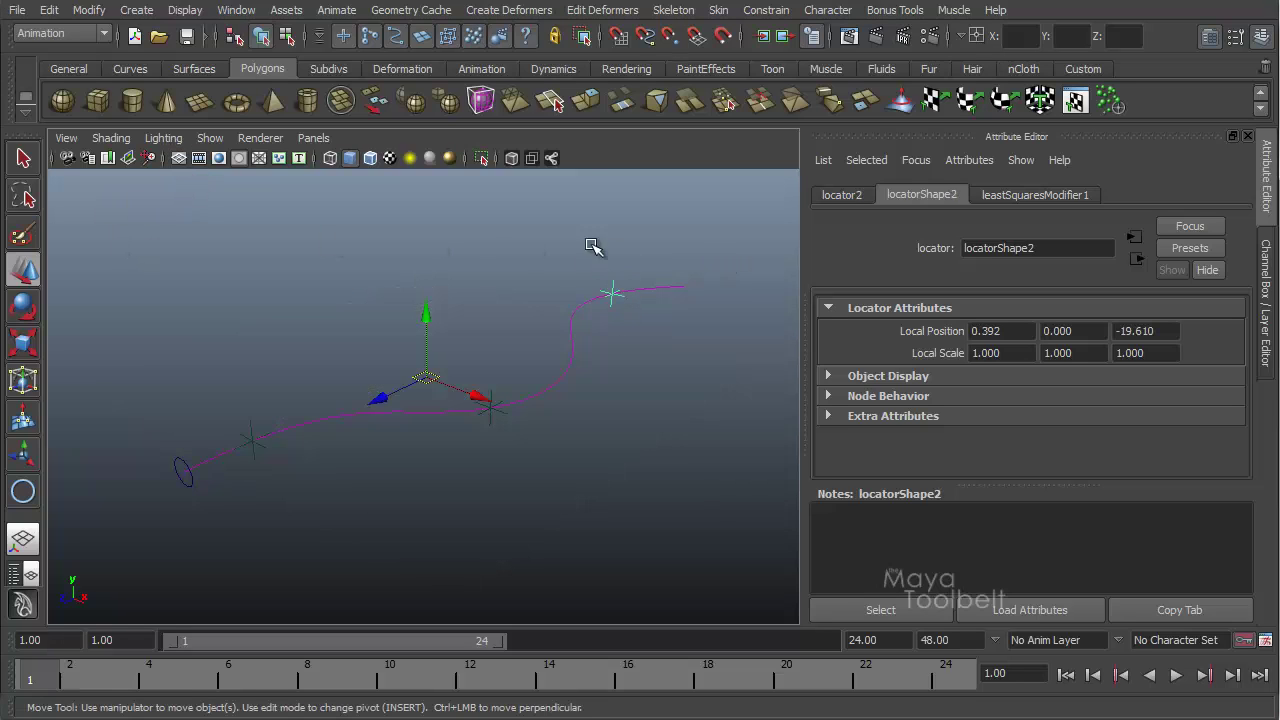
{"action": "left_click_drag", "start_coordinate": [504, 374], "coordinate": [466, 404]}
- Center the lower-left locator's pivot with Modify > Center Pivot
{"action": "left_click_drag", "start_coordinate": [178, 388], "coordinate": [276, 460]}
{"action": "left_click", "coordinate": [88, 12]}
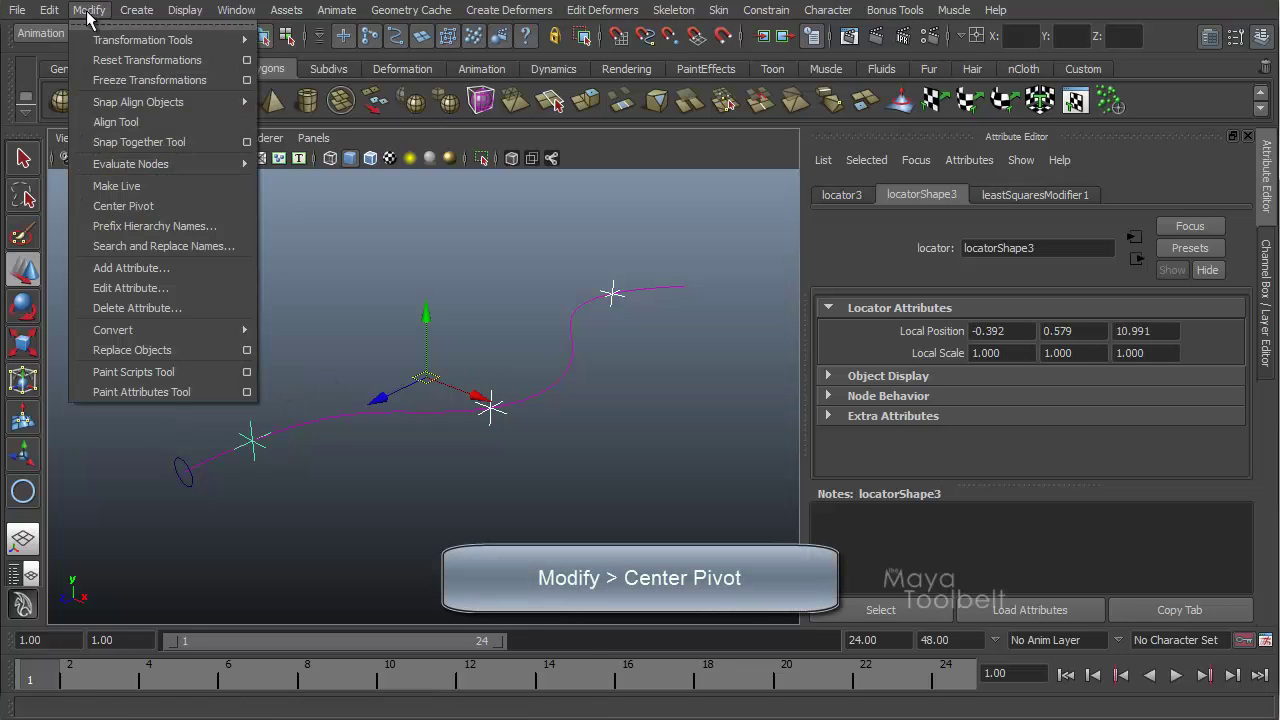
{"action": "left_click", "coordinate": [129, 209]}
{"action": "left_click_drag", "start_coordinate": [458, 383], "coordinate": [466, 389], "text": "alt"}
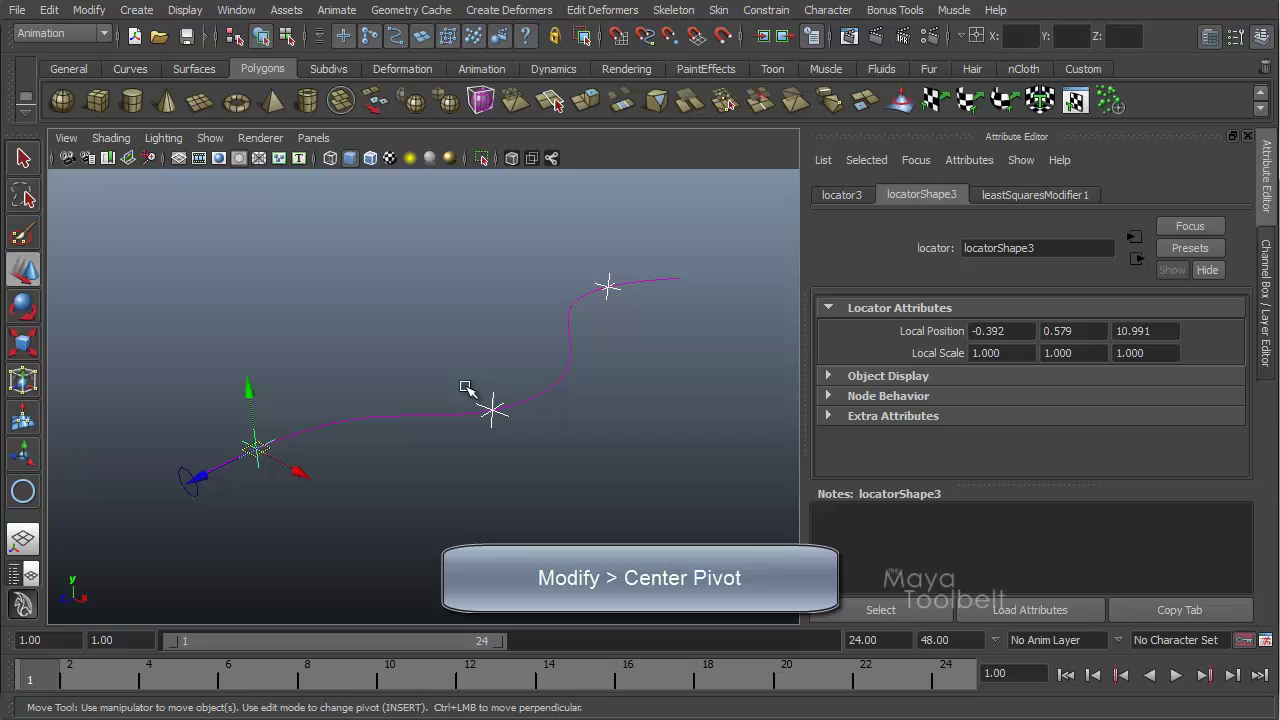
- Reselect the locators, raise the lower-left one, and set the viewport background to black
{"action": "left_click", "coordinate": [500, 398]}
{"action": "left_click", "coordinate": [608, 284]}
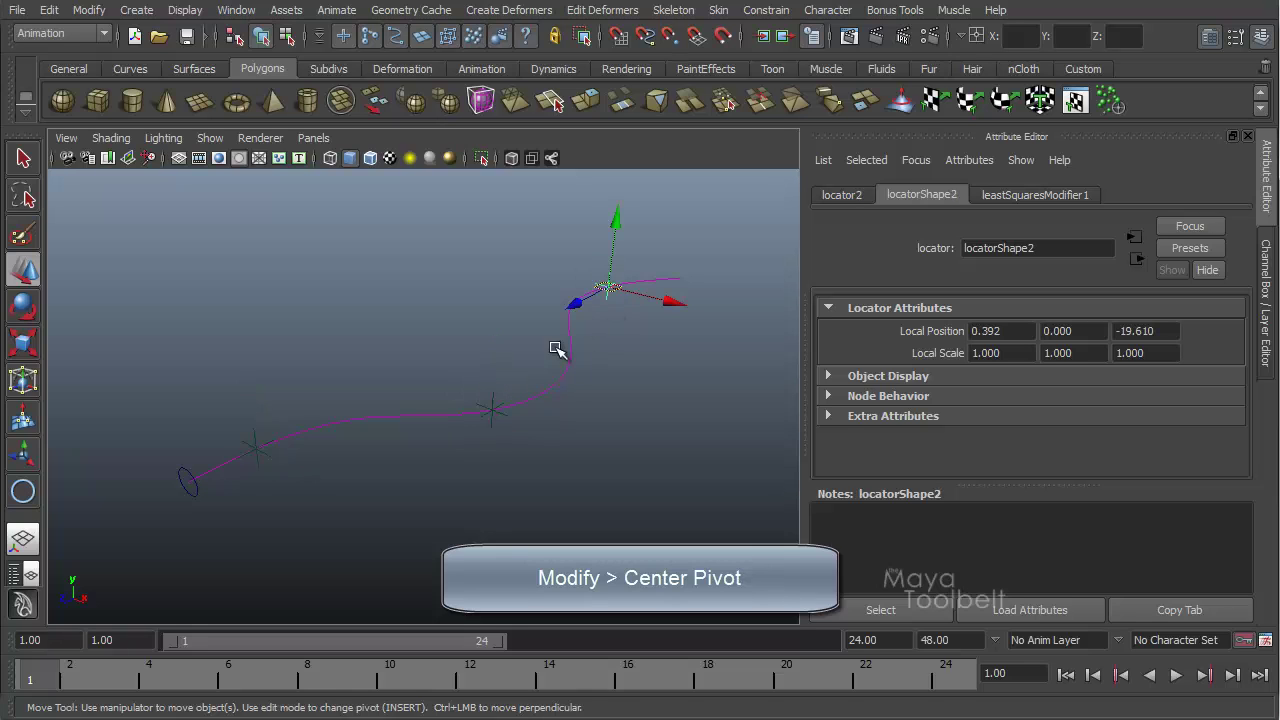
{"action": "left_click_drag", "start_coordinate": [200, 420], "coordinate": [650, 345]}
{"action": "left_click", "coordinate": [236, 336]}
{"action": "key", "text": "alt+b"}
- Raise the top locator to Translate Y 2.60968 and show its channel values
{"action": "left_click", "coordinate": [561, 338]}
{"action": "left_click", "coordinate": [615, 313]}
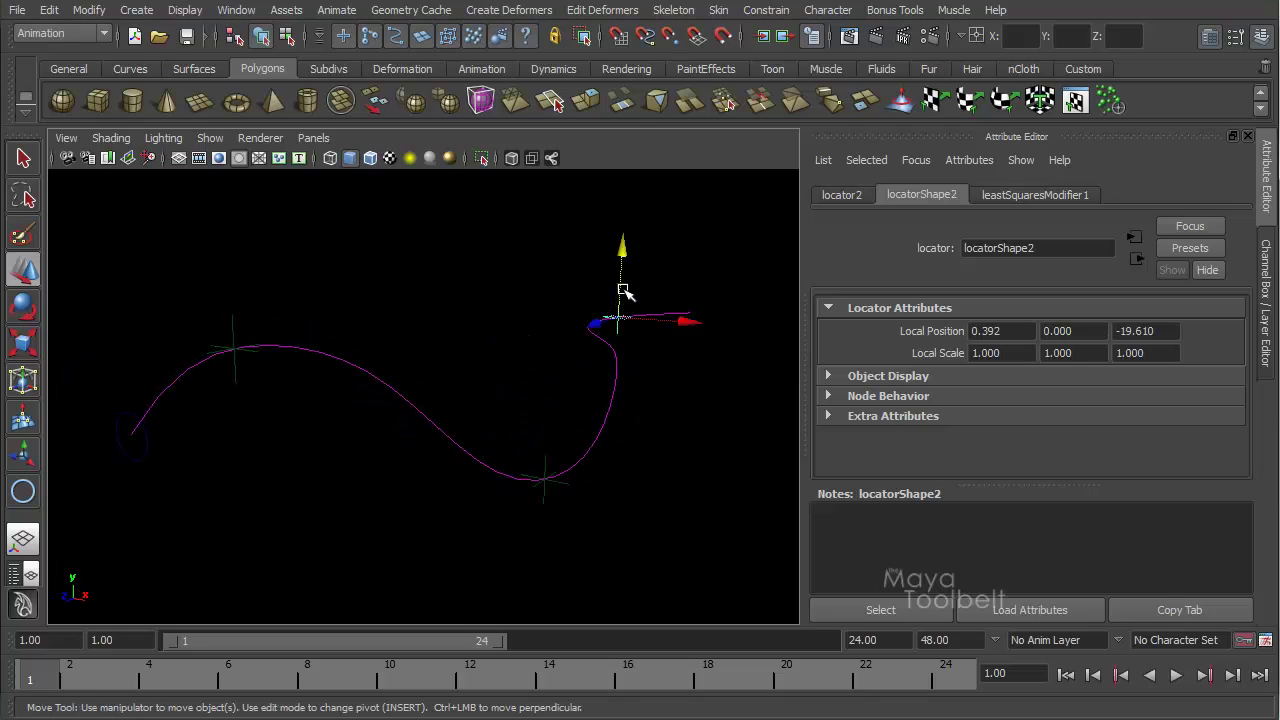
{"action": "left_click_drag", "start_coordinate": [623, 286], "coordinate": [644, 236]}
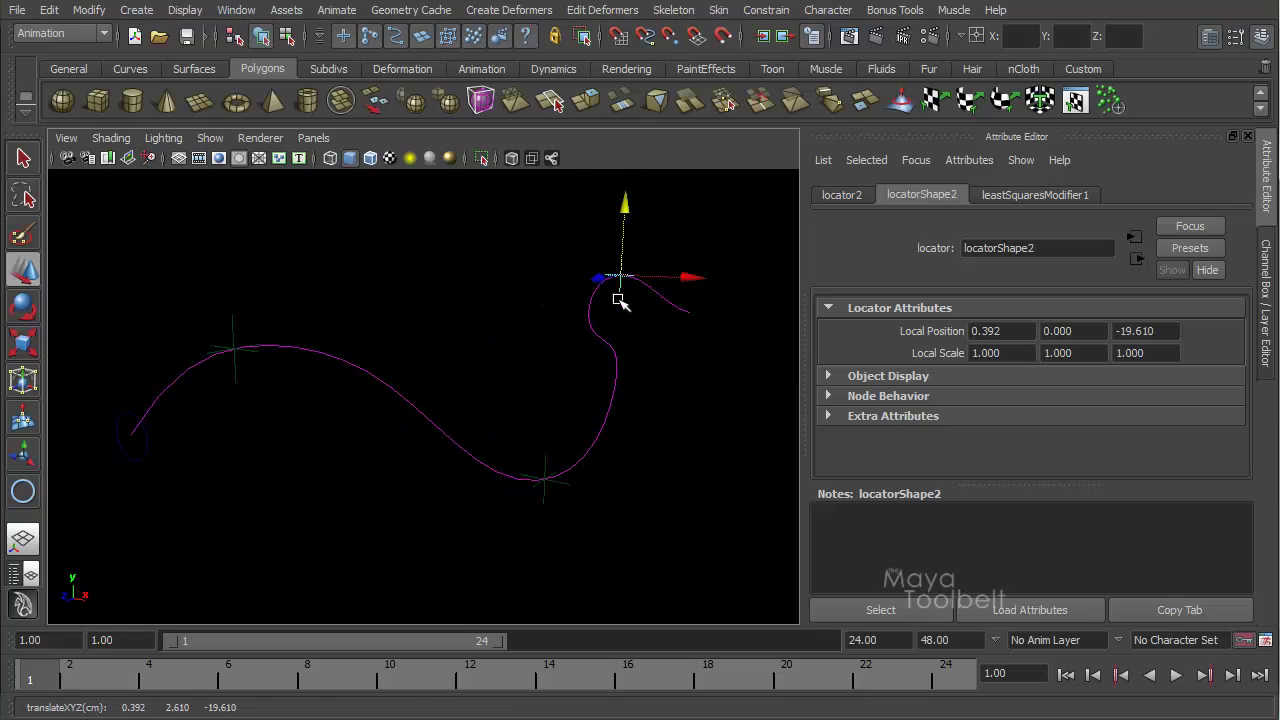
{"action": "key", "text": "ctrl+a"}
{"action": "left_click_drag", "start_coordinate": [554, 343], "coordinate": [663, 343], "text": "alt"}
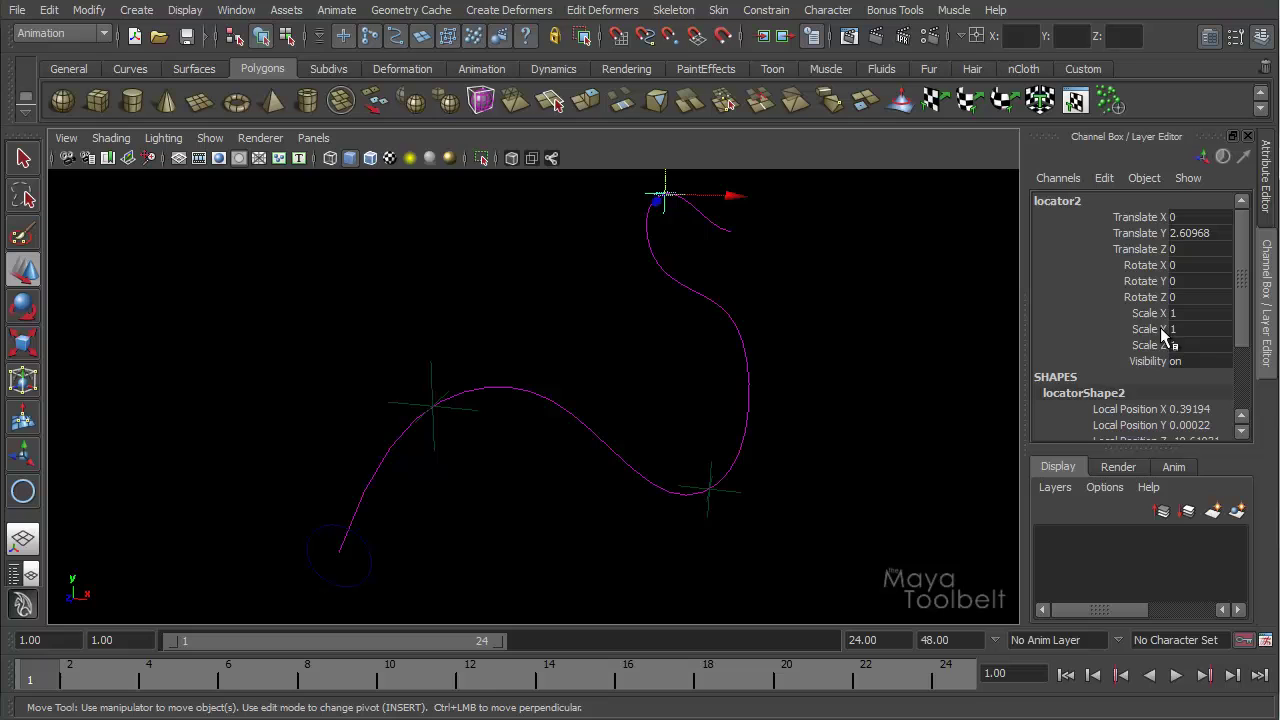
- Set and undo keys on the top locator, then select its Translate X, Y and Z channels
{"action": "left_click_drag", "start_coordinate": [927, 267], "coordinate": [885, 273], "text": "alt"}
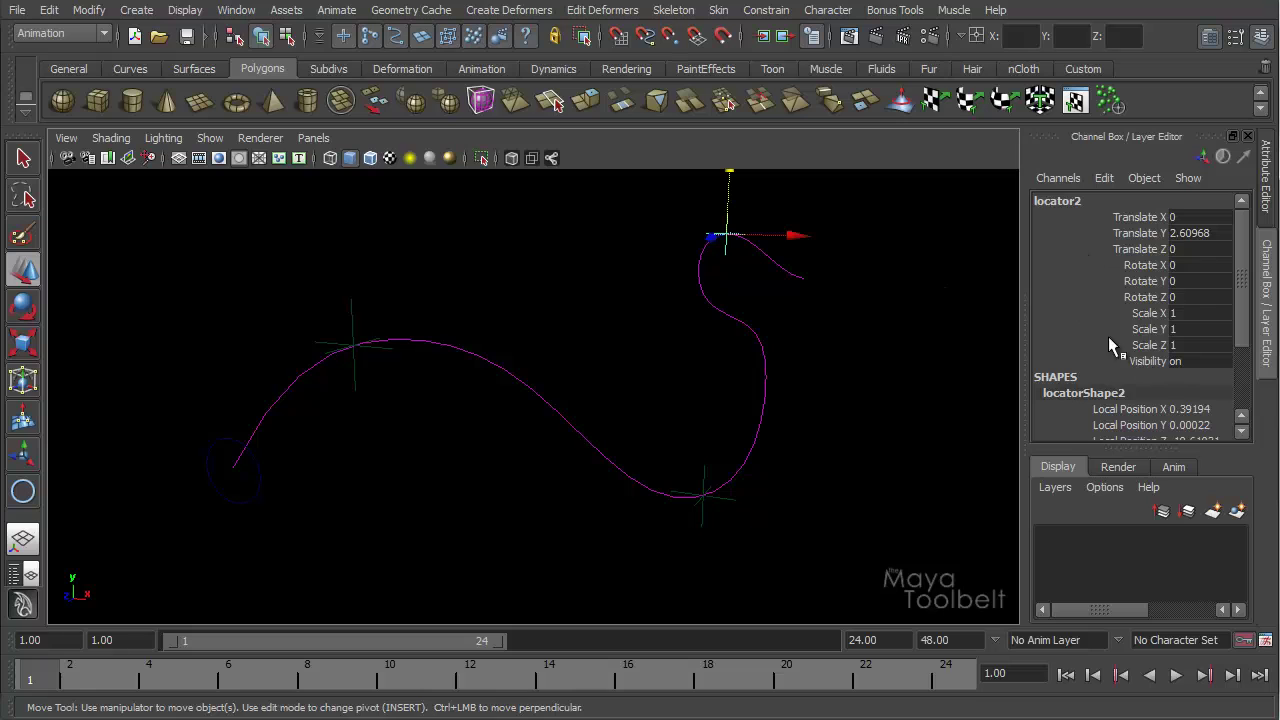
{"action": "left_click_drag", "start_coordinate": [880, 302], "coordinate": [817, 334], "text": "alt"}
{"action": "key", "text": "s"}
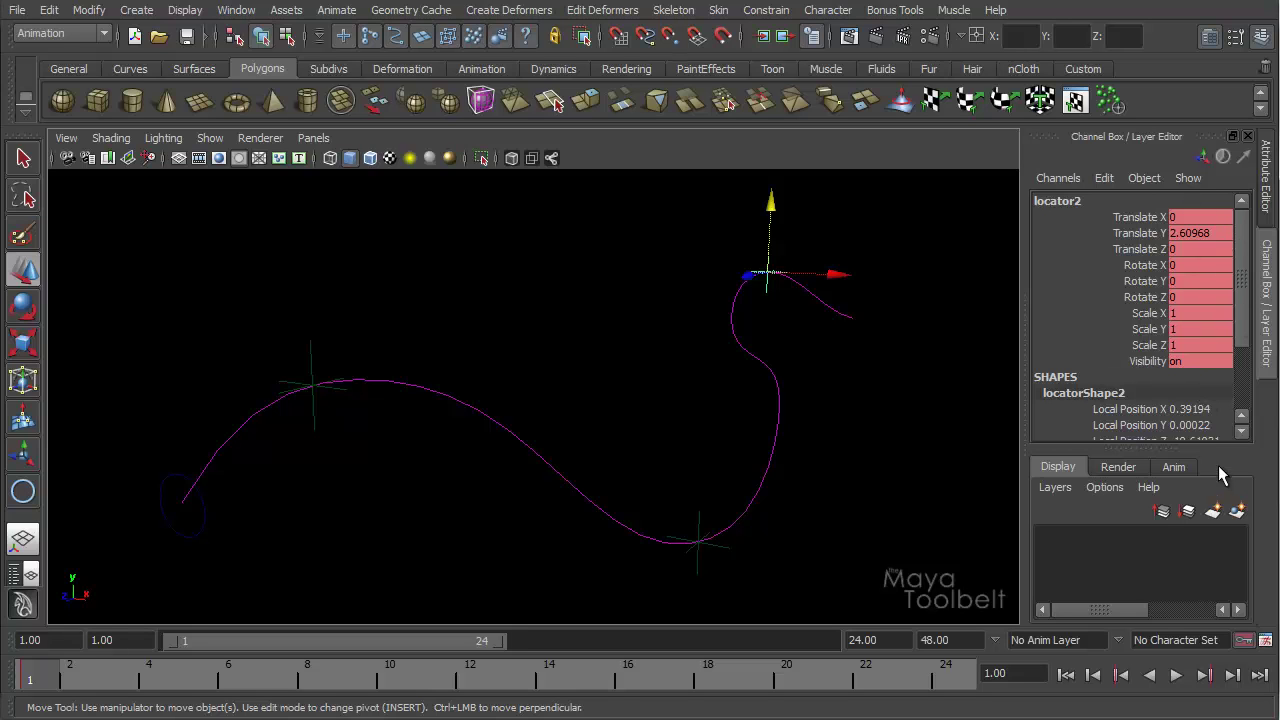
{"action": "key", "text": "ctrl+z"}
{"action": "left_click_drag", "start_coordinate": [731, 400], "coordinate": [1221, 255], "text": "alt"}
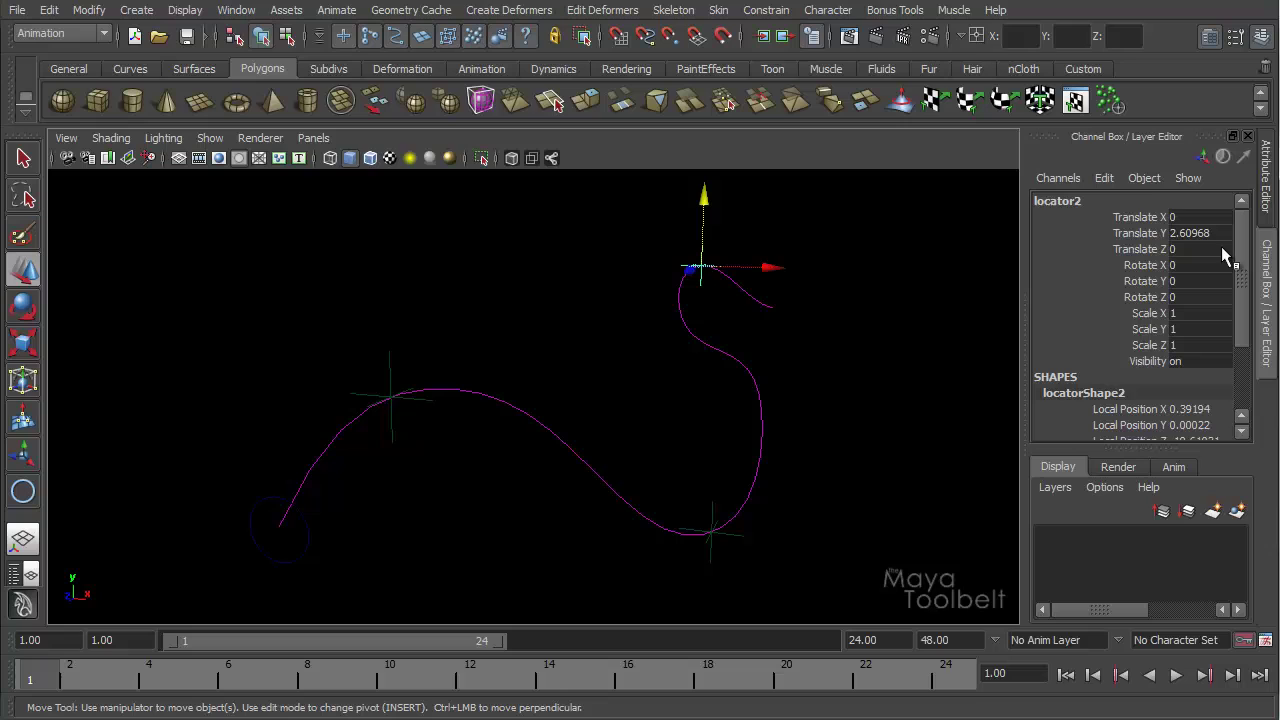
{"action": "left_click_drag", "start_coordinate": [1141, 218], "coordinate": [1145, 250]}
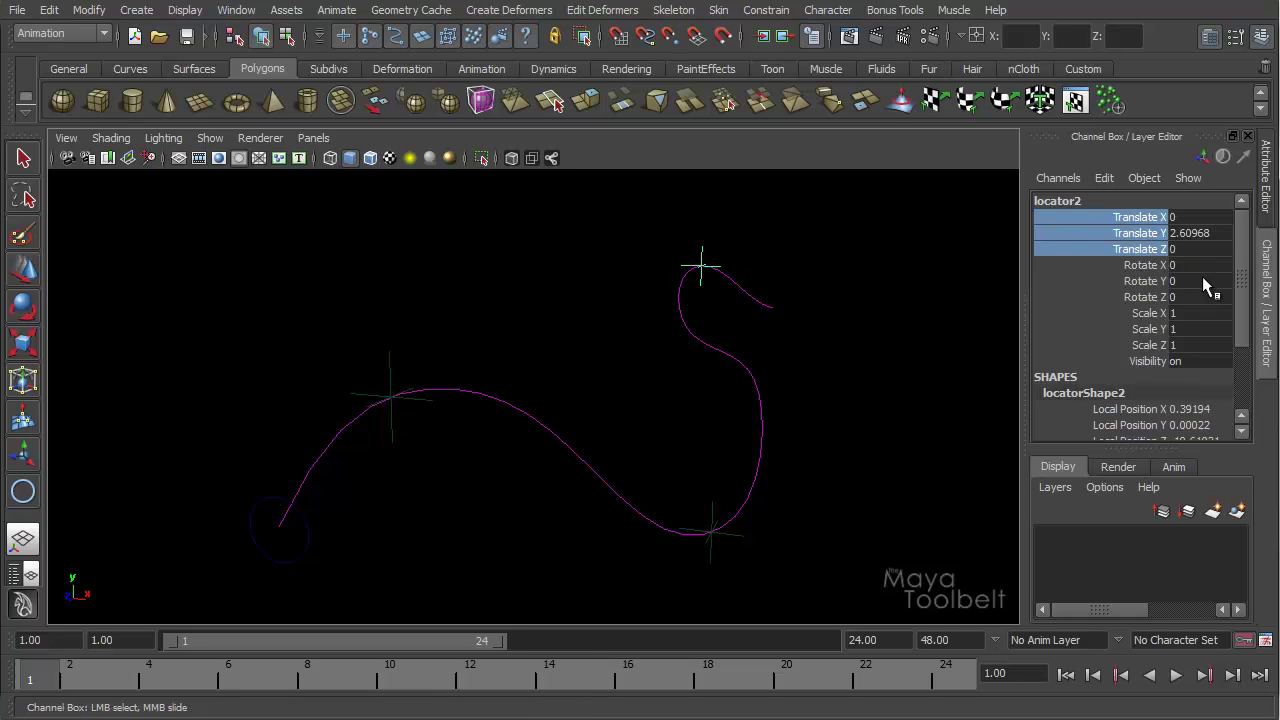
- Key the top locator's Translate X, Y and Z at frame 1
{"action": "right_click", "coordinate": [1143, 228]}
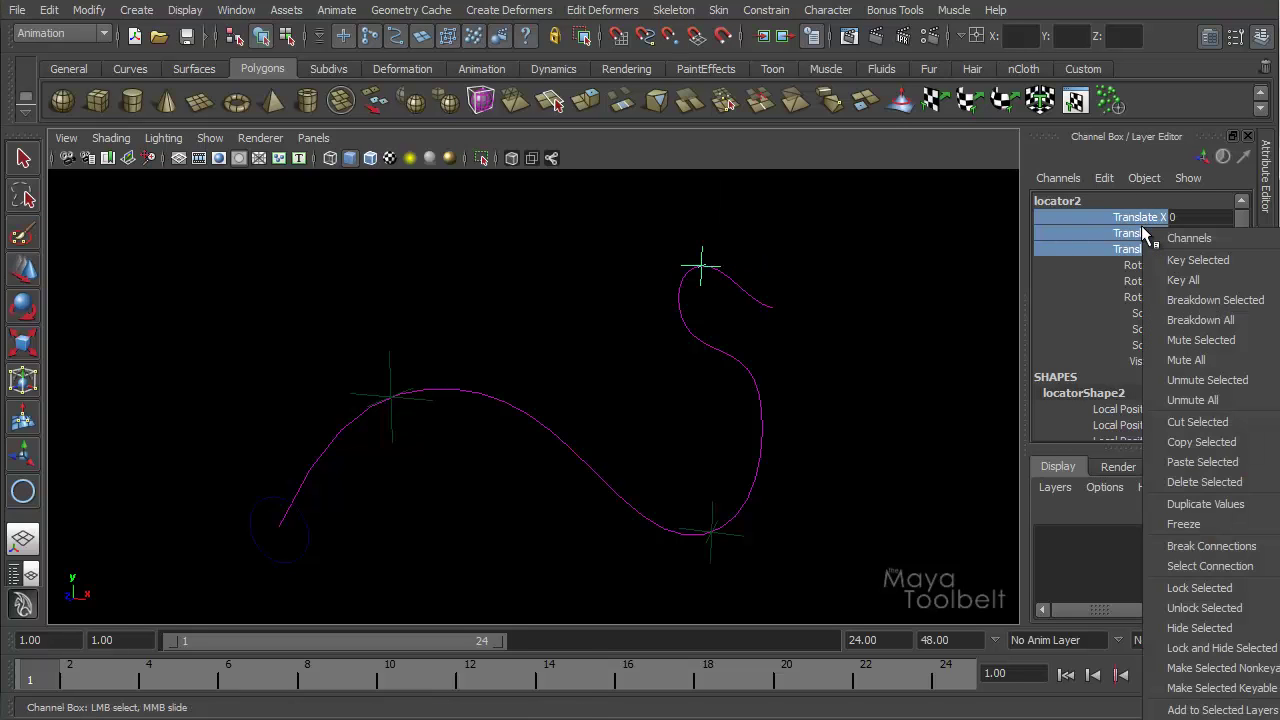
{"action": "left_click", "coordinate": [1186, 262]}
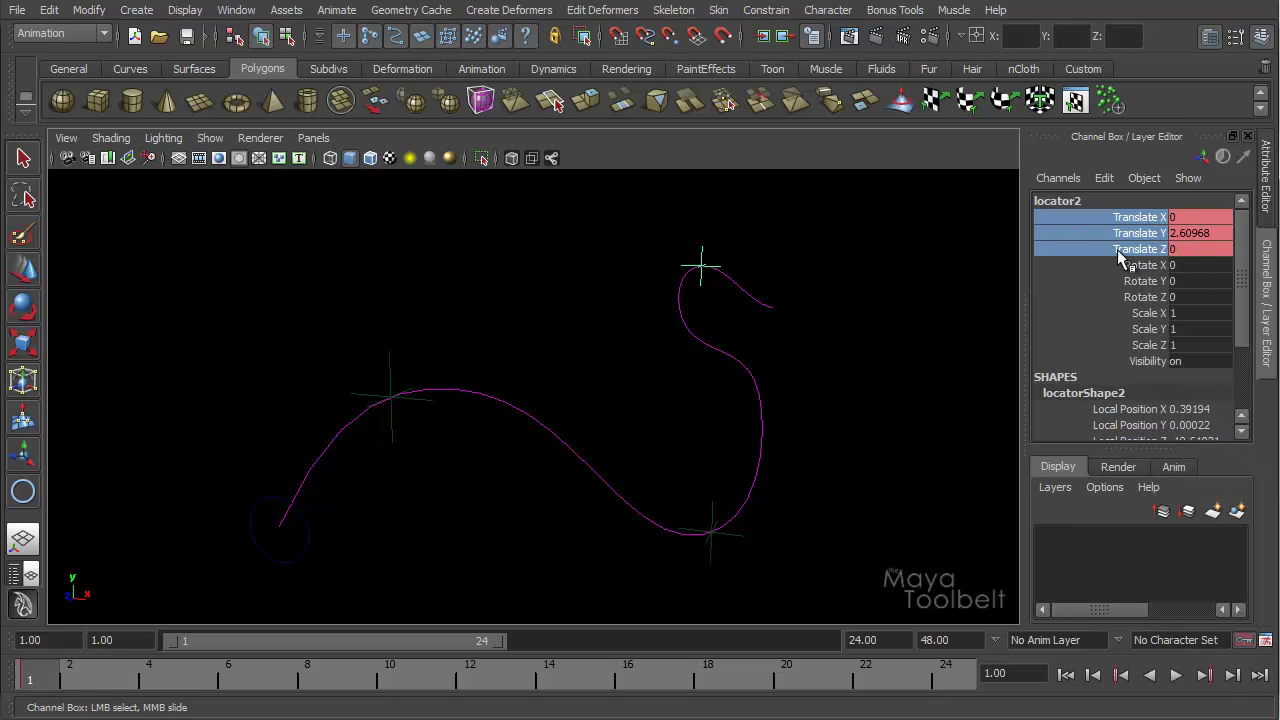
{"action": "left_click_drag", "start_coordinate": [872, 310], "coordinate": [849, 320], "text": "alt"}
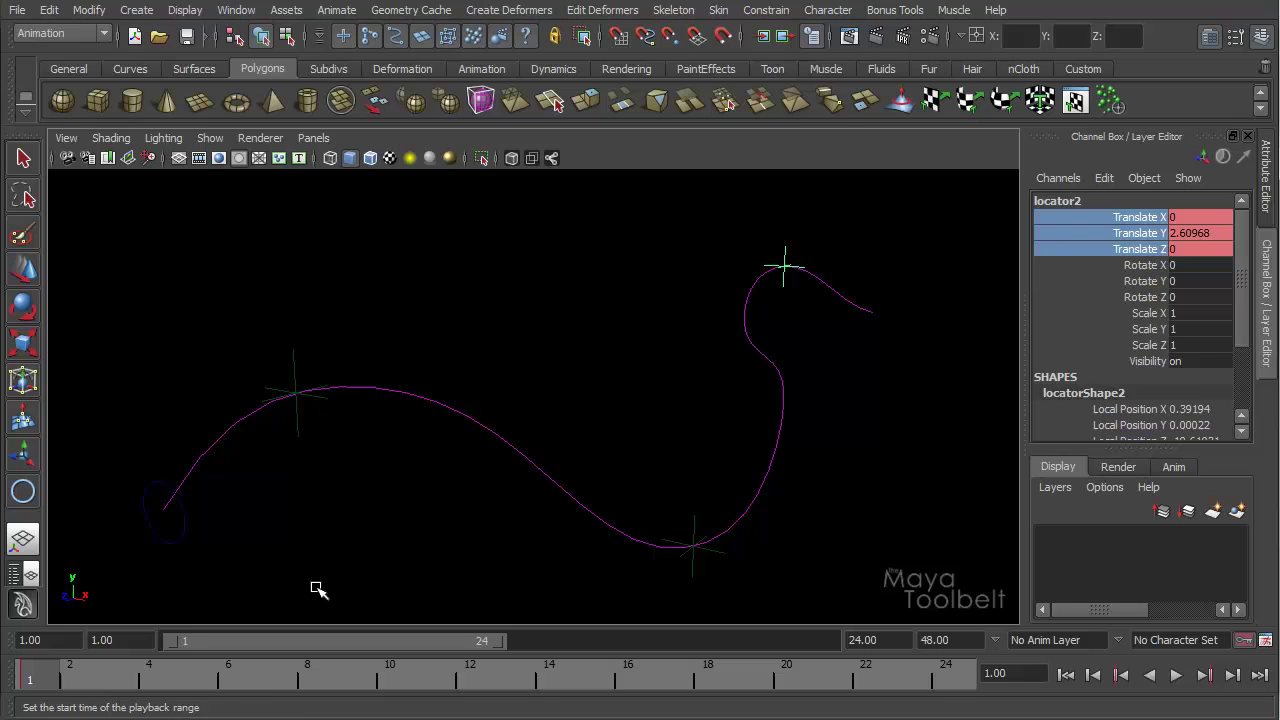
{"action": "key", "text": "w"}
{"action": "left_click_drag", "start_coordinate": [800, 422], "coordinate": [812, 392], "text": "alt"}
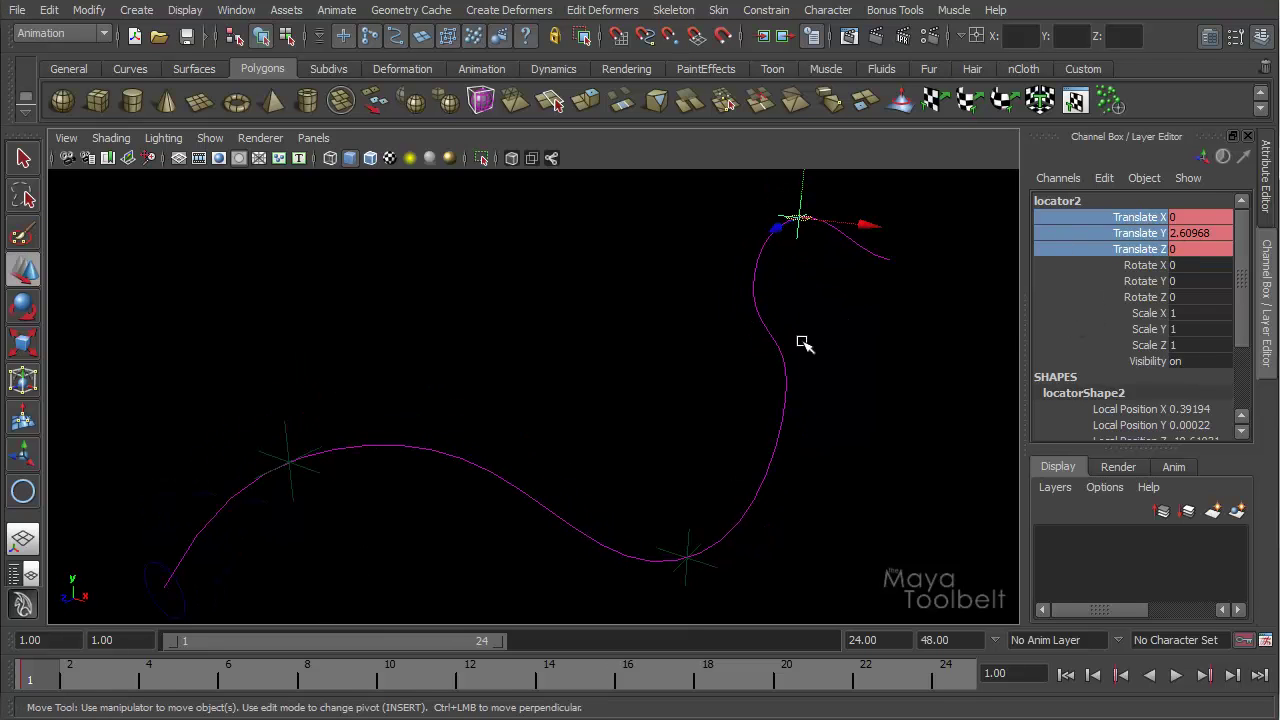
{"action": "left_click_drag", "start_coordinate": [803, 343], "coordinate": [500, 420], "text": "alt"}
- At frame 20, pull the top locator down to Translate Y -5.79314 and enable Auto Keyframe
{"action": "key", "text": "alt+v"}
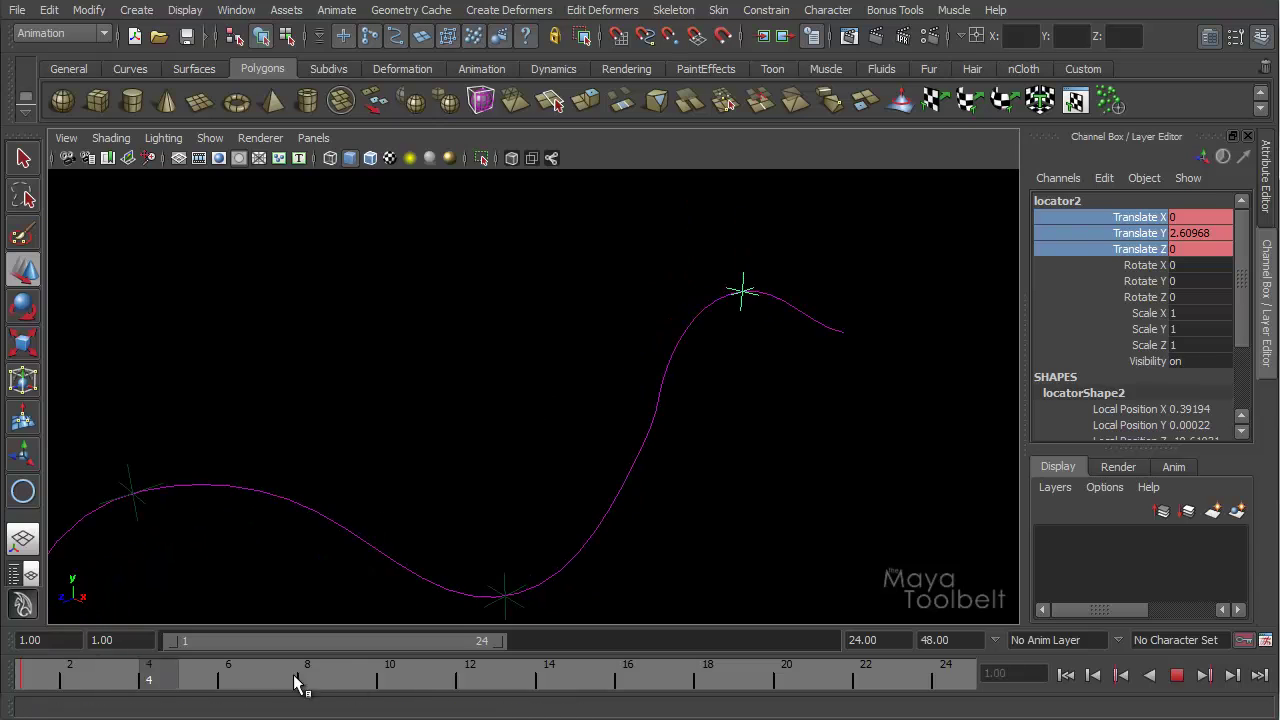
{"action": "key", "text": "alt+v"}
{"action": "left_click_drag", "start_coordinate": [749, 218], "coordinate": [734, 371]}
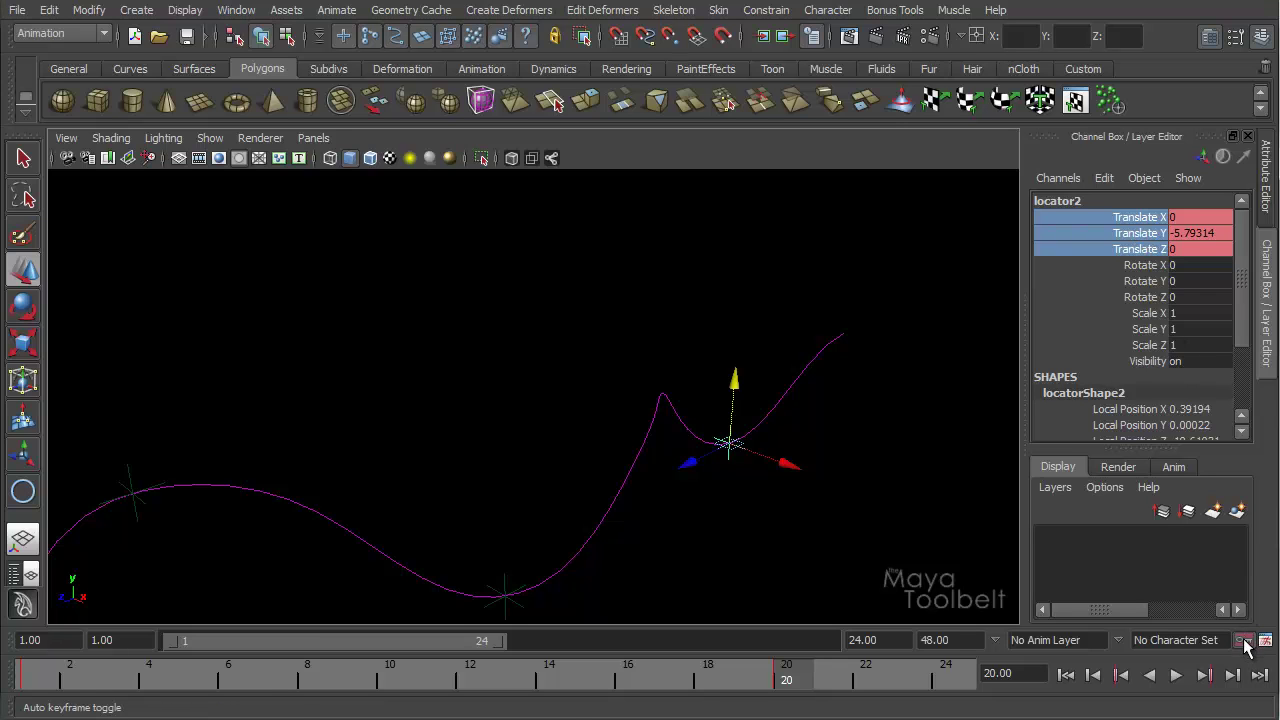
{"action": "left_click", "coordinate": [1243, 641]}
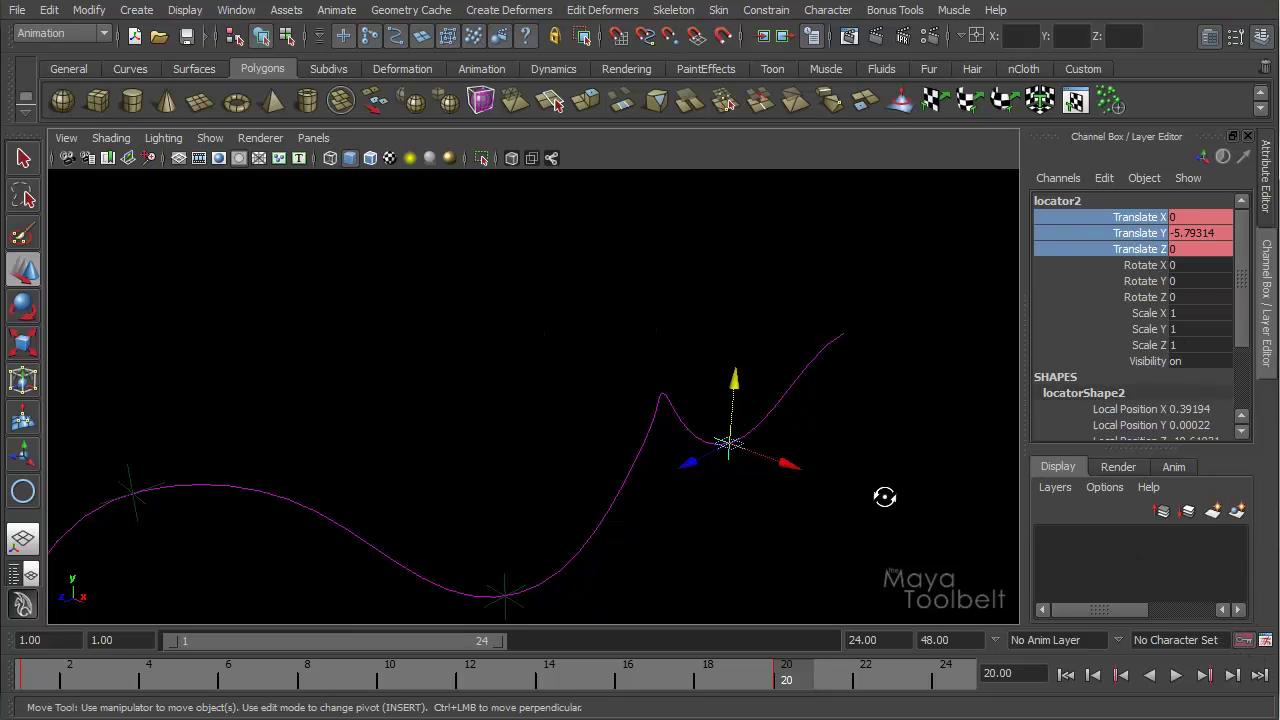
- Play back the animation to watch the curve deform into its hook
{"action": "left_click_drag", "start_coordinate": [886, 500], "coordinate": [823, 465], "text": "alt"}
{"action": "key", "text": "alt+v"}
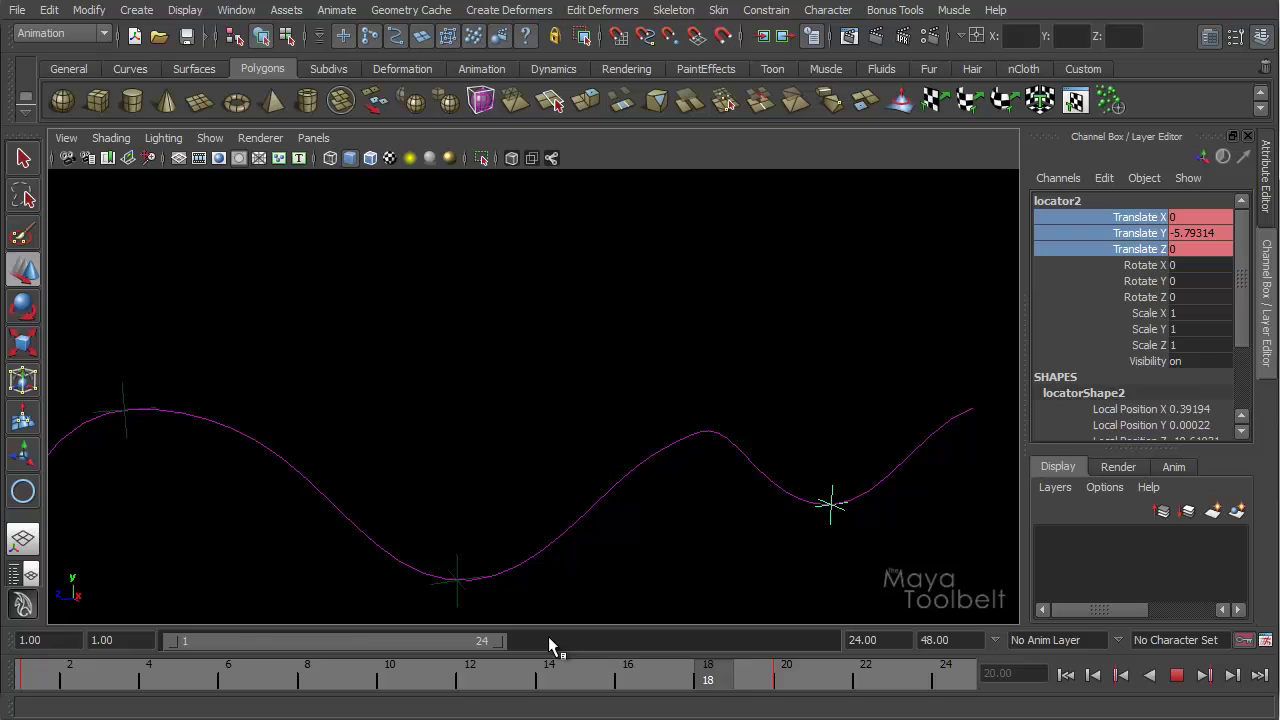
{"action": "key", "text": "alt+v"}
{"action": "key", "text": "w"}
{"action": "left_click_drag", "start_coordinate": [740, 494], "coordinate": [713, 690], "text": "alt"}
{"action": "key", "text": "alt+v"}
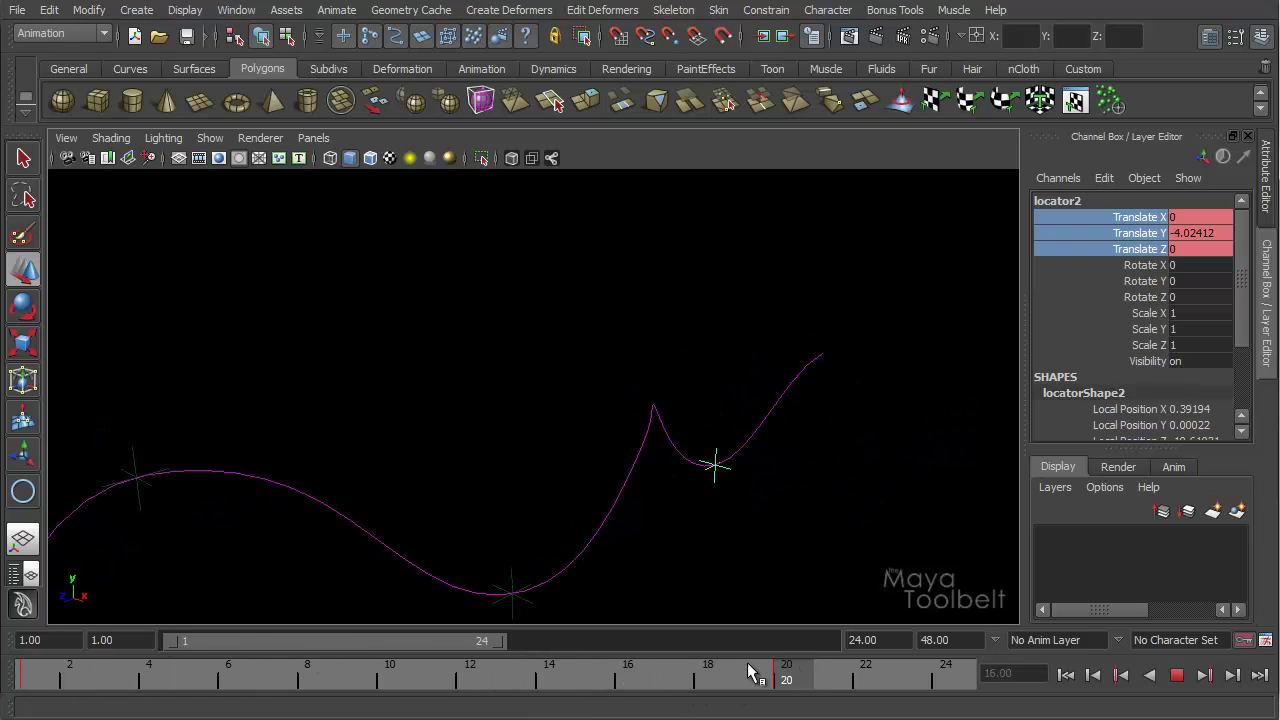
- Stop playback and select control vertices and edit points near the curve's end
{"action": "key", "text": "alt+v"}
{"action": "left_click_drag", "start_coordinate": [717, 477], "coordinate": [696, 378], "text": "alt"}
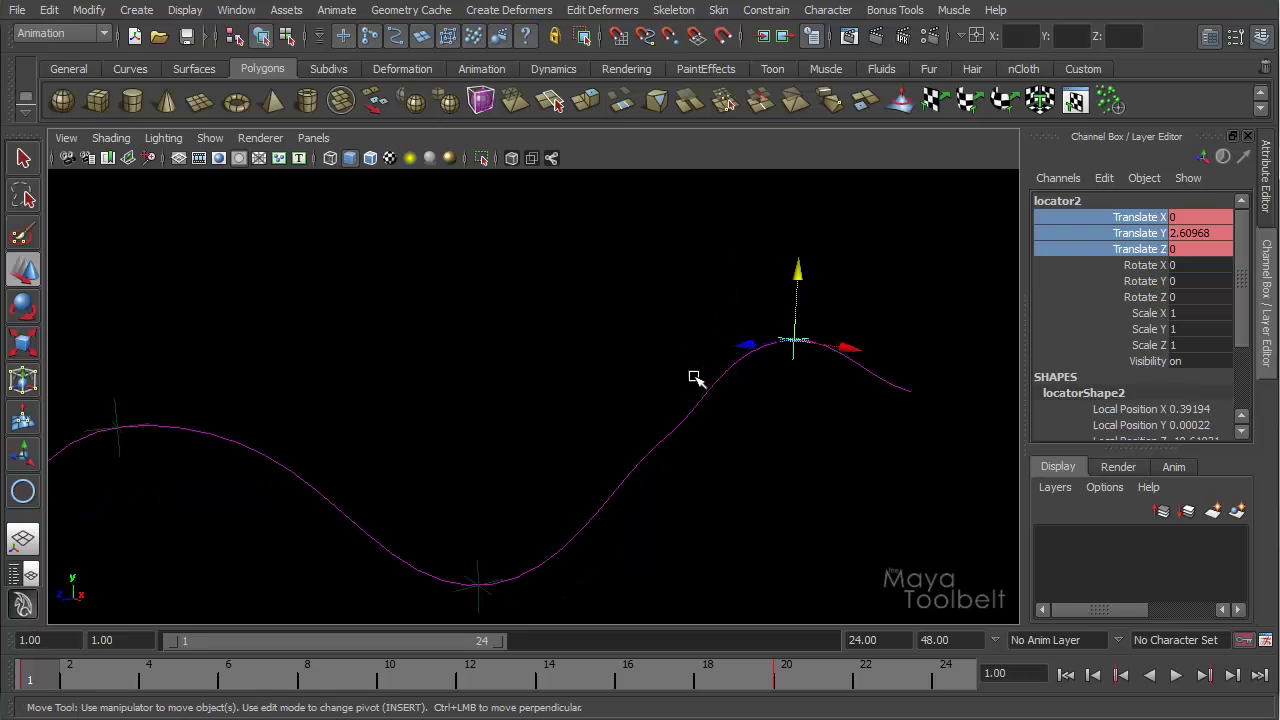
{"action": "right_click_drag", "start_coordinate": [712, 388], "coordinate": [662, 388]}
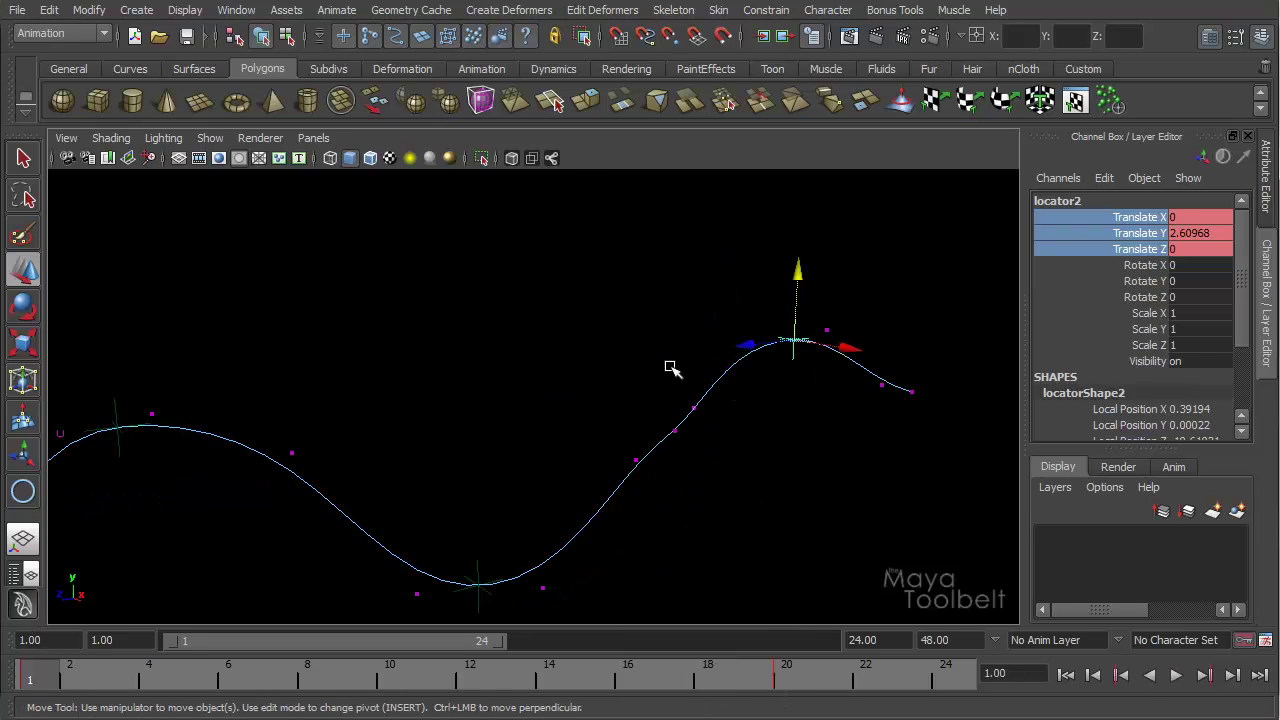
{"action": "left_click_drag", "start_coordinate": [670, 368], "coordinate": [803, 416]}
{"action": "right_click_drag", "start_coordinate": [714, 380], "coordinate": [694, 409]}
{"action": "left_click_drag", "start_coordinate": [650, 445], "coordinate": [787, 418]}
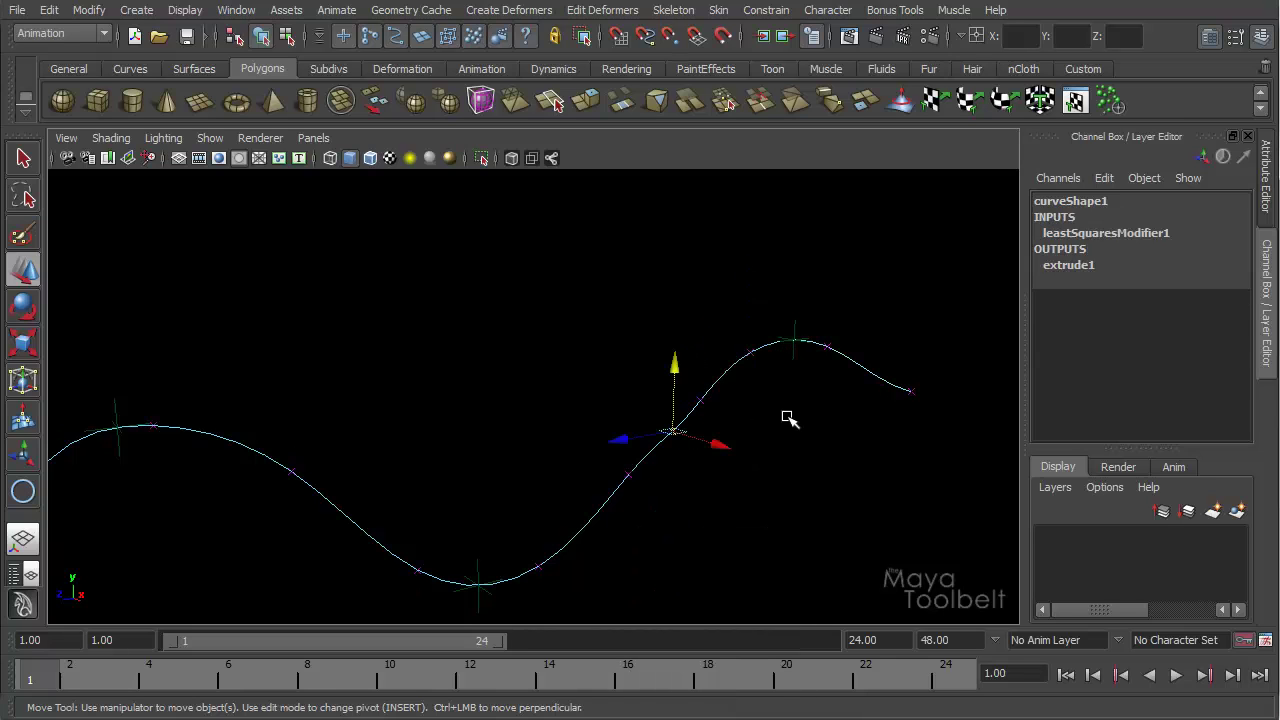
- Test reshaping the curve with the top and middle locators, undoing each move
{"action": "left_click", "coordinate": [792, 331]}
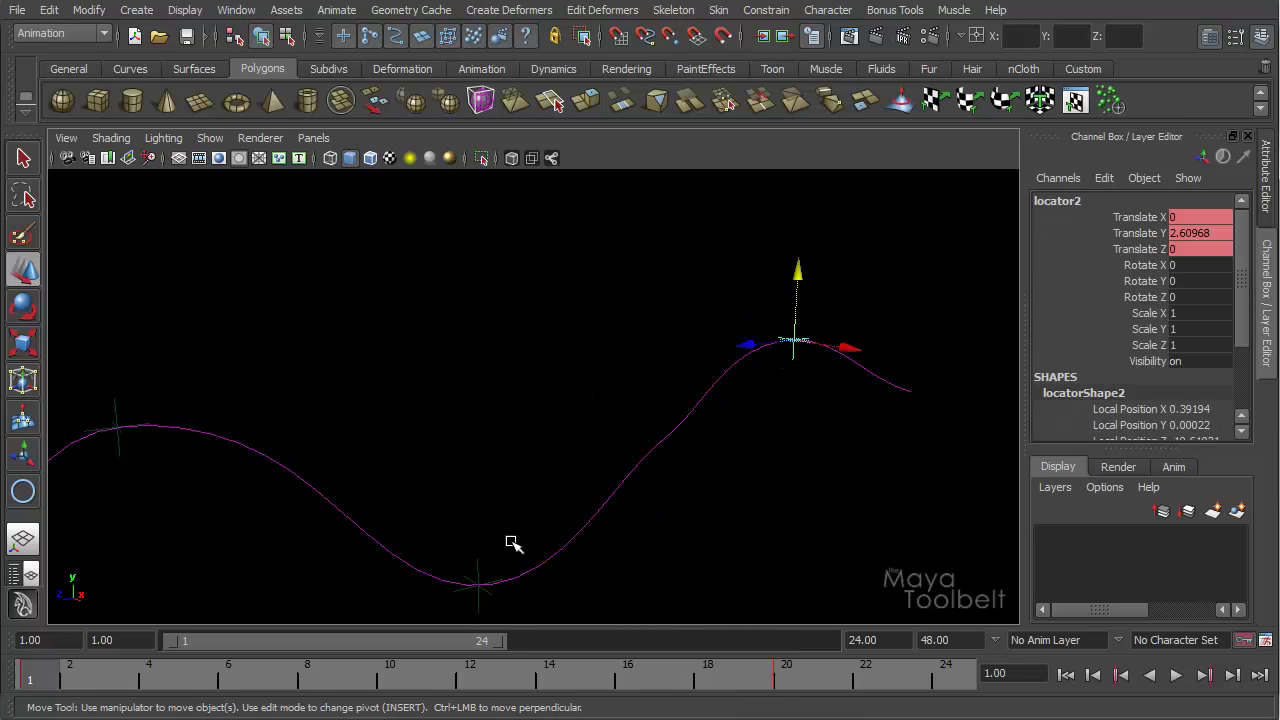
{"action": "left_click_drag", "start_coordinate": [714, 434], "coordinate": [753, 383], "text": "alt"}
{"action": "left_click_drag", "start_coordinate": [683, 245], "coordinate": [714, 186]}
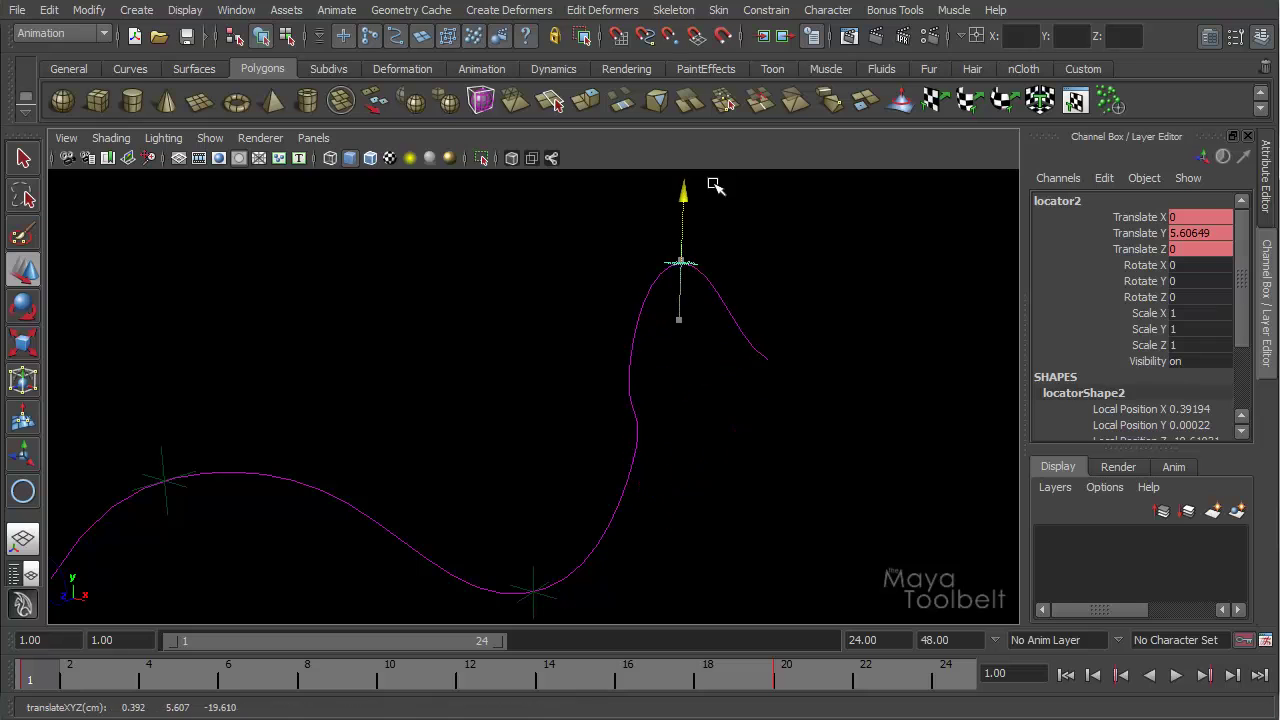
{"action": "key", "text": "ctrl+z"}
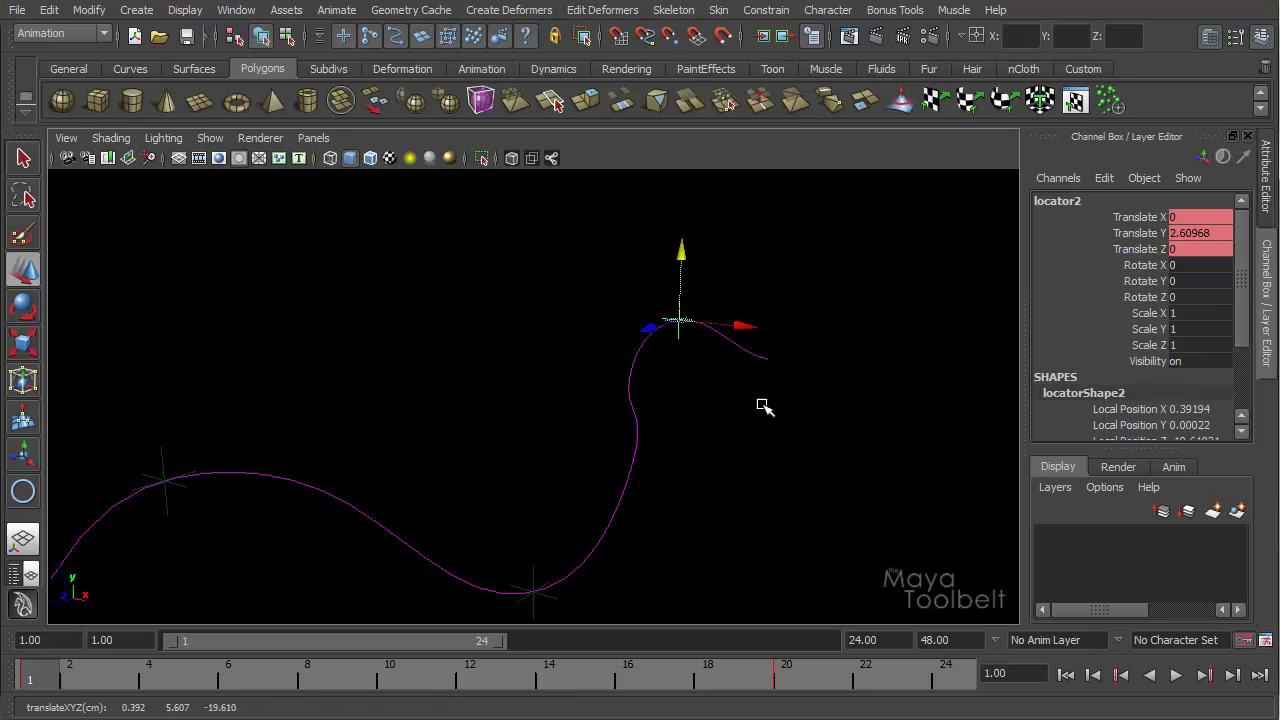
{"action": "left_click_drag", "start_coordinate": [763, 405], "coordinate": [571, 429], "text": "alt"}
{"action": "left_click", "coordinate": [567, 489]}
{"action": "key", "text": "ctrl+z"}
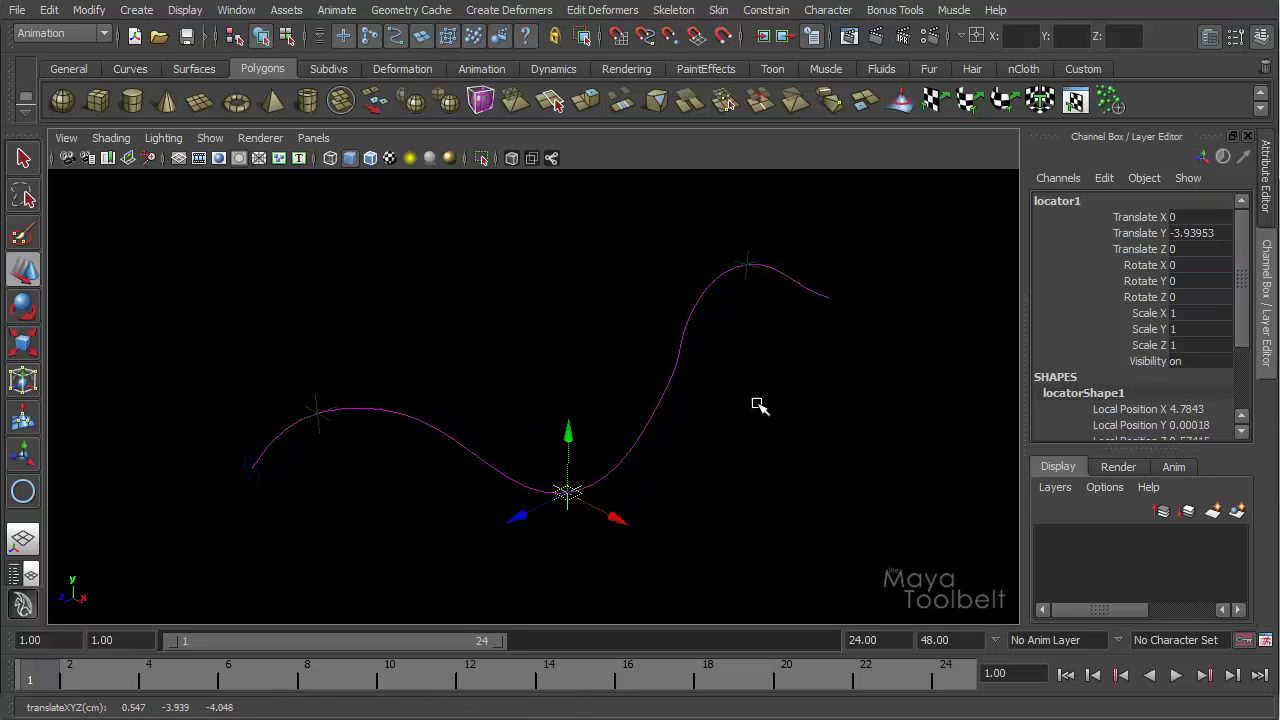
{"action": "left_click_drag", "start_coordinate": [757, 404], "coordinate": [643, 347], "text": "alt"}
- Select curve1 and display its control vertices
{"action": "left_click", "coordinate": [675, 330]}
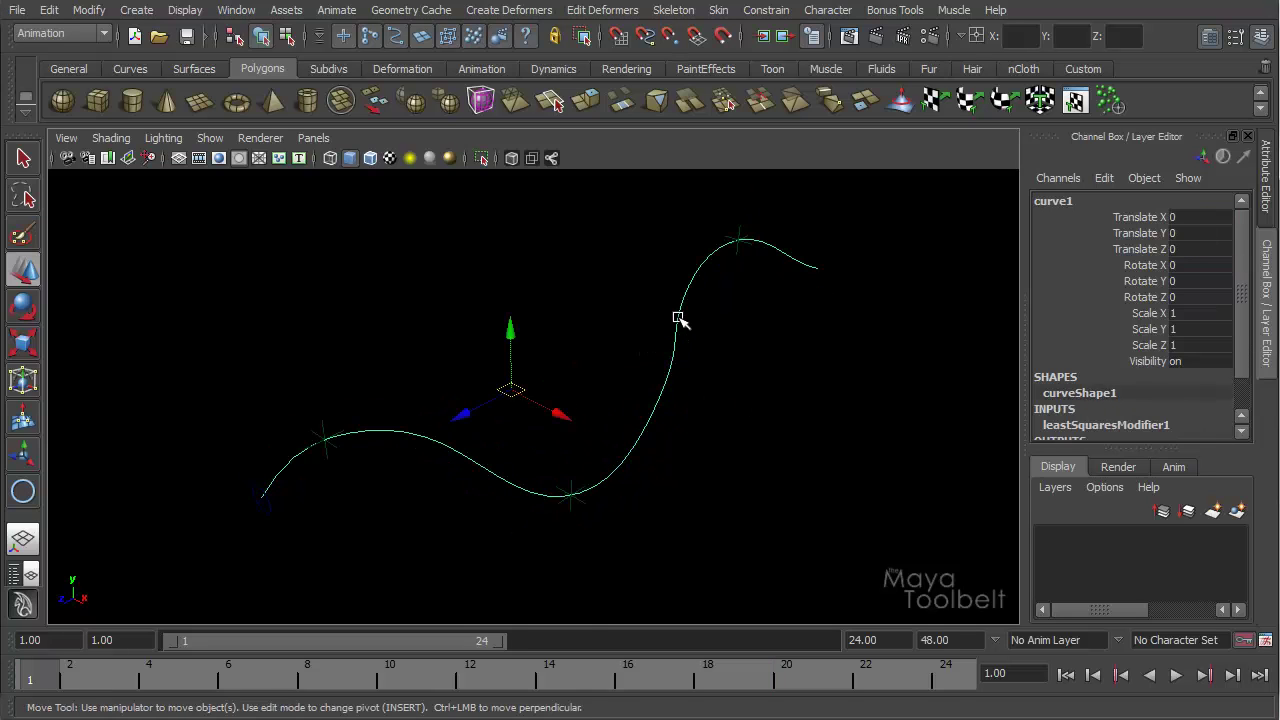
{"action": "right_click_drag", "start_coordinate": [677, 318], "coordinate": [675, 310]}
{"action": "left_click_drag", "start_coordinate": [683, 310], "coordinate": [711, 357], "text": "alt"}
{"action": "right_click_drag", "start_coordinate": [674, 318], "coordinate": [597, 314]}
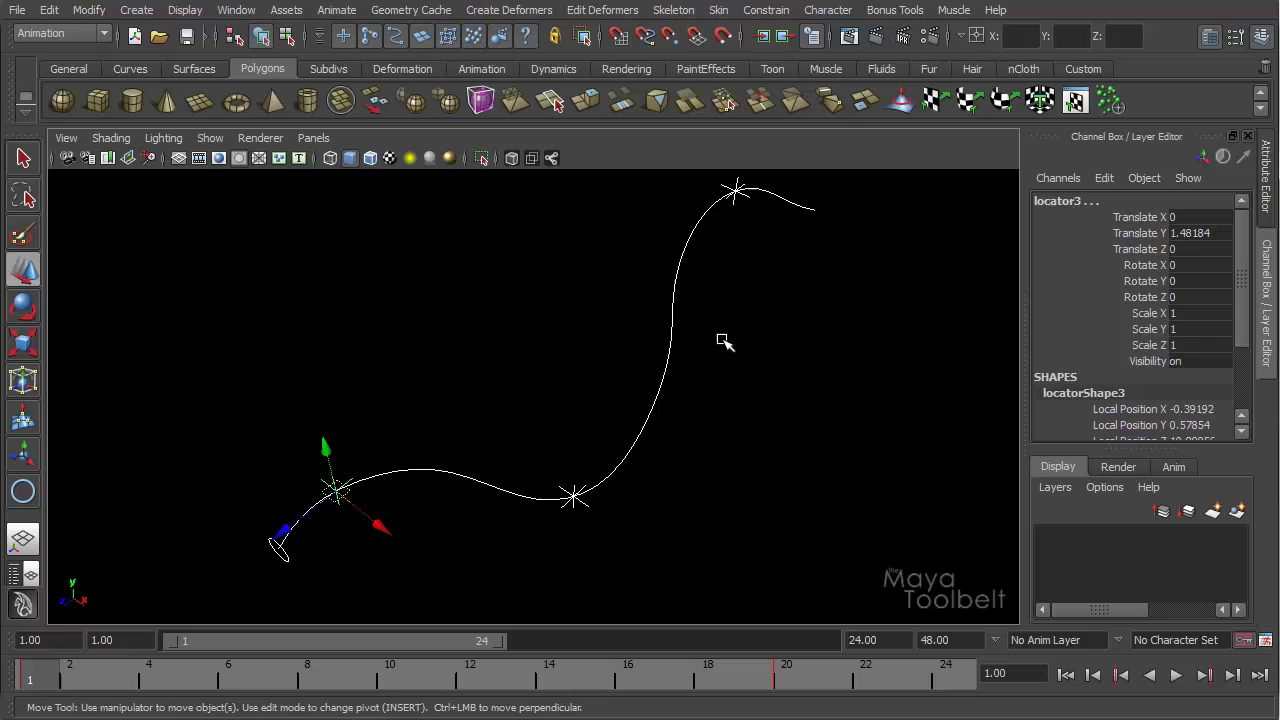
{"action": "left_click_drag", "start_coordinate": [743, 417], "coordinate": [545, 405], "text": "alt"}
- Select locator3 and switch the viewport background from black to a grey gradient
{"action": "left_click", "coordinate": [545, 405]}
{"action": "left_click", "coordinate": [300, 370]}
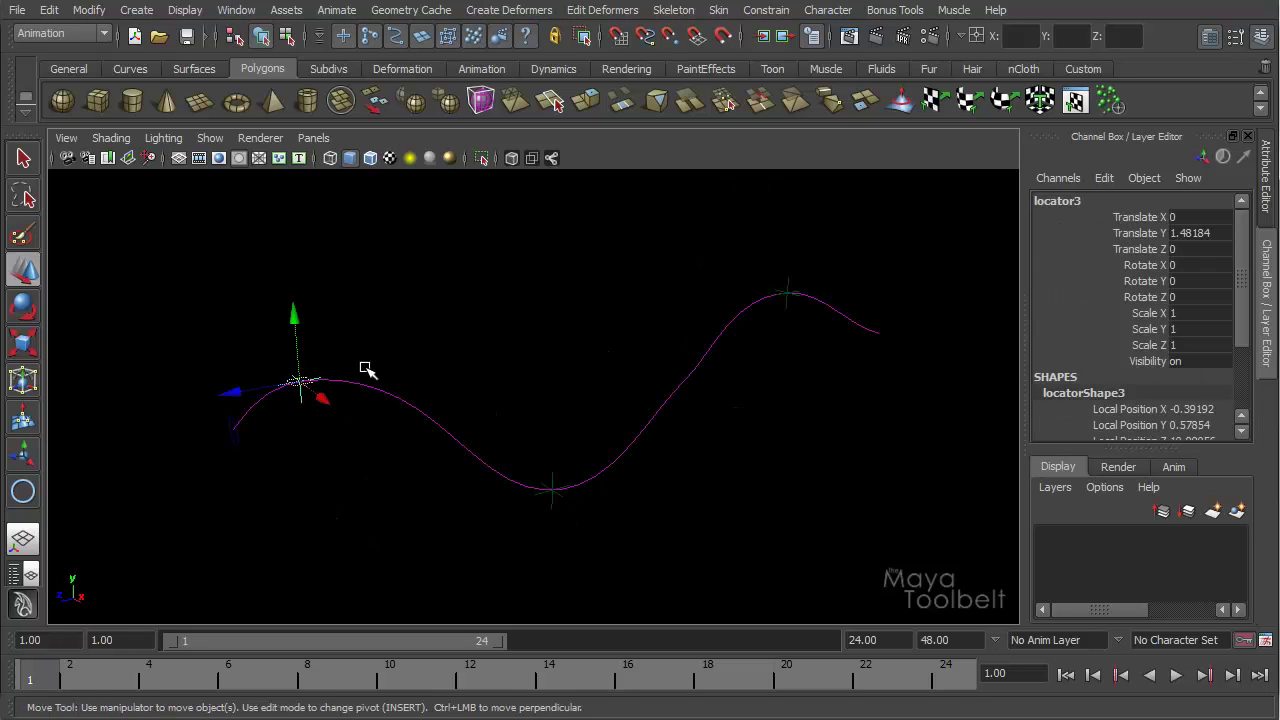
{"action": "left_click_drag", "start_coordinate": [366, 366], "coordinate": [529, 363], "text": "alt"}
{"action": "key", "text": "alt+b"}
{"action": "key", "text": "alt+b"}
{"action": "key", "text": "alt+b"}
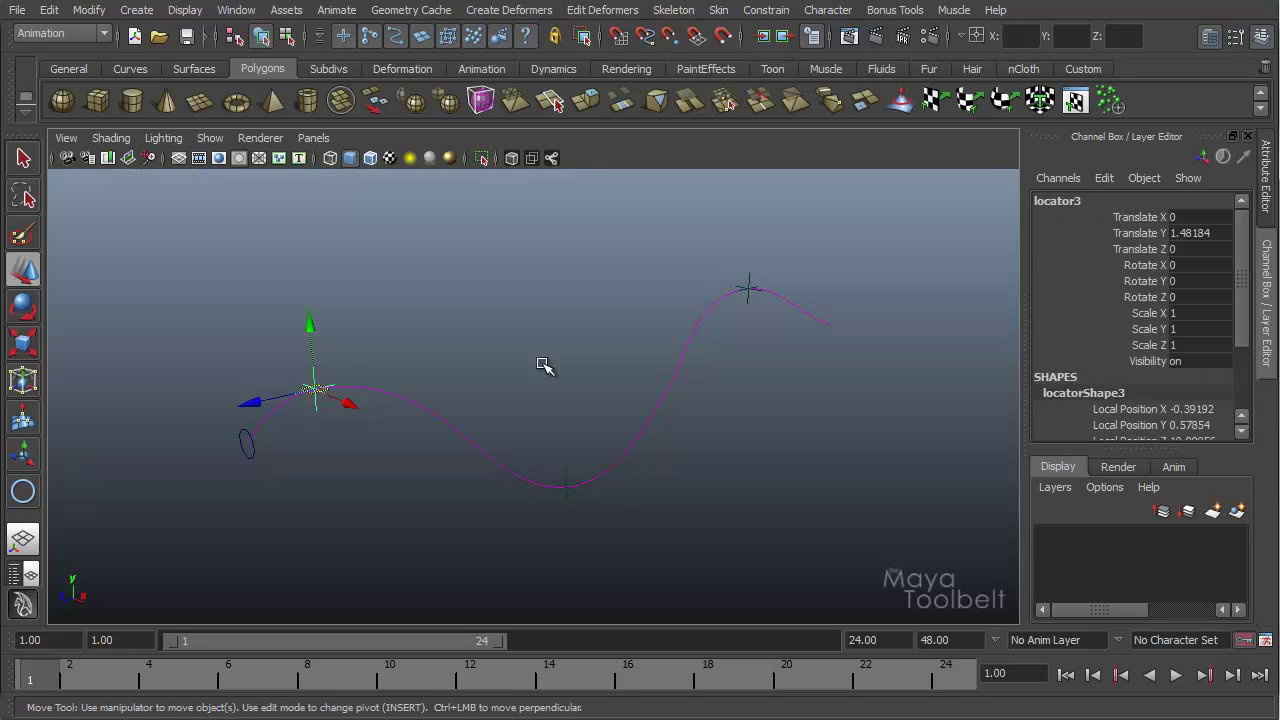
{"action": "left_click_drag", "start_coordinate": [649, 343], "coordinate": [630, 346], "text": "alt"}
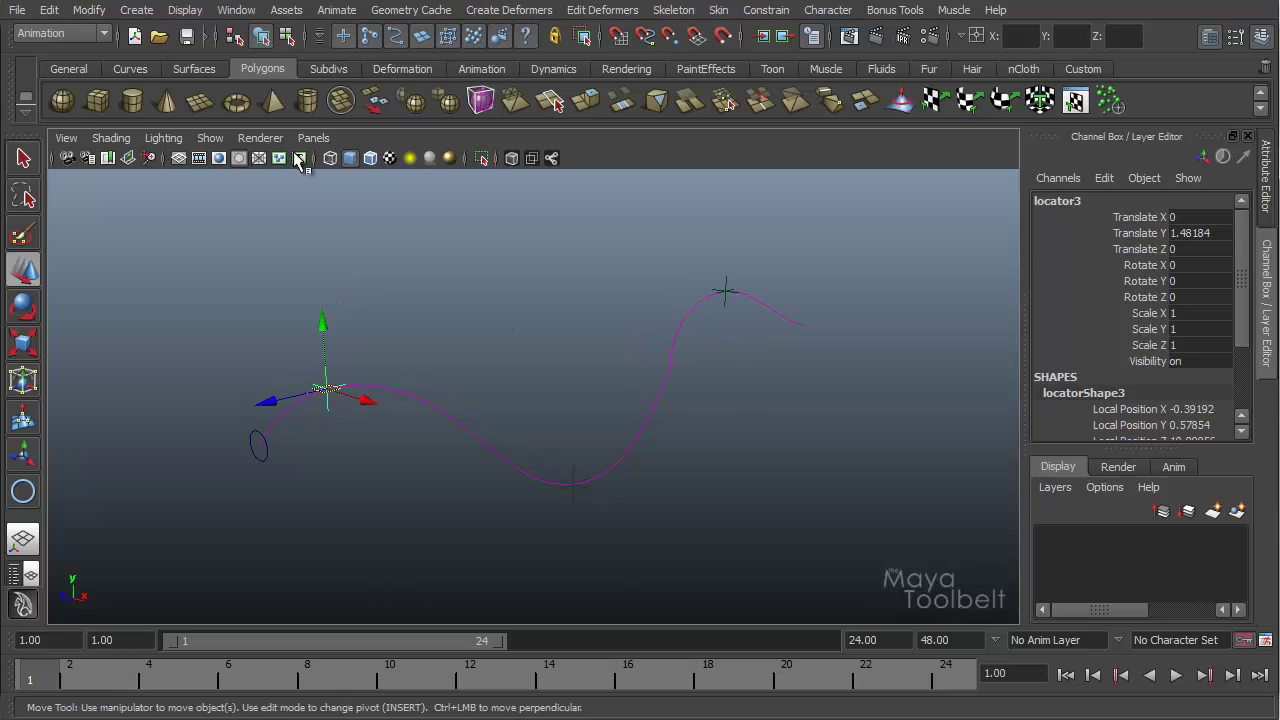
- Hide NURBS curves so only the tube shows, then play and stop the animation
{"action": "left_click", "coordinate": [210, 138]}
{"action": "left_click", "coordinate": [263, 228]}
{"action": "left_click_drag", "start_coordinate": [572, 296], "coordinate": [705, 330], "text": "alt"}
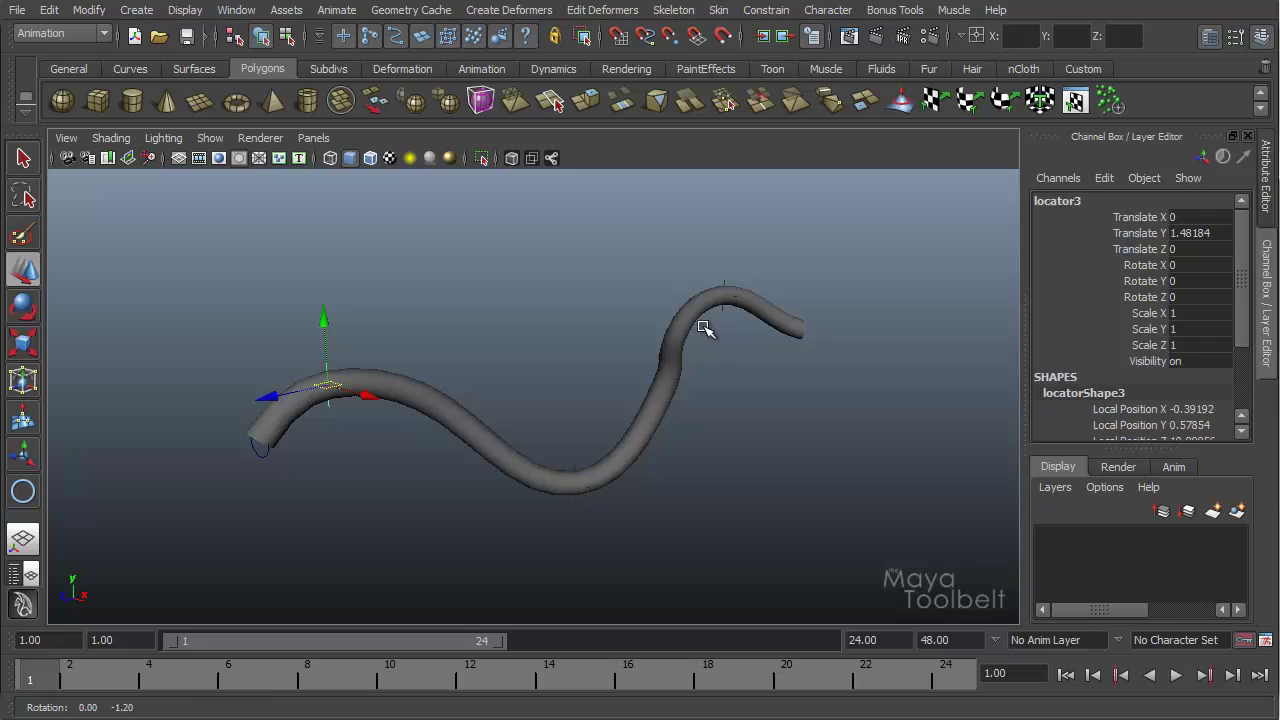
{"action": "key", "text": "alt+v"}
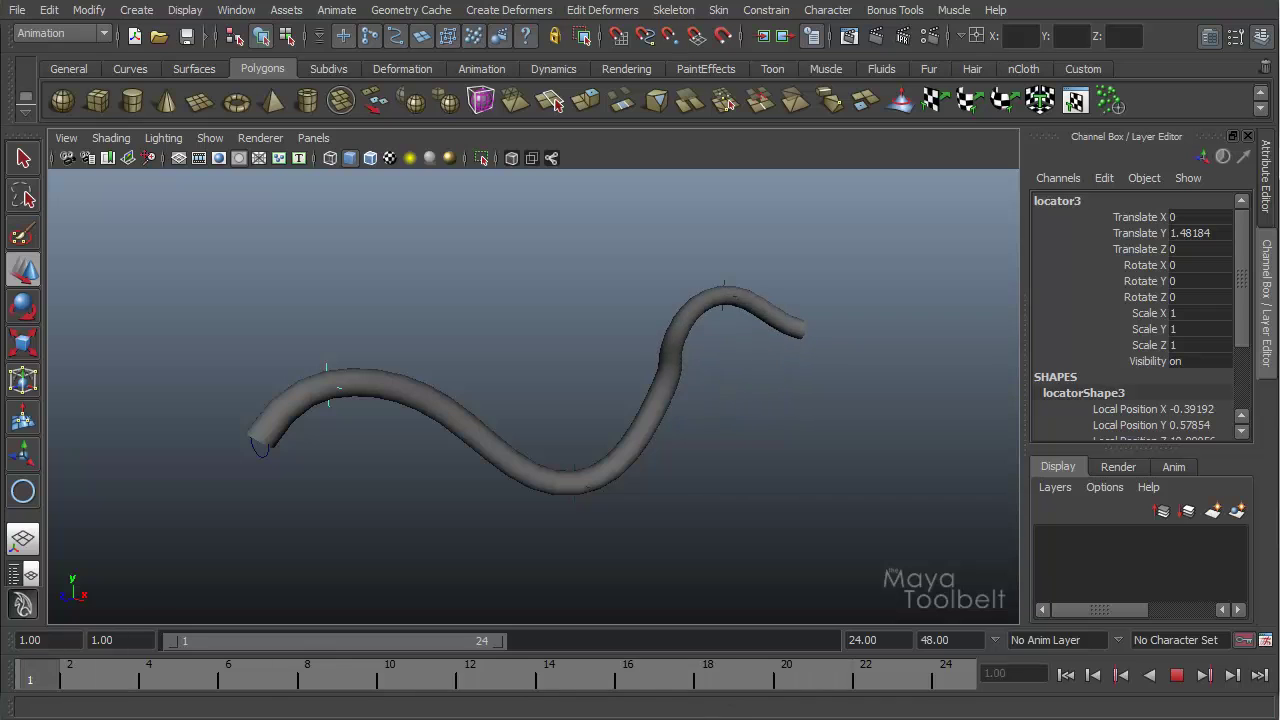
{"action": "key", "text": "alt+v"}
{"action": "left_click_drag", "start_coordinate": [600, 540], "coordinate": [612, 412], "text": "alt"}
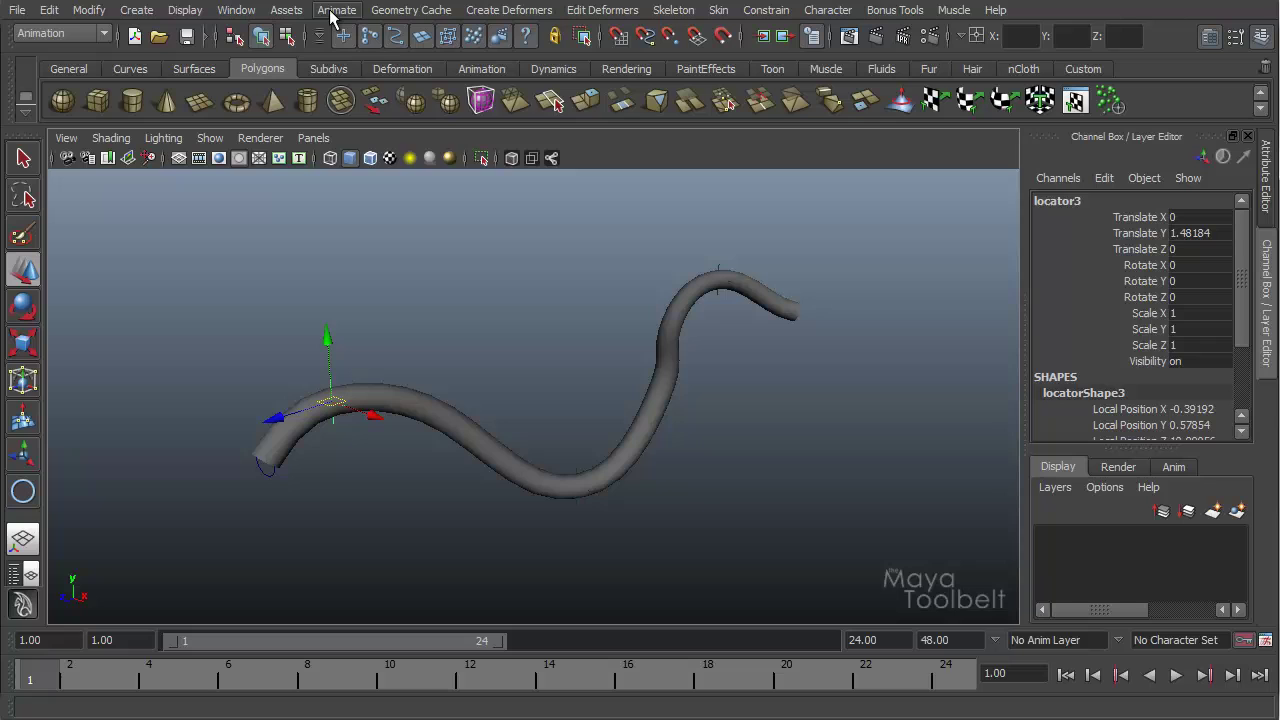
- Reset the Point On Curve options to defaults, weight 1.0000, and close the dialog
{"action": "left_click", "coordinate": [490, 10]}
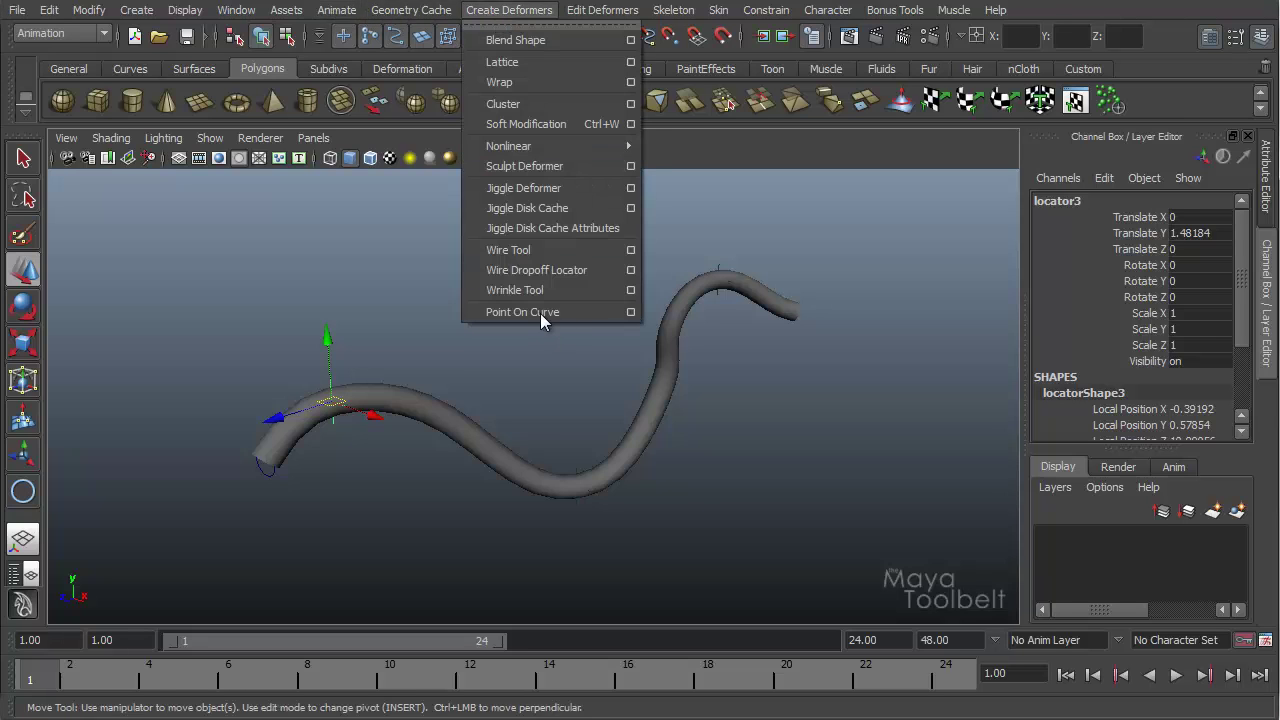
{"action": "left_click", "coordinate": [630, 312]}
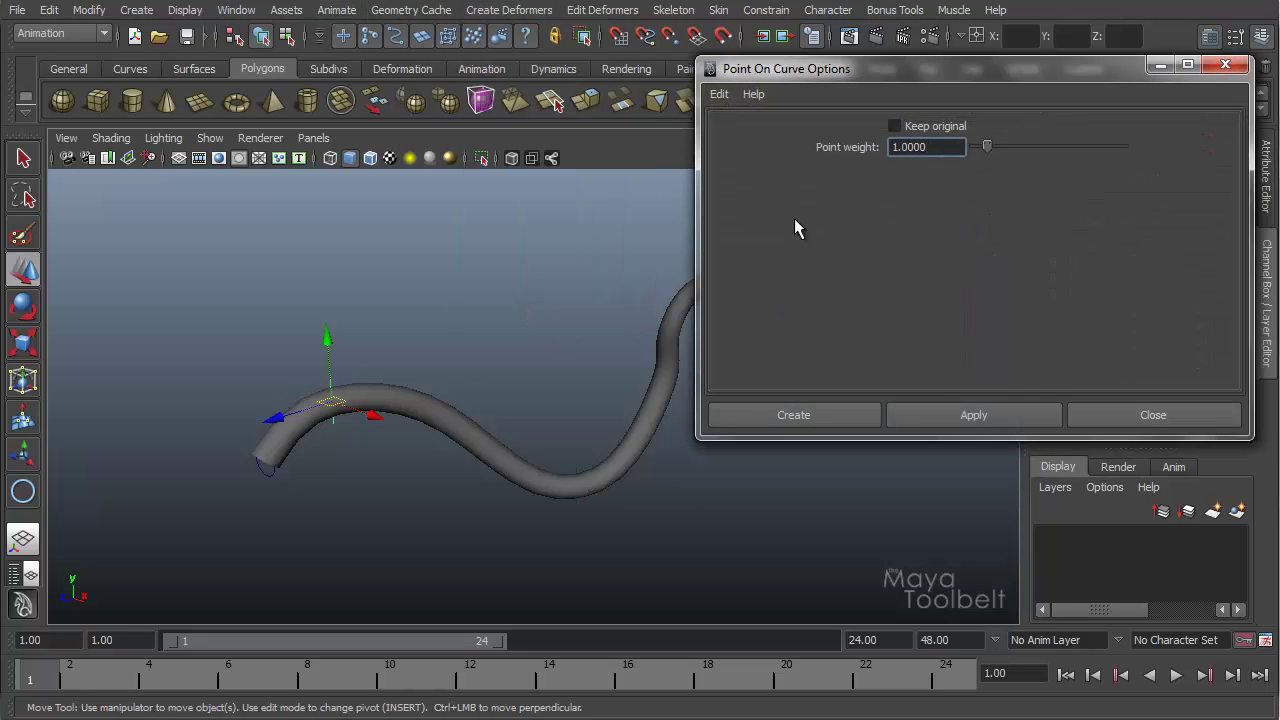
{"action": "left_click", "coordinate": [724, 95]}
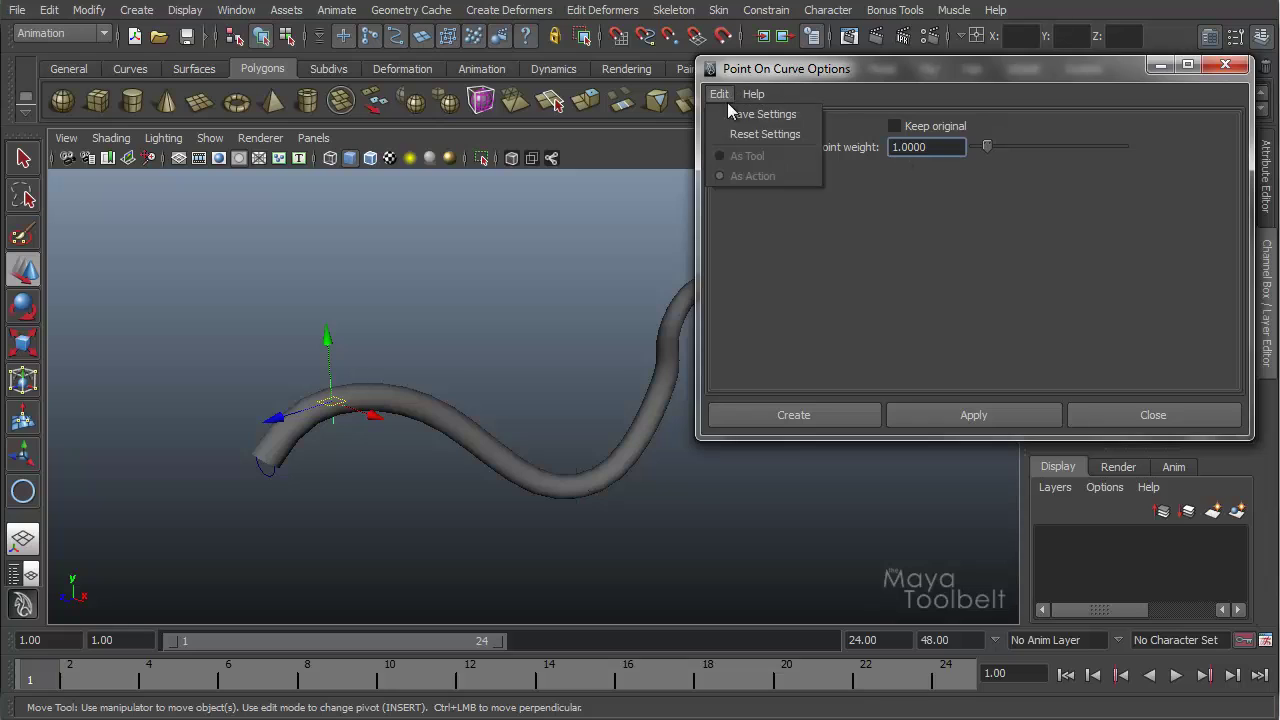
{"action": "left_click", "coordinate": [728, 134]}
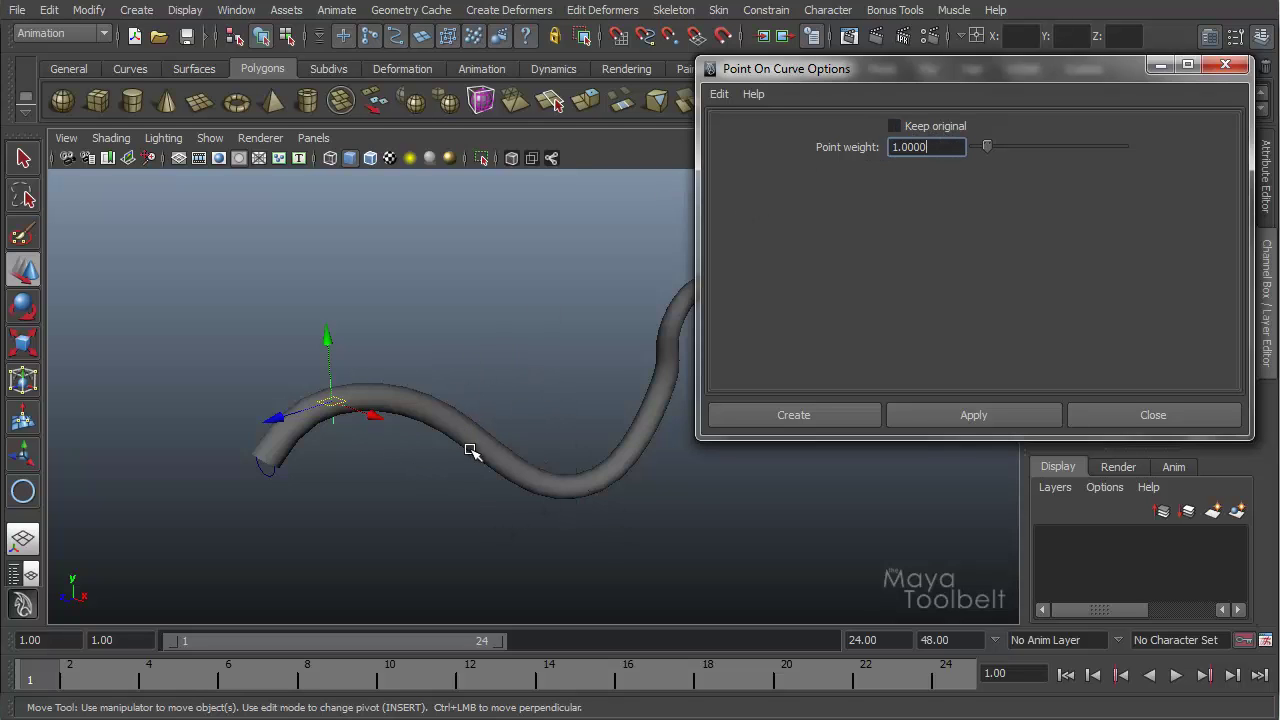
{"action": "left_click", "coordinate": [765, 414]}
{"action": "left_click_drag", "start_coordinate": [760, 410], "coordinate": [803, 405], "text": "alt"}
- Show leastSquaresModifier1's point constraints (U 0.349, 0.859, 0.074, 0.535) and enlarge the attribute list
{"action": "key", "text": "ctrl+a"}
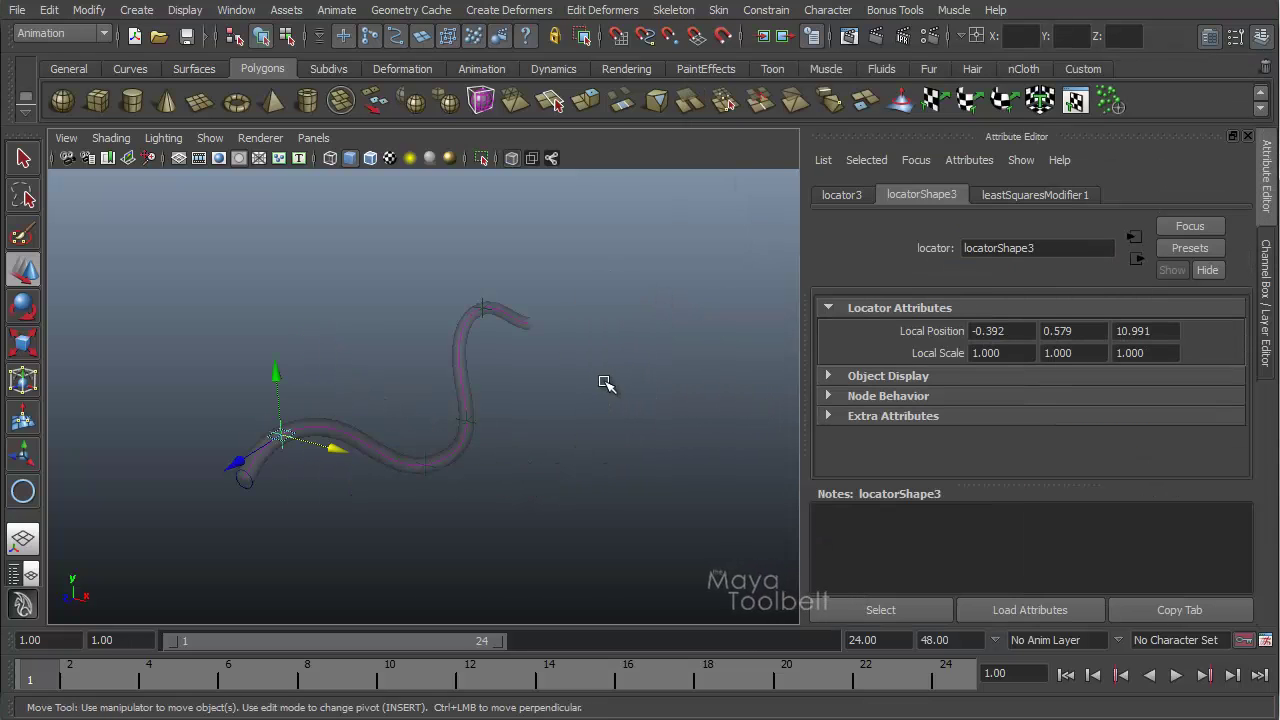
{"action": "left_click", "coordinate": [1026, 197]}
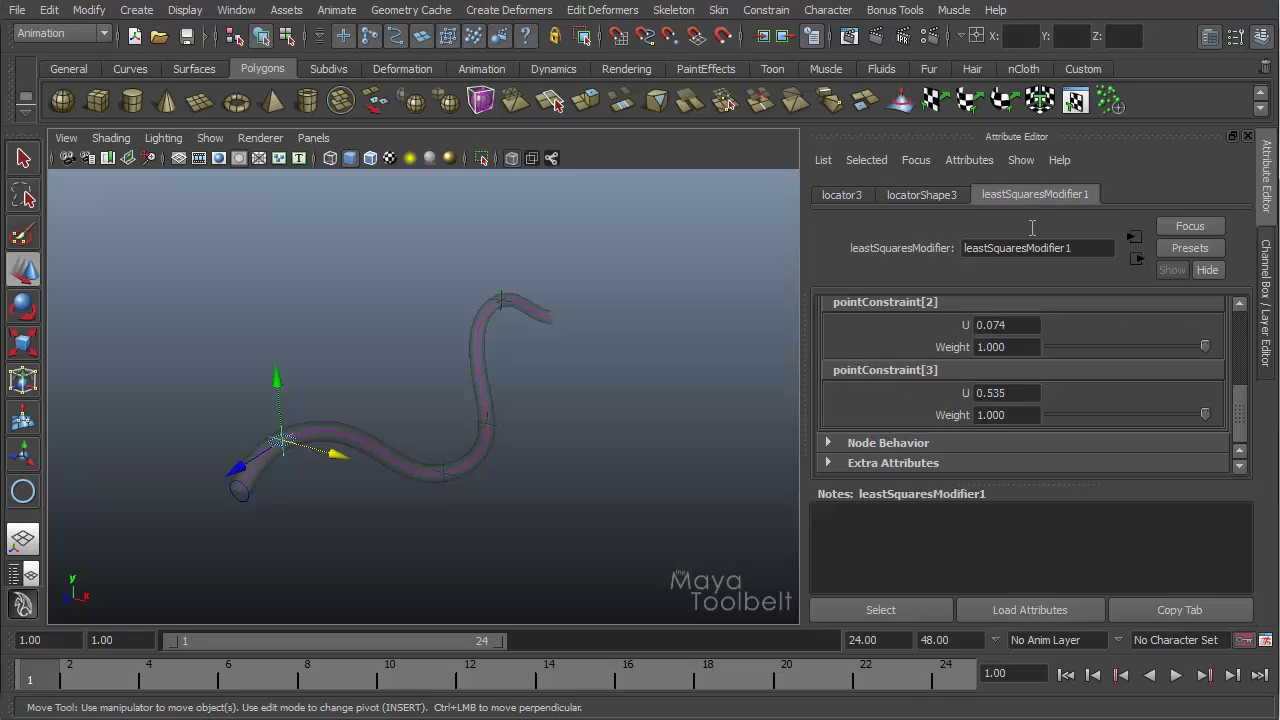
{"action": "left_click_drag", "start_coordinate": [1244, 404], "coordinate": [1135, 335]}
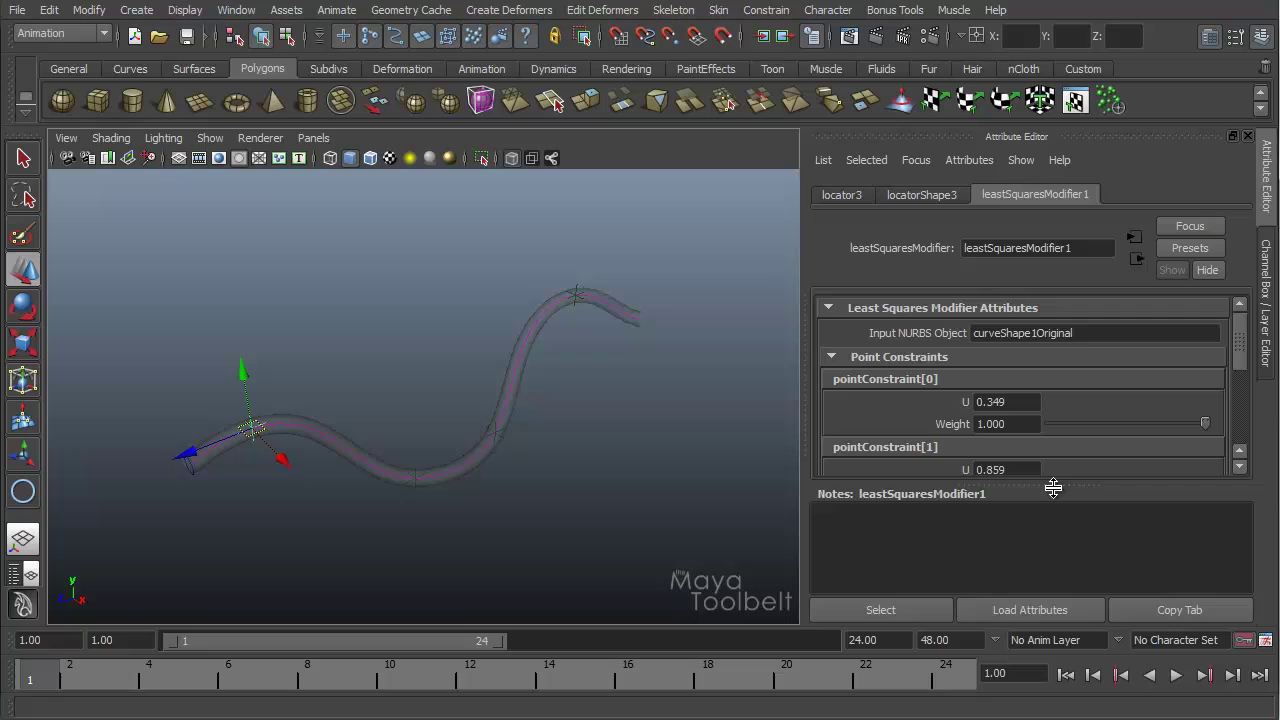
{"action": "left_click_drag", "start_coordinate": [1053, 487], "coordinate": [1046, 563]}
{"action": "mouse_move", "coordinate": [1249, 355]}
{"action": "left_mouse_down"}
{"action": "mouse_move", "coordinate": [1244, 428]}
{"action": "mouse_move", "coordinate": [1244, 337]}
{"action": "mouse_move", "coordinate": [1244, 366]}
{"action": "left_mouse_up"}
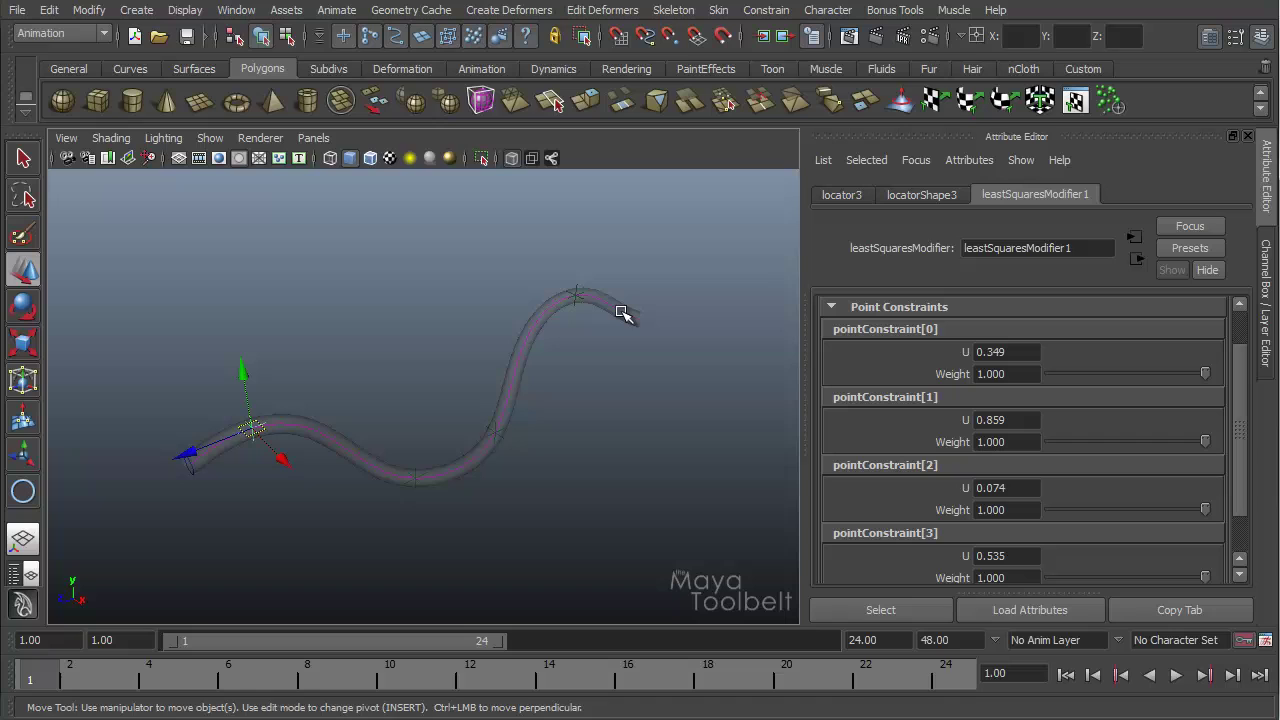
- Show NURBS curves, select the curve, and inspect lsqModCurveShape1: range 0–1, 10 spans, degree 3
{"action": "left_click", "coordinate": [210, 138]}
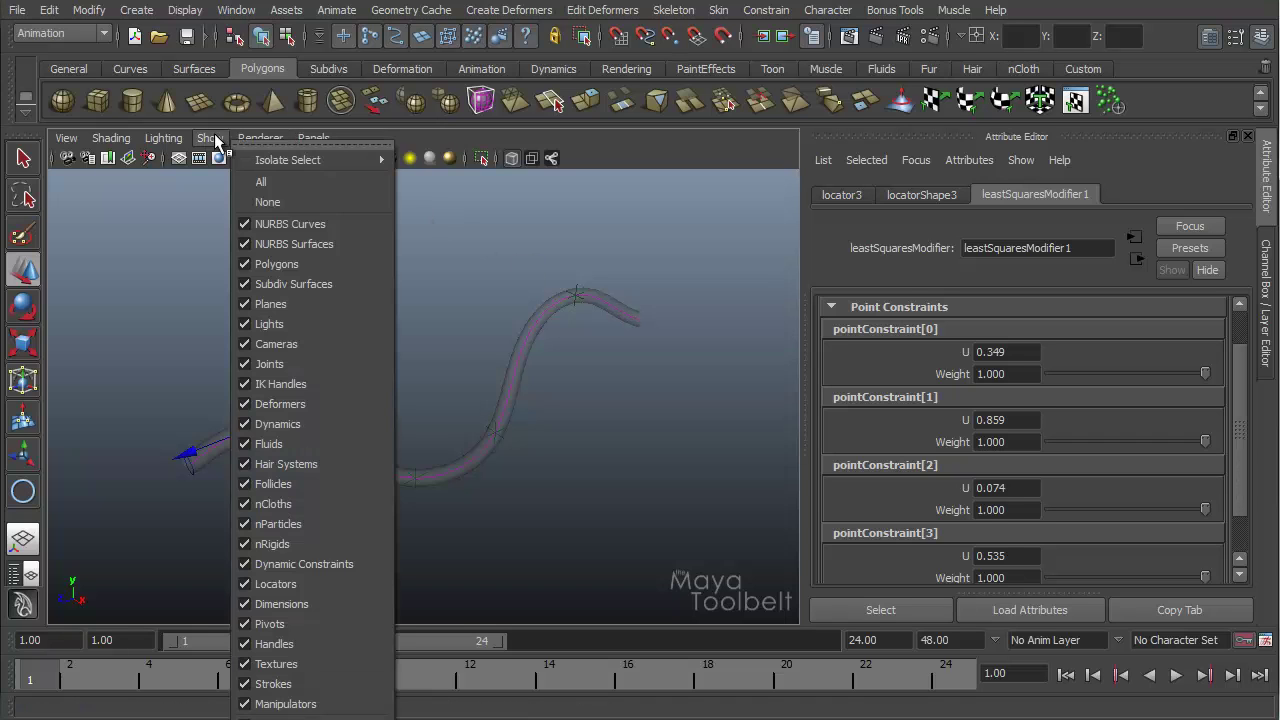
{"action": "left_click", "coordinate": [304, 226]}
{"action": "left_click", "coordinate": [531, 325]}
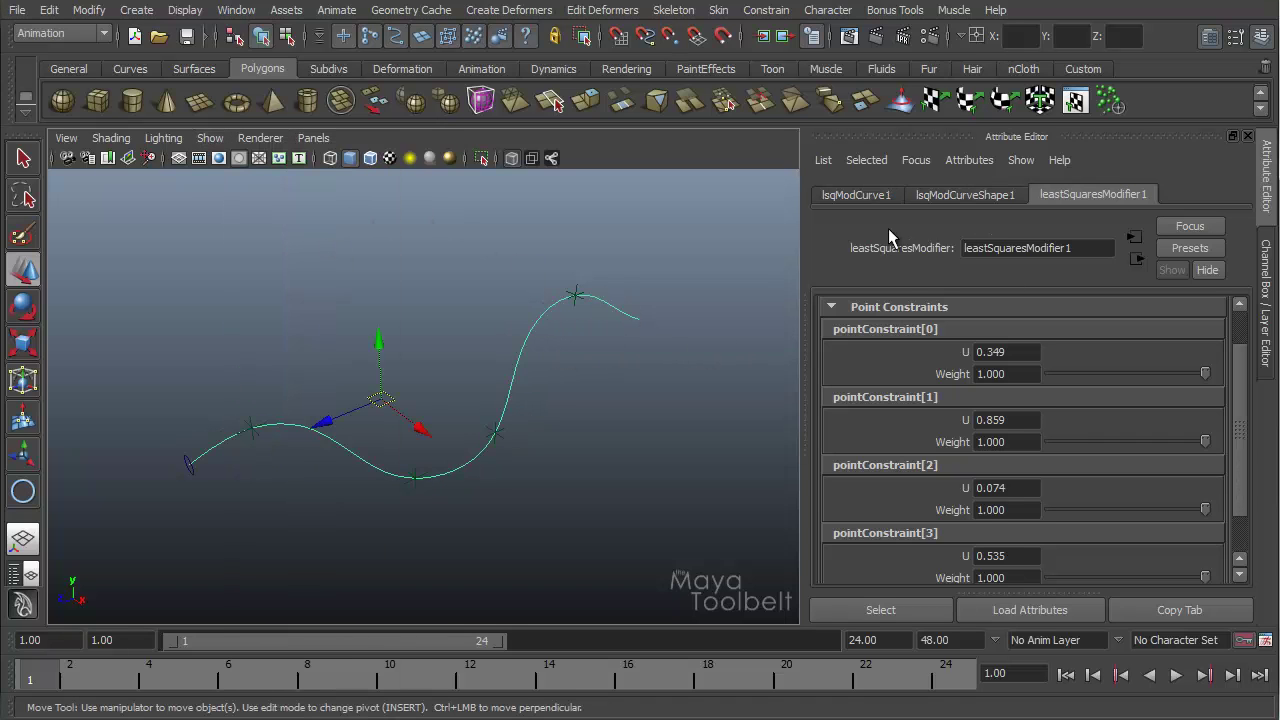
{"action": "left_click", "coordinate": [857, 196]}
{"action": "key", "text": "ctrl+a"}
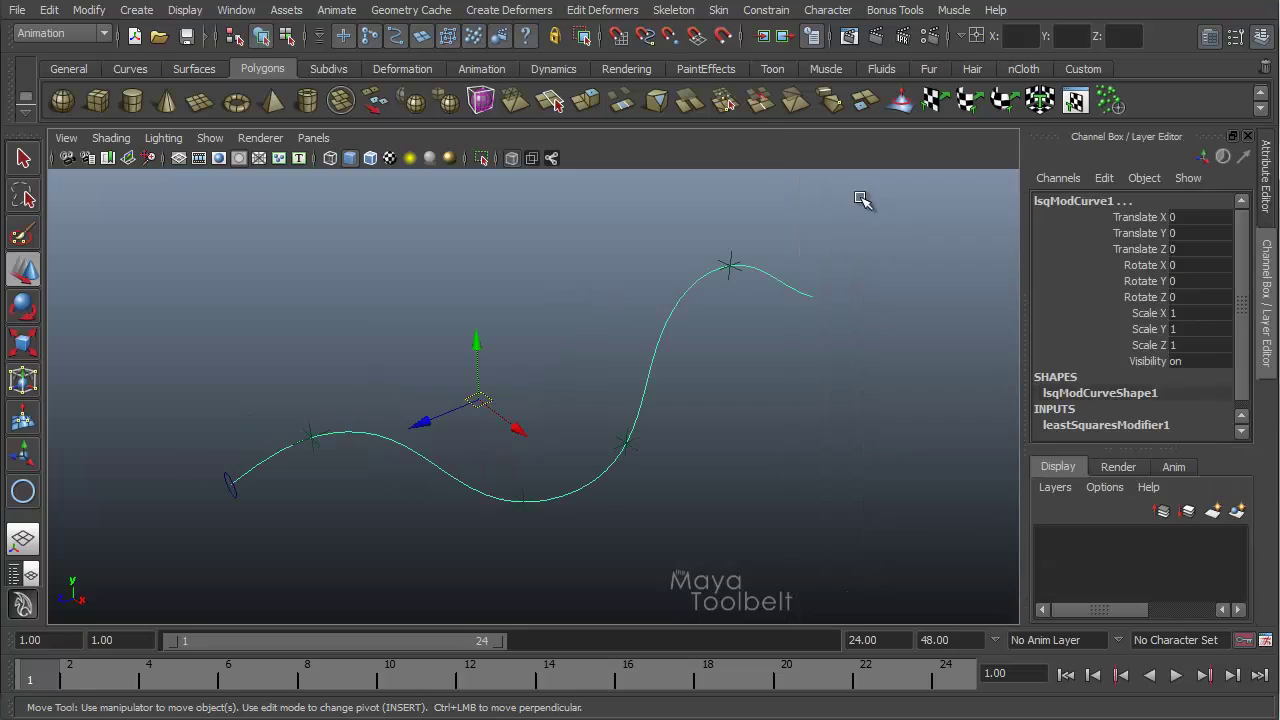
{"action": "key", "text": "ctrl+a"}
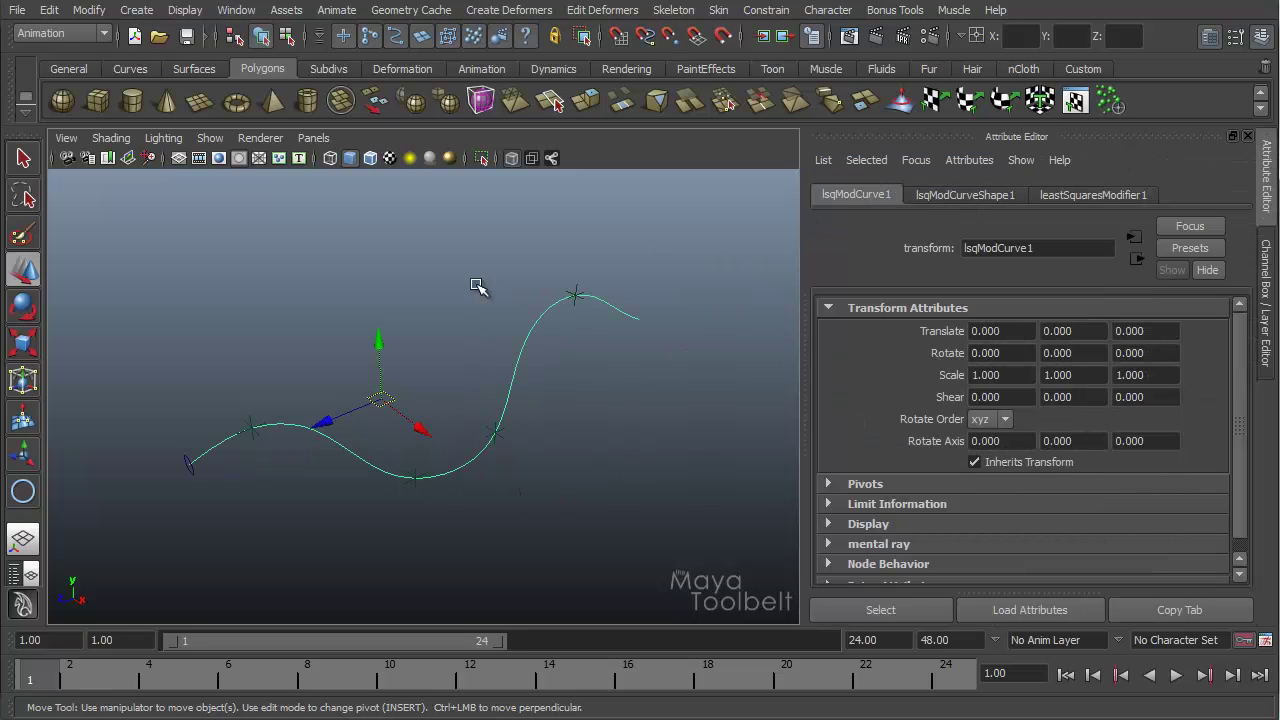
{"action": "left_click", "coordinate": [963, 196]}
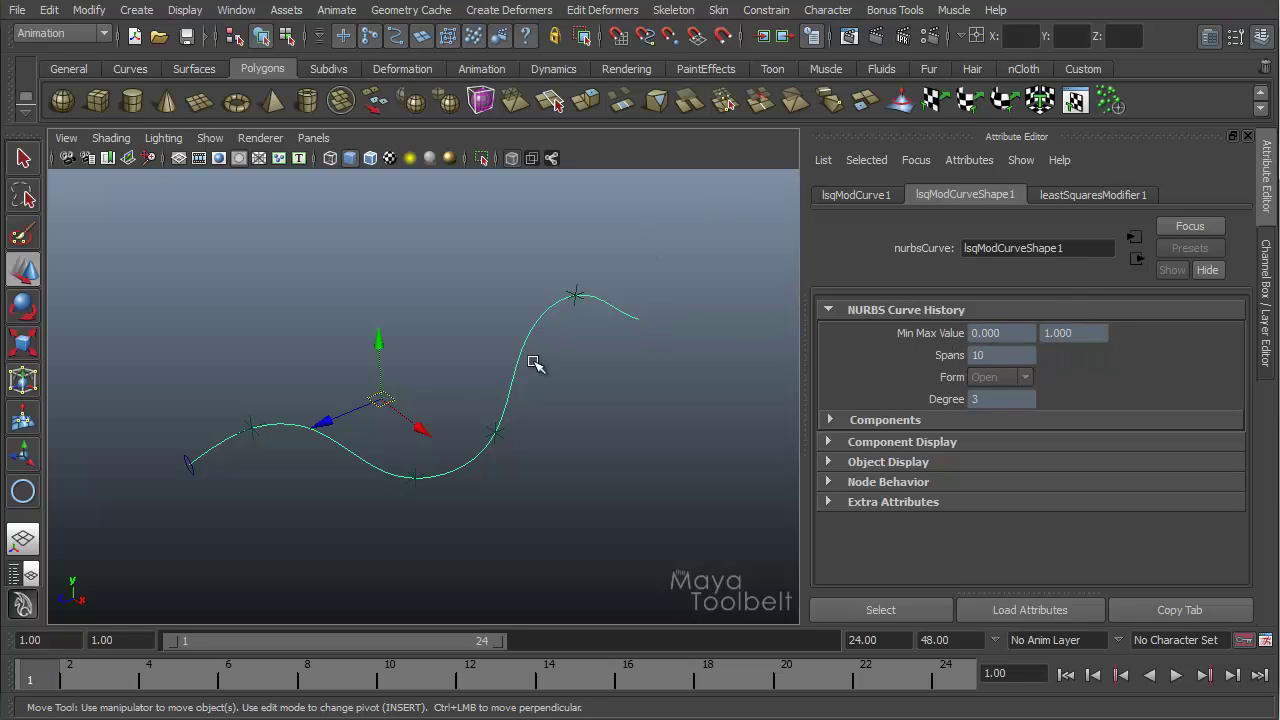
- Return to leastSquaresModifier1's four point constraints (U 0.349, 0.859, 0.074, 0.535, weight 1.000)
{"action": "left_click", "coordinate": [1105, 193]}
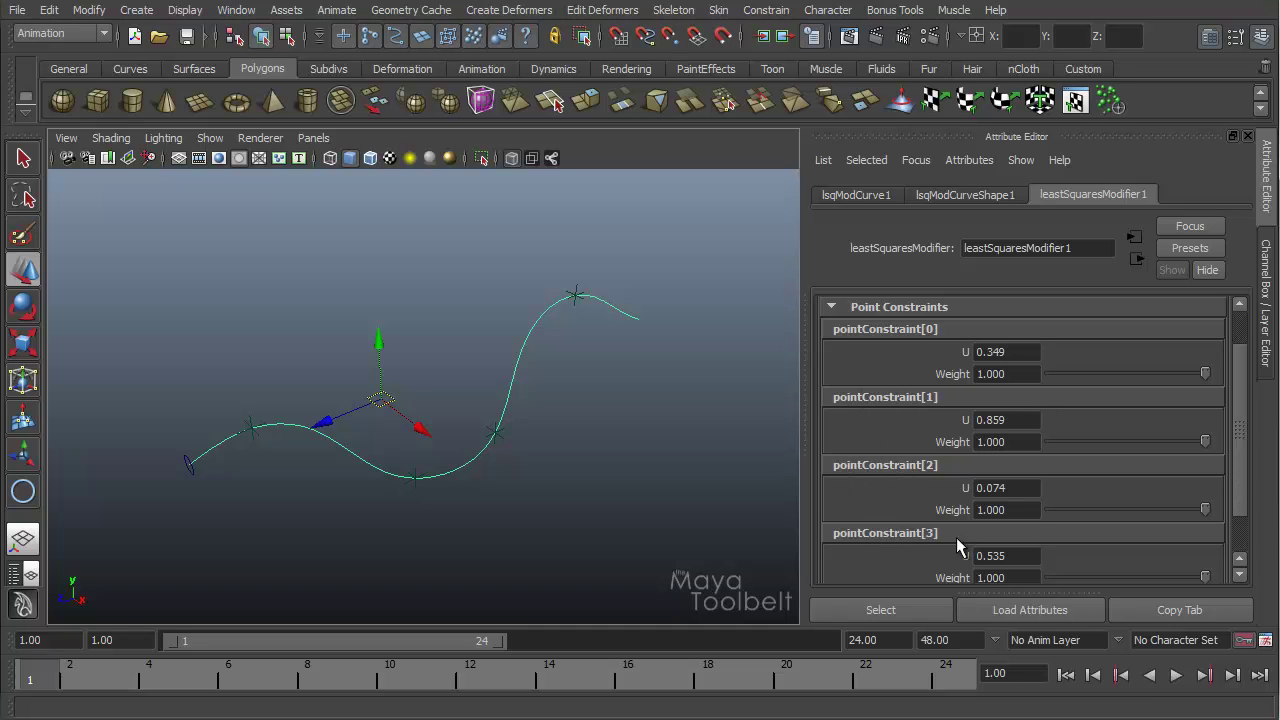
{"action": "left_click_drag", "start_coordinate": [1245, 412], "coordinate": [1245, 422]}
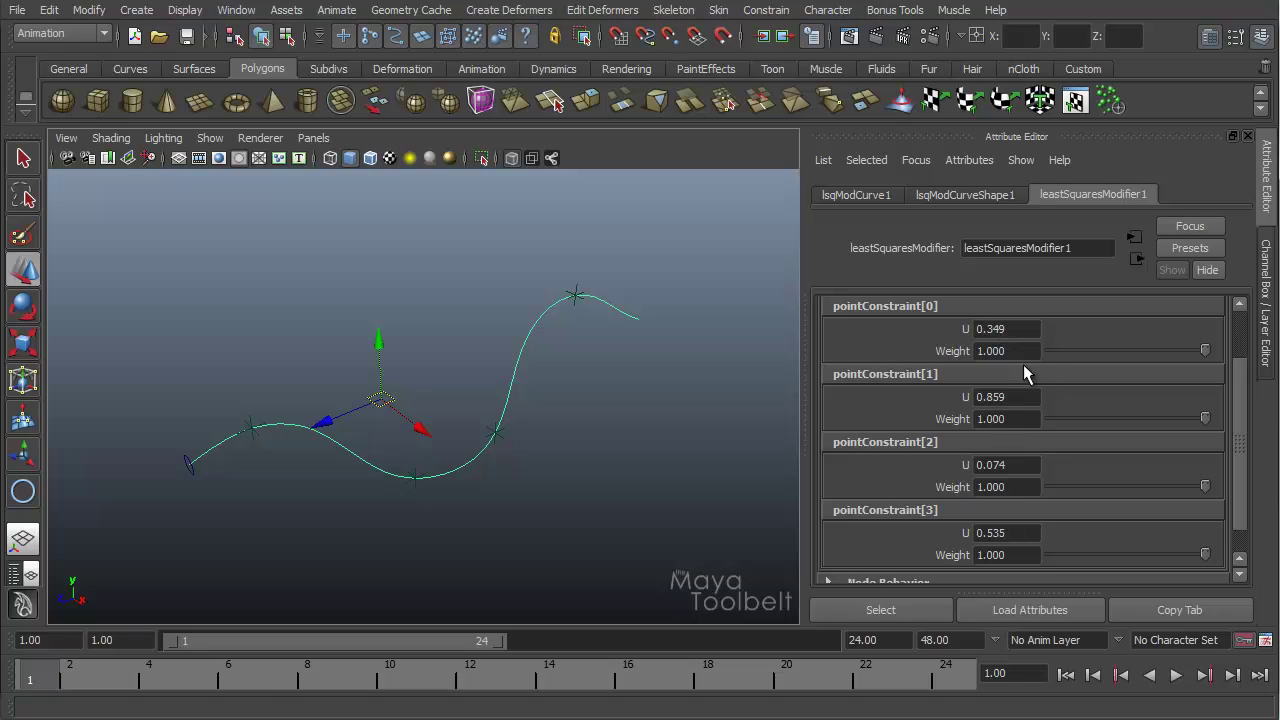
{"action": "scroll", "coordinate": [1040, 400], "scroll_direction": "up", "scroll_amount": 1}
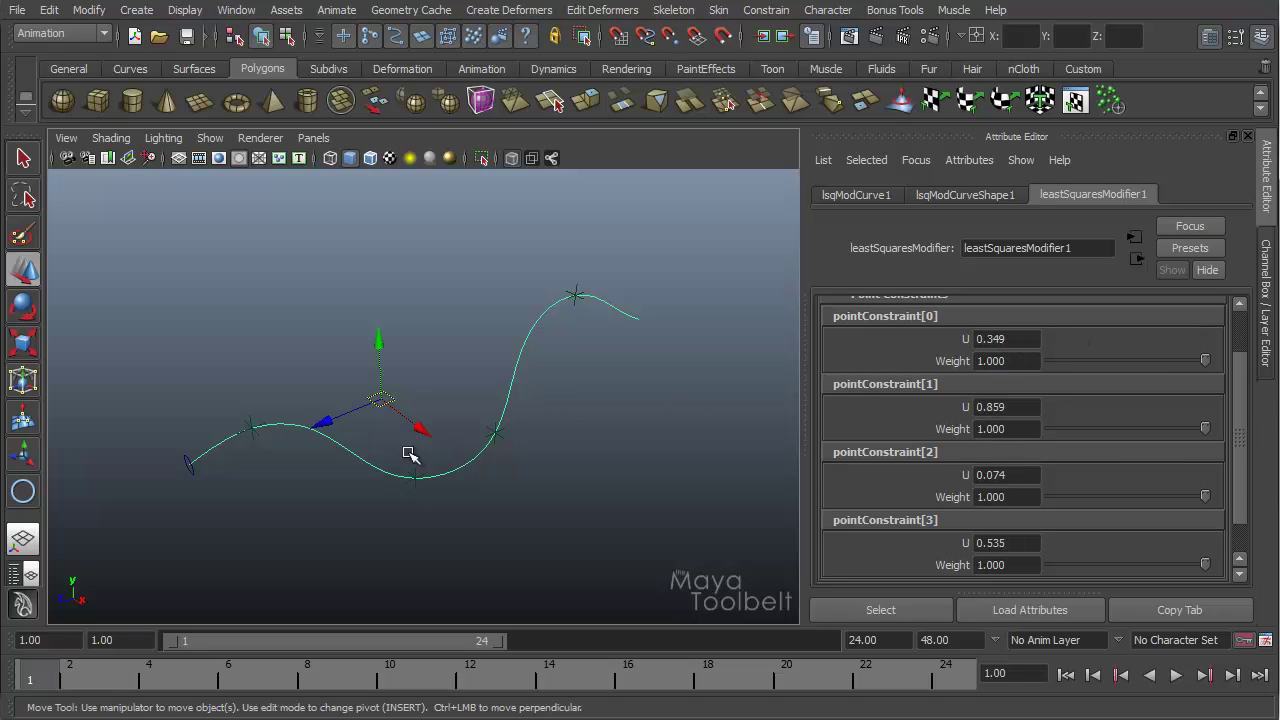
- Select locator3 and change pointConstraint[2]'s U value from 0.074 to 0
{"action": "left_click", "coordinate": [247, 422]}
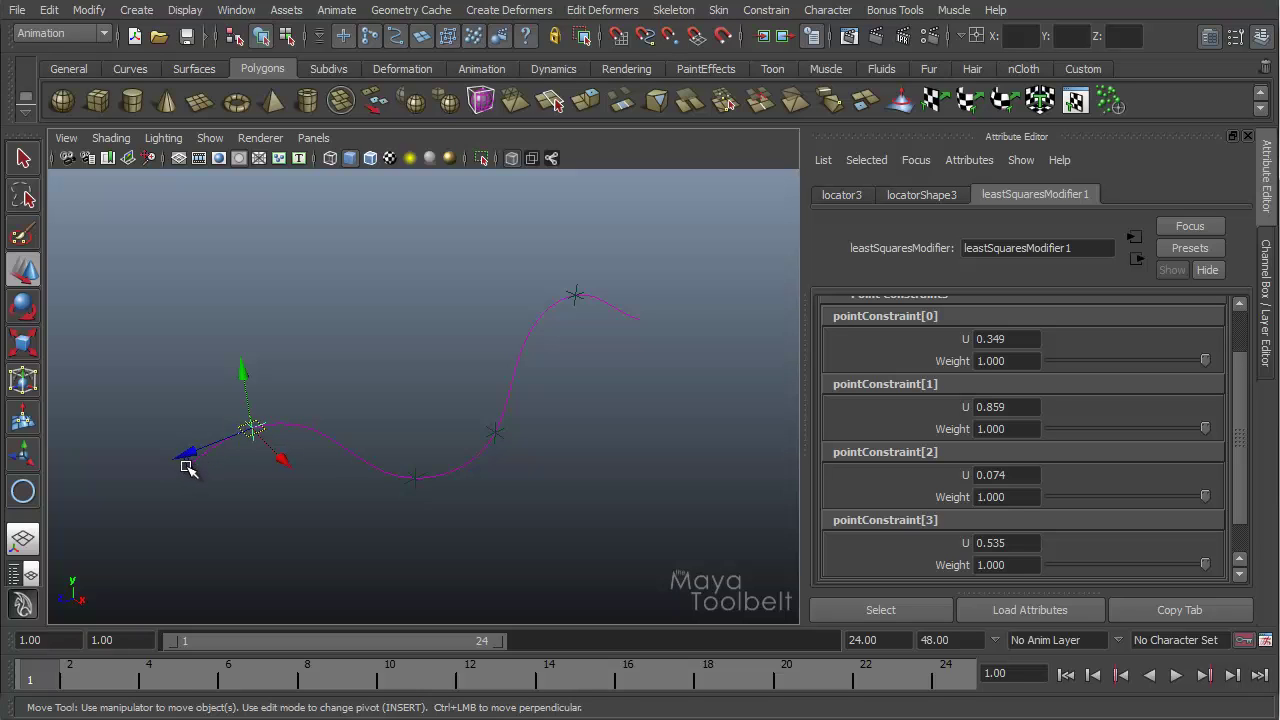
{"action": "left_click", "coordinate": [1000, 476]}
{"action": "double_click", "coordinate": [1013, 475]}
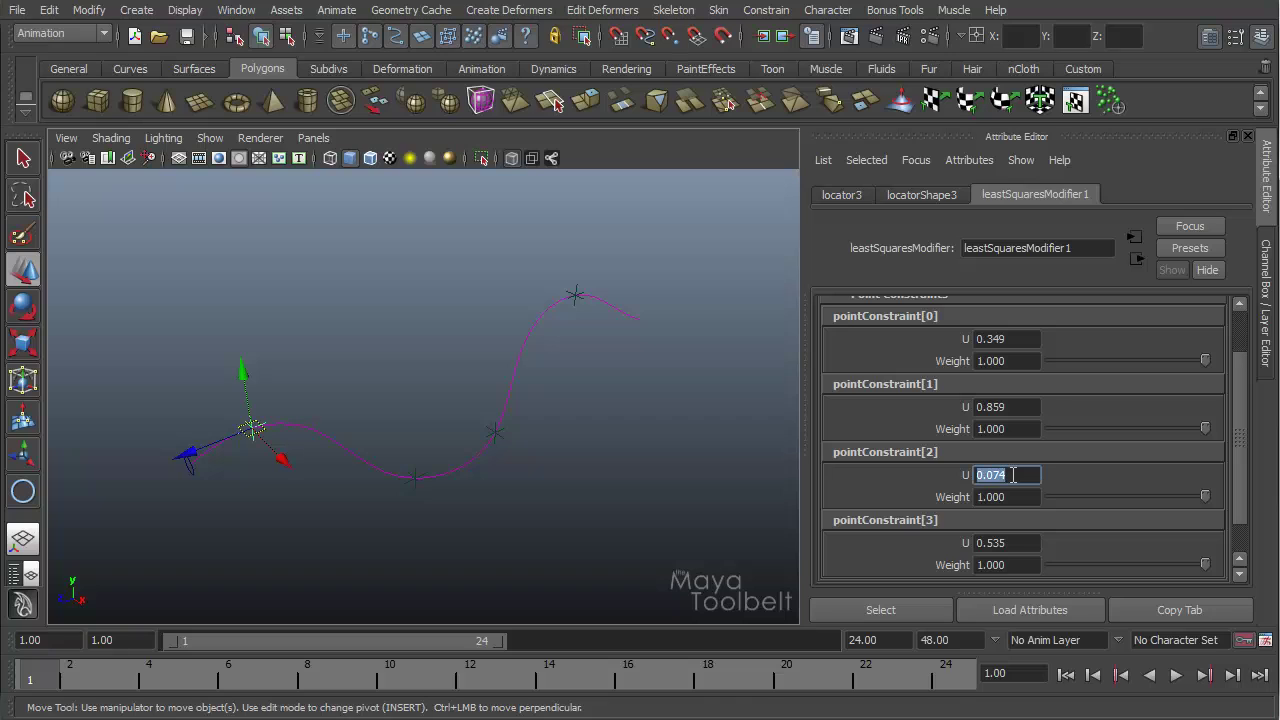
{"action": "type", "text": "00"}
- Drag locator3 further left to flatten the curve's left end
{"action": "left_click_drag", "start_coordinate": [251, 431], "coordinate": [150, 474]}
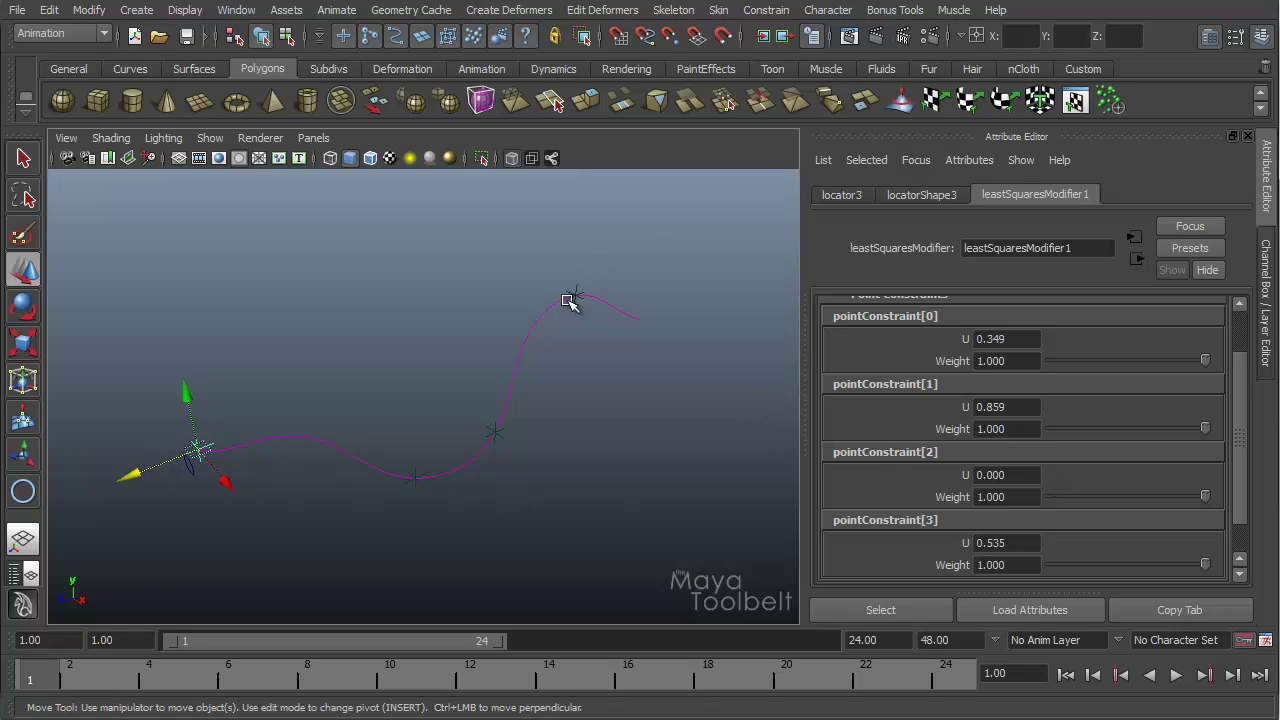
{"action": "left_click_drag", "start_coordinate": [1235, 425], "coordinate": [1234, 405]}
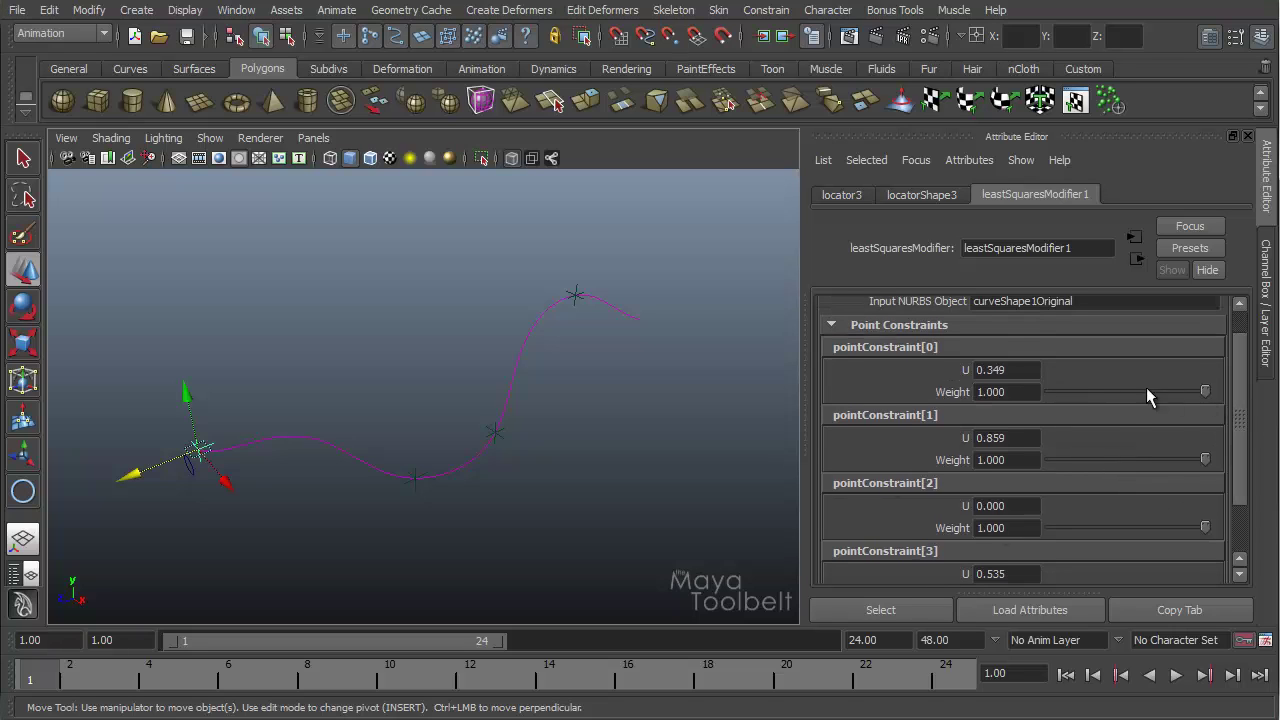
{"action": "scroll", "coordinate": [1252, 410], "scroll_direction": "down", "scroll_amount": 4}
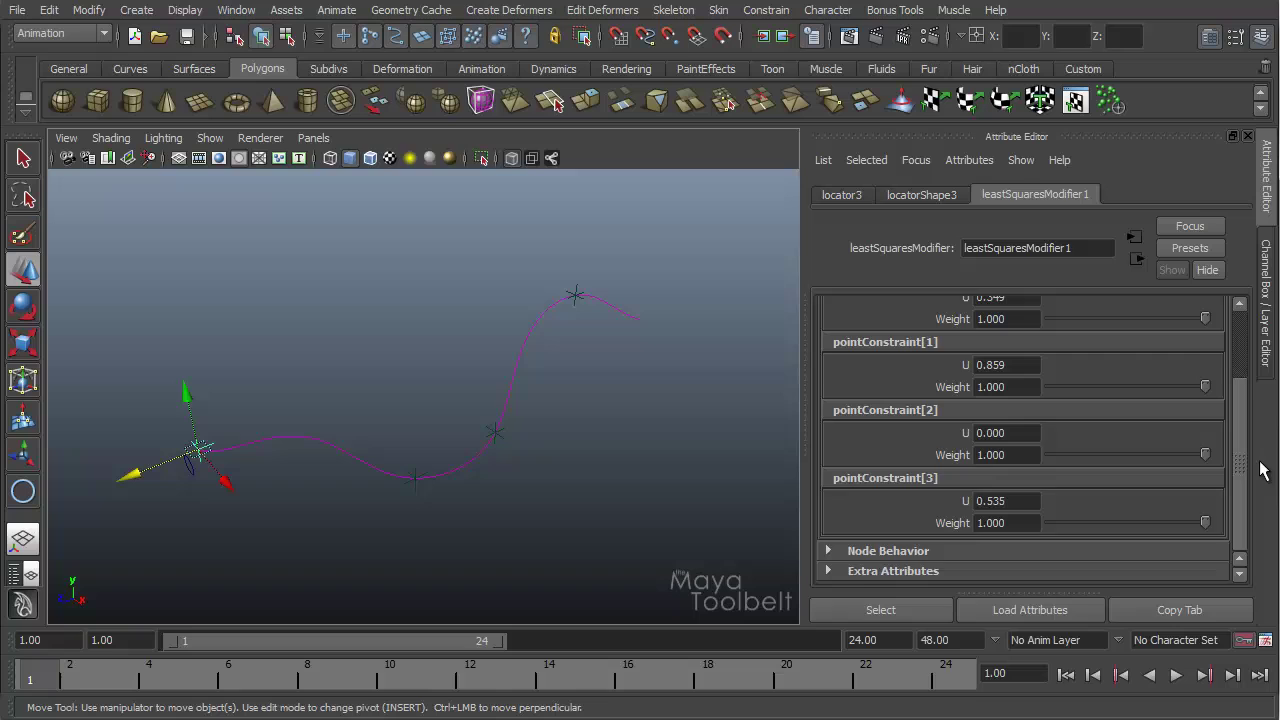
{"action": "scroll", "coordinate": [1250, 411], "scroll_direction": "up", "scroll_amount": 5}
{"action": "scroll", "coordinate": [1248, 412], "scroll_direction": "down", "scroll_amount": 1}
{"action": "scroll", "coordinate": [1248, 410], "scroll_direction": "down", "scroll_amount": 1}
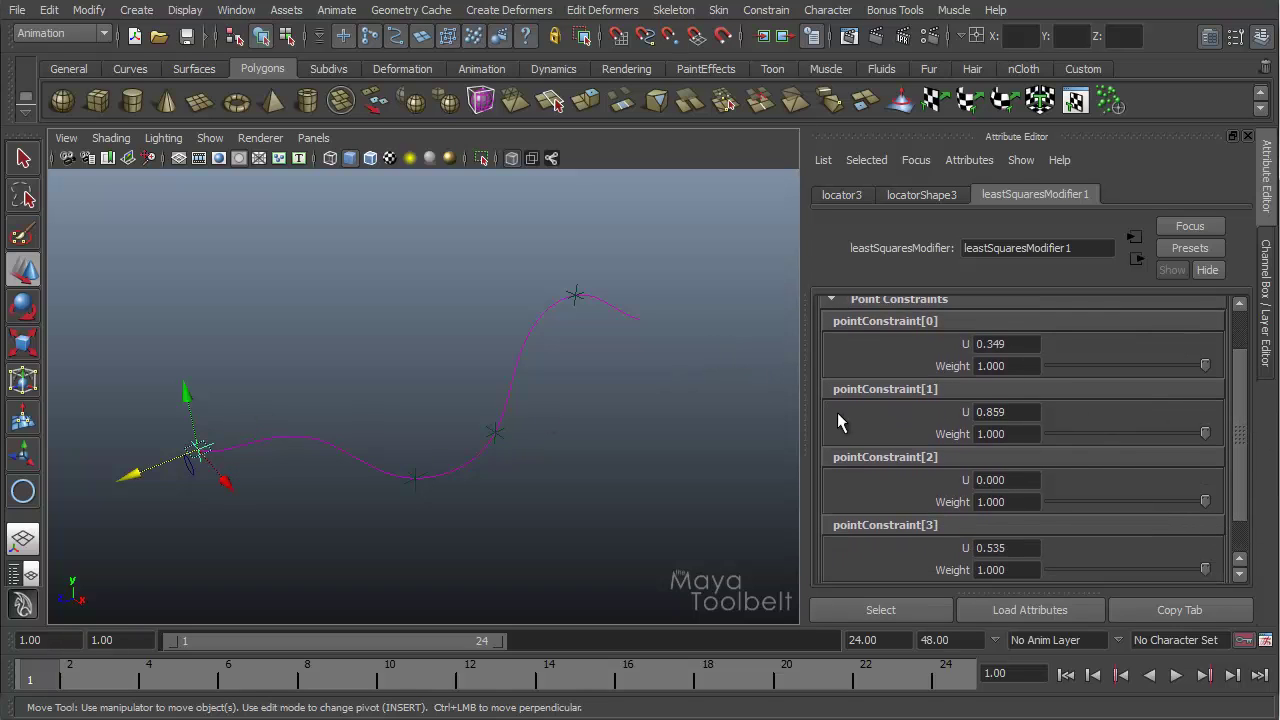
- Set locator1's pointConstraint[0] U from 0.349 to 0 and drag it left to reshape the curve
{"action": "left_click", "coordinate": [415, 470]}
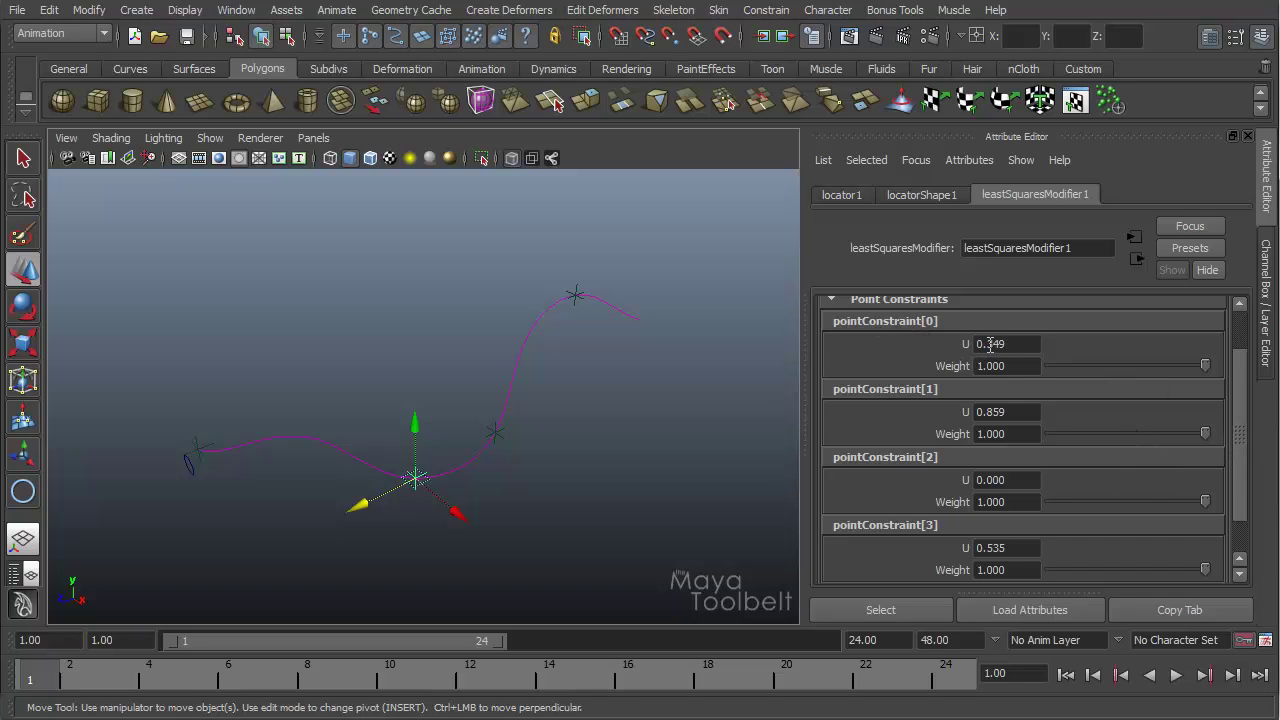
{"action": "left_click", "coordinate": [1021, 344]}
{"action": "type", "text": "0"}
{"action": "left_click_drag", "start_coordinate": [410, 484], "coordinate": [238, 505]}
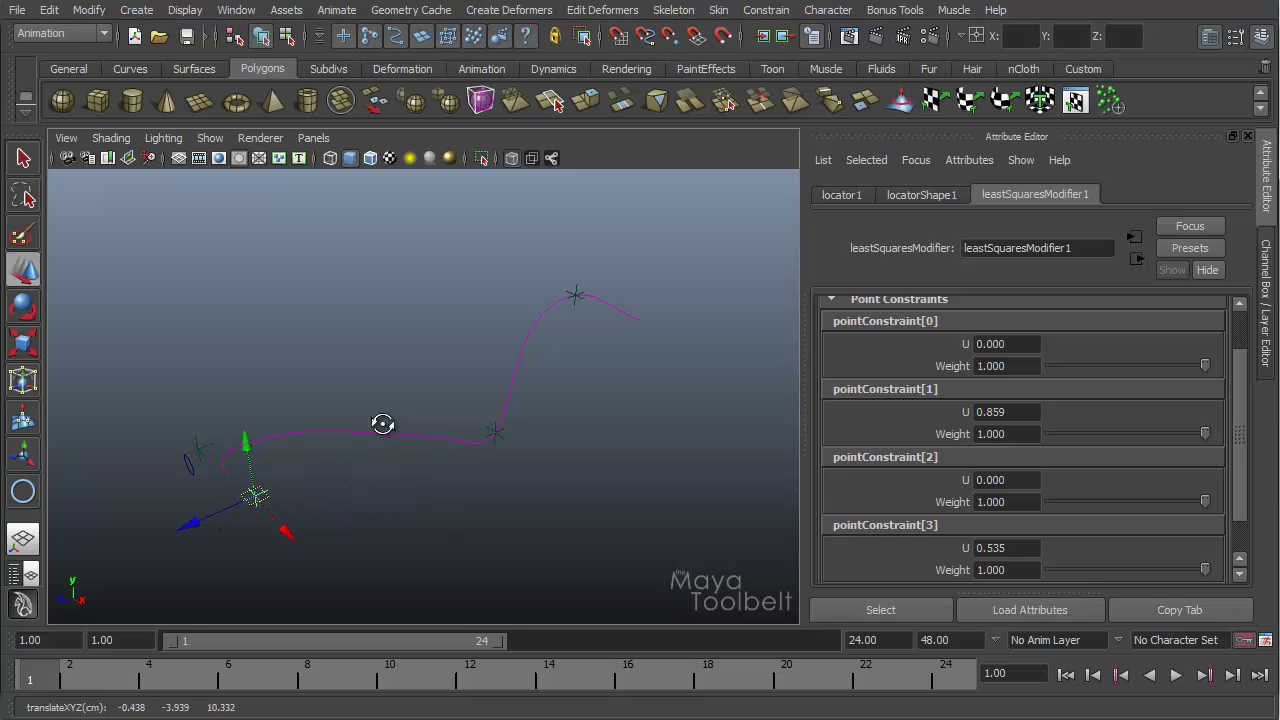
{"action": "left_click_drag", "start_coordinate": [383, 423], "coordinate": [557, 369], "text": "alt"}
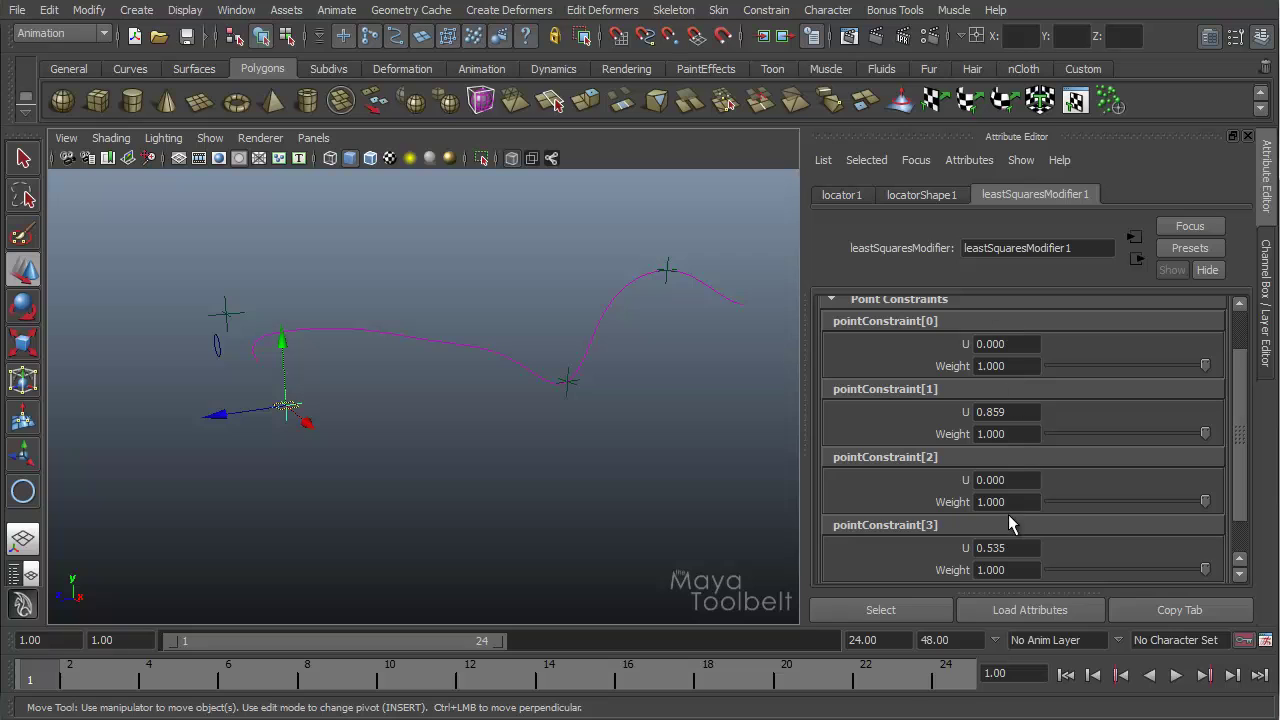
- Switch the viewport background to black and raise locator3 up and left, pulling the curve upward
{"action": "left_click", "coordinate": [224, 313]}
{"action": "left_click_drag", "start_coordinate": [251, 323], "coordinate": [349, 380], "text": "alt"}
{"action": "key", "text": "alt+b"}
{"action": "left_click_drag", "start_coordinate": [214, 371], "coordinate": [171, 286]}
{"action": "left_click_drag", "start_coordinate": [306, 349], "coordinate": [403, 403], "text": "alt"}
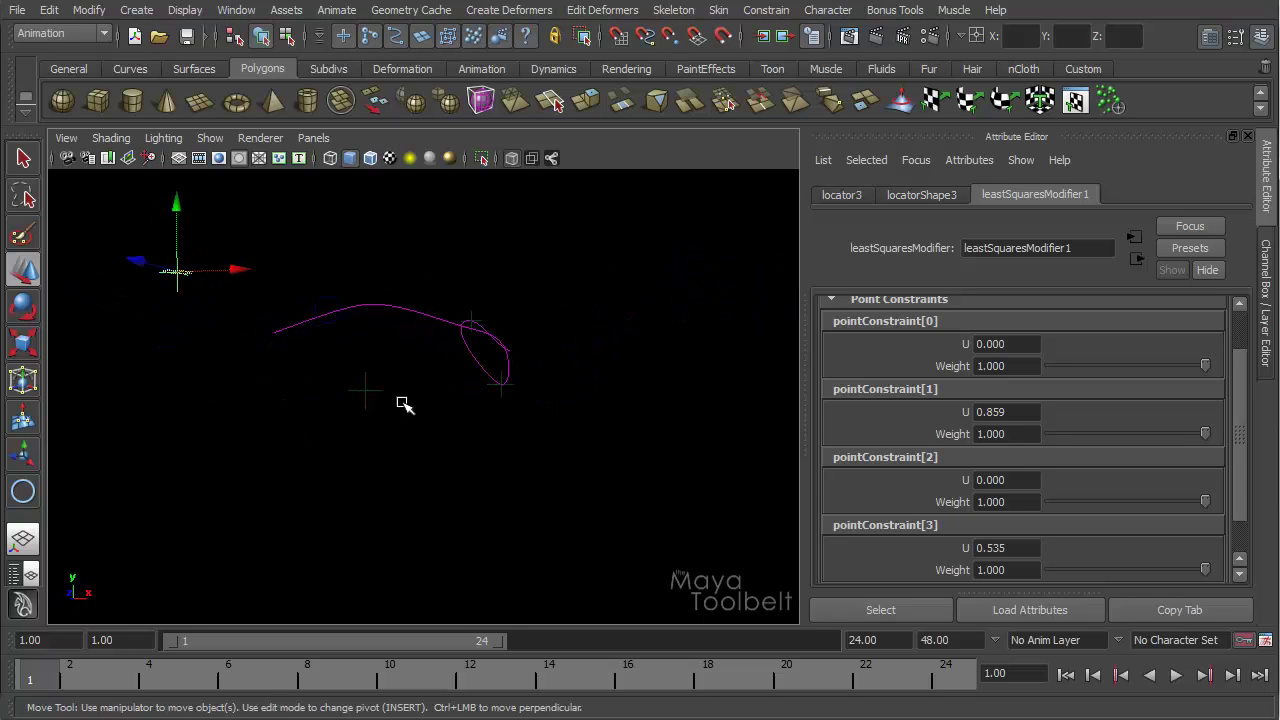
- Slide locator1 along X to bend the curve into a hook
{"action": "left_click_drag", "start_coordinate": [343, 372], "coordinate": [414, 426]}
{"action": "left_click_drag", "start_coordinate": [414, 426], "coordinate": [415, 476], "text": "alt"}
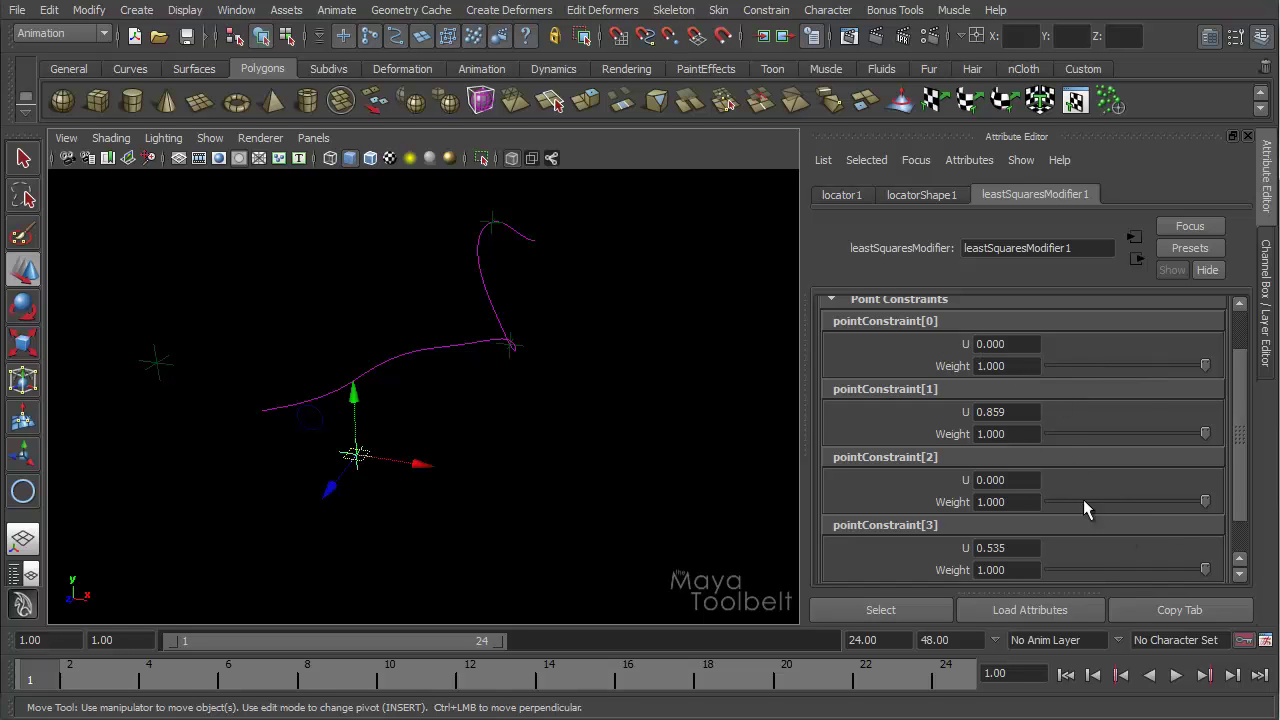
{"action": "left_click_drag", "start_coordinate": [508, 414], "coordinate": [543, 523], "text": "alt"}
{"action": "left_click_drag", "start_coordinate": [480, 474], "coordinate": [434, 357], "text": "alt"}
{"action": "left_click", "coordinate": [155, 296]}
{"action": "left_click", "coordinate": [466, 424]}
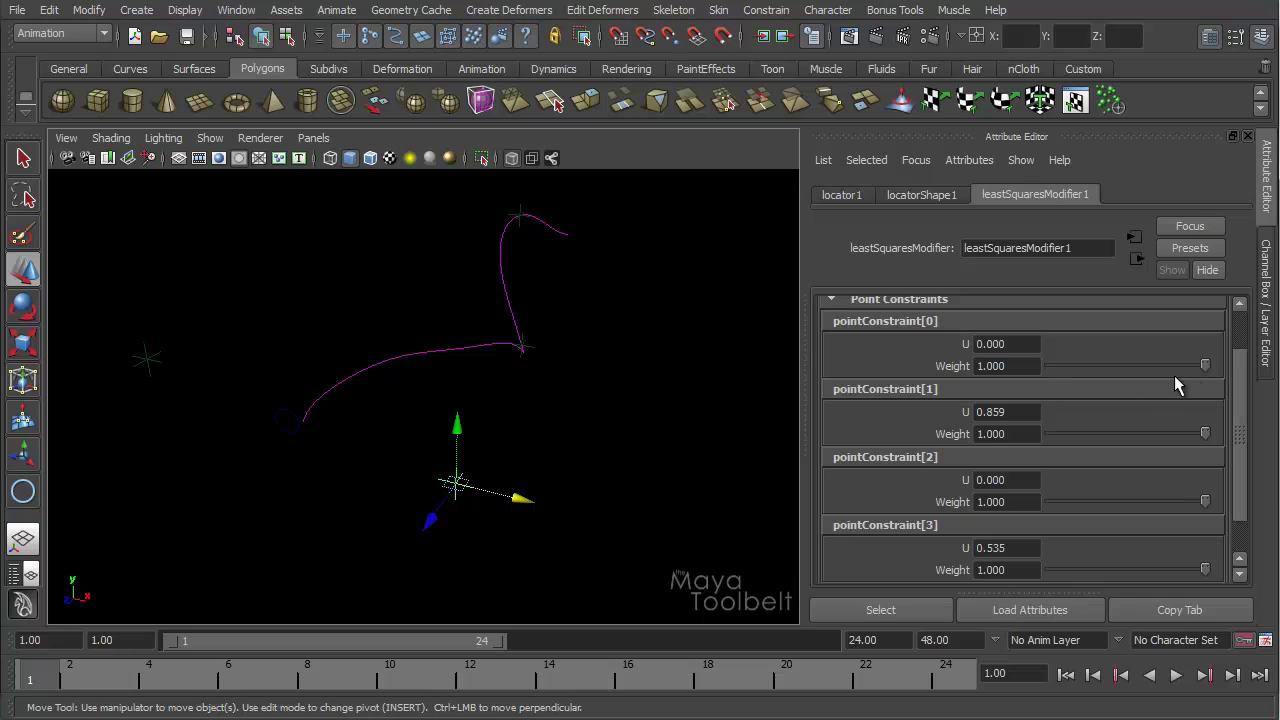
- Lower pointConstraint[0]'s weight from 1.000 to 0.221
{"action": "left_click_drag", "start_coordinate": [1205, 365], "coordinate": [1075, 387]}
{"action": "left_click_drag", "start_coordinate": [1077, 364], "coordinate": [1065, 368]}
{"action": "left_click_drag", "start_coordinate": [514, 429], "coordinate": [191, 434], "text": "alt"}
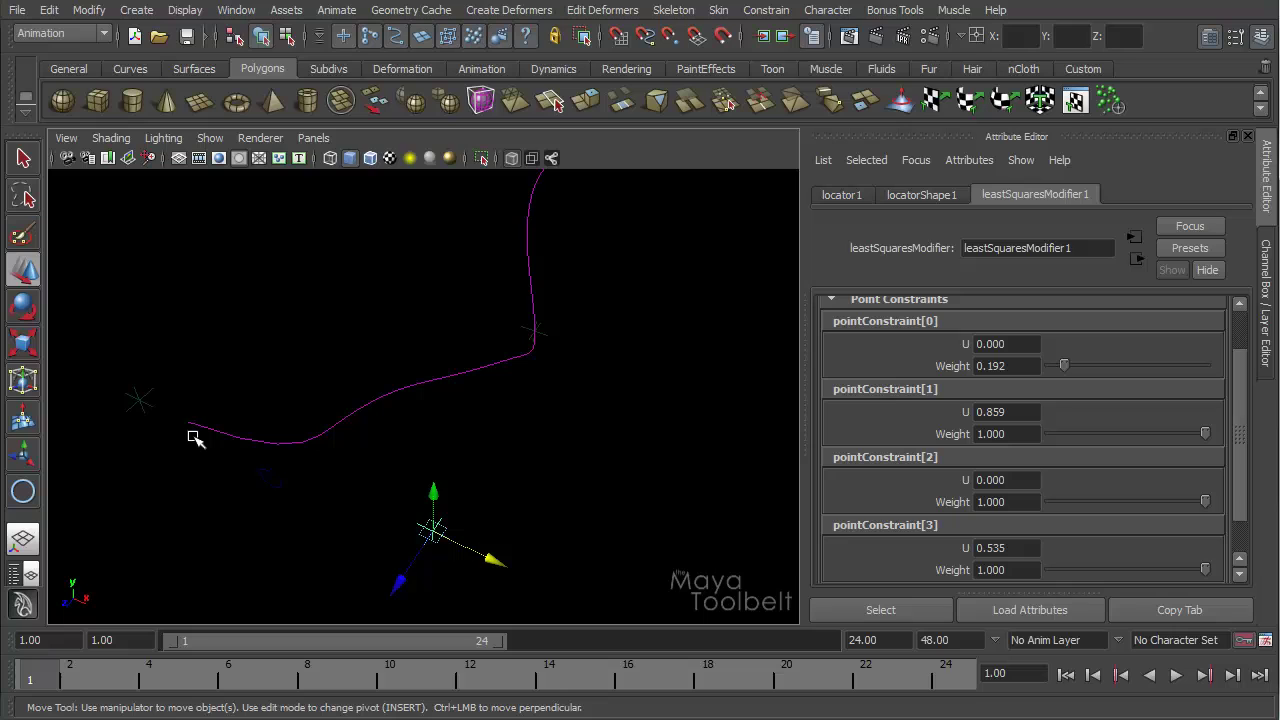
{"action": "left_click_drag", "start_coordinate": [1064, 366], "coordinate": [1069, 366]}
- Move locator3 and locator1 to test how the loosened curve follows them
{"action": "left_click", "coordinate": [139, 400]}
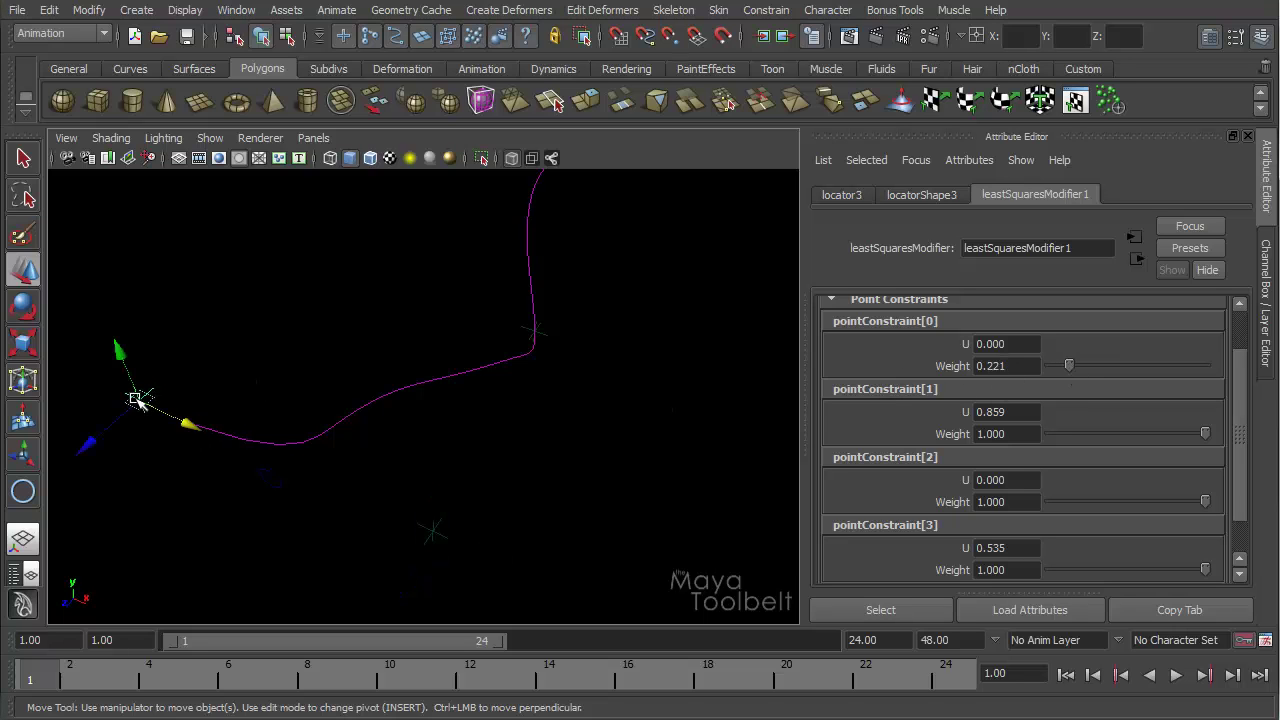
{"action": "left_click_drag", "start_coordinate": [139, 400], "coordinate": [160, 437]}
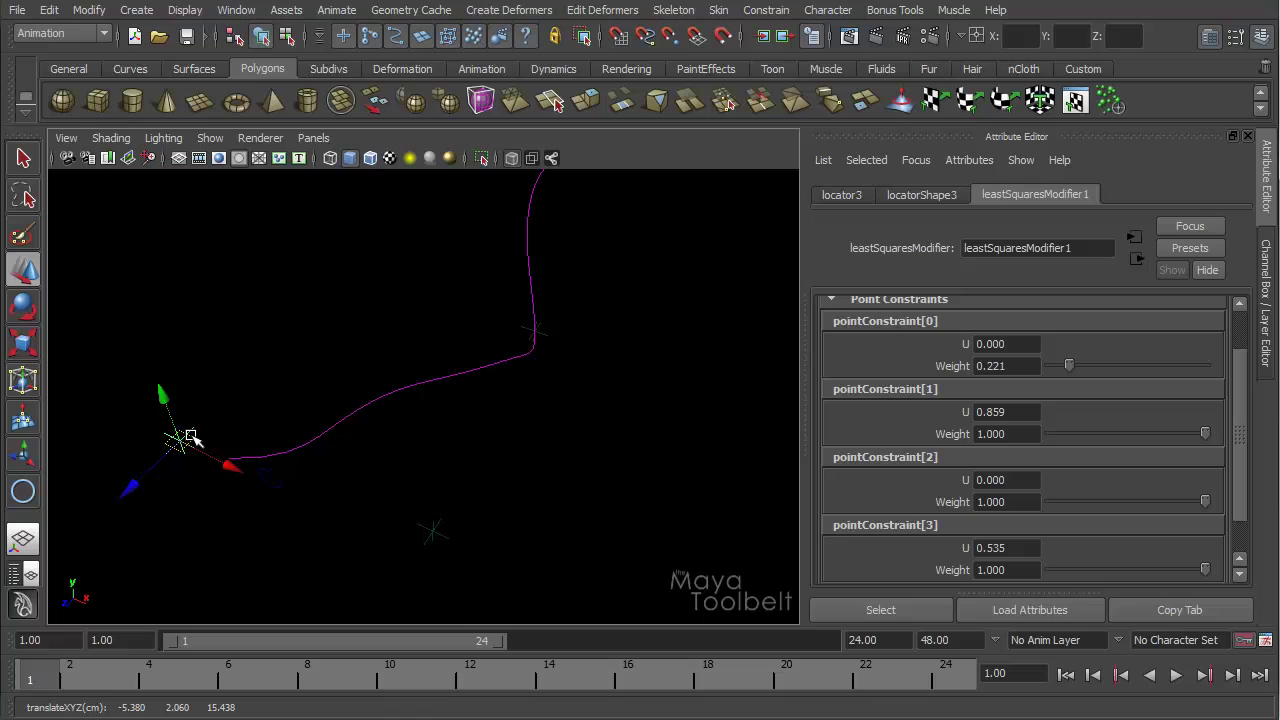
{"action": "left_click", "coordinate": [428, 525]}
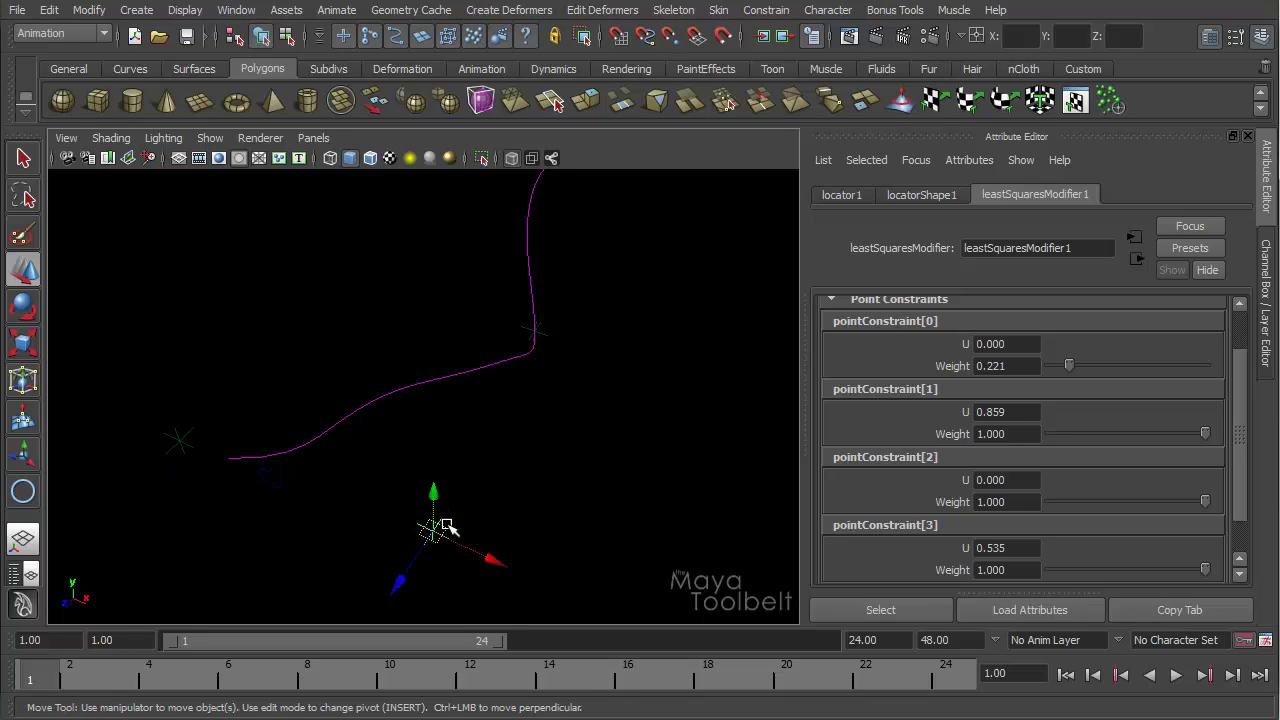
{"action": "left_click_drag", "start_coordinate": [425, 488], "coordinate": [502, 458], "text": "alt"}
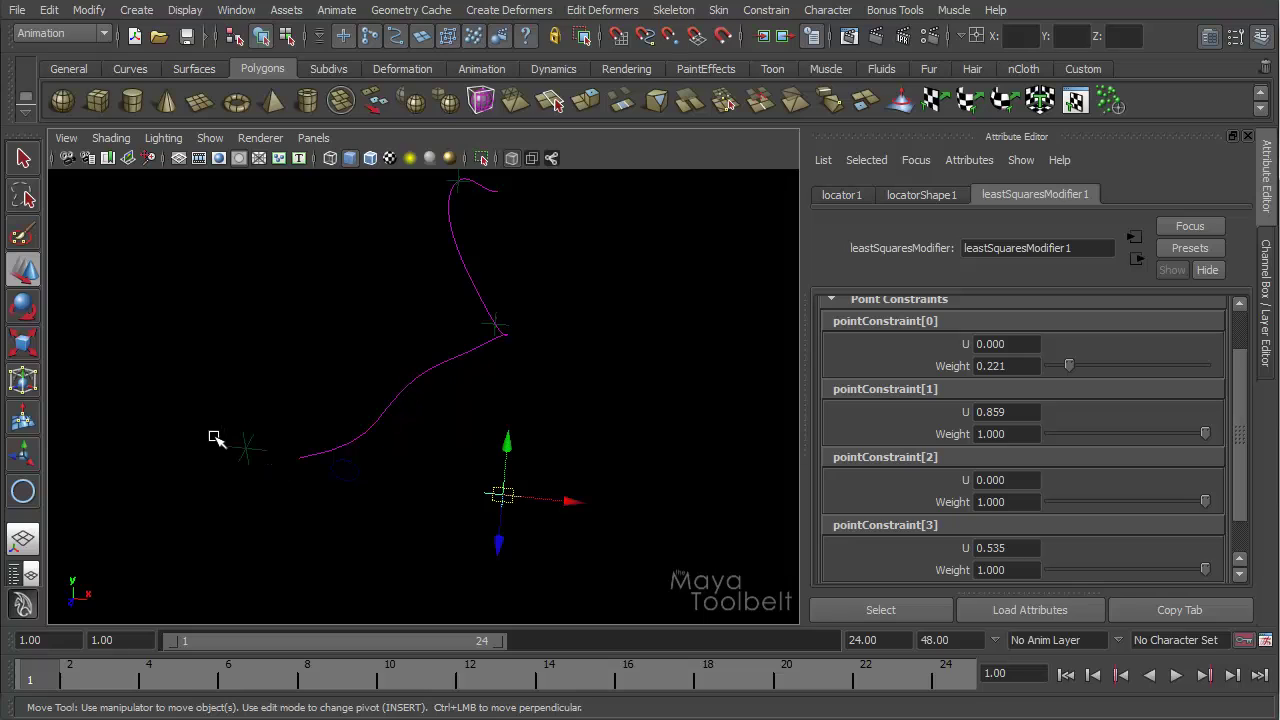
{"action": "left_click", "coordinate": [246, 449]}
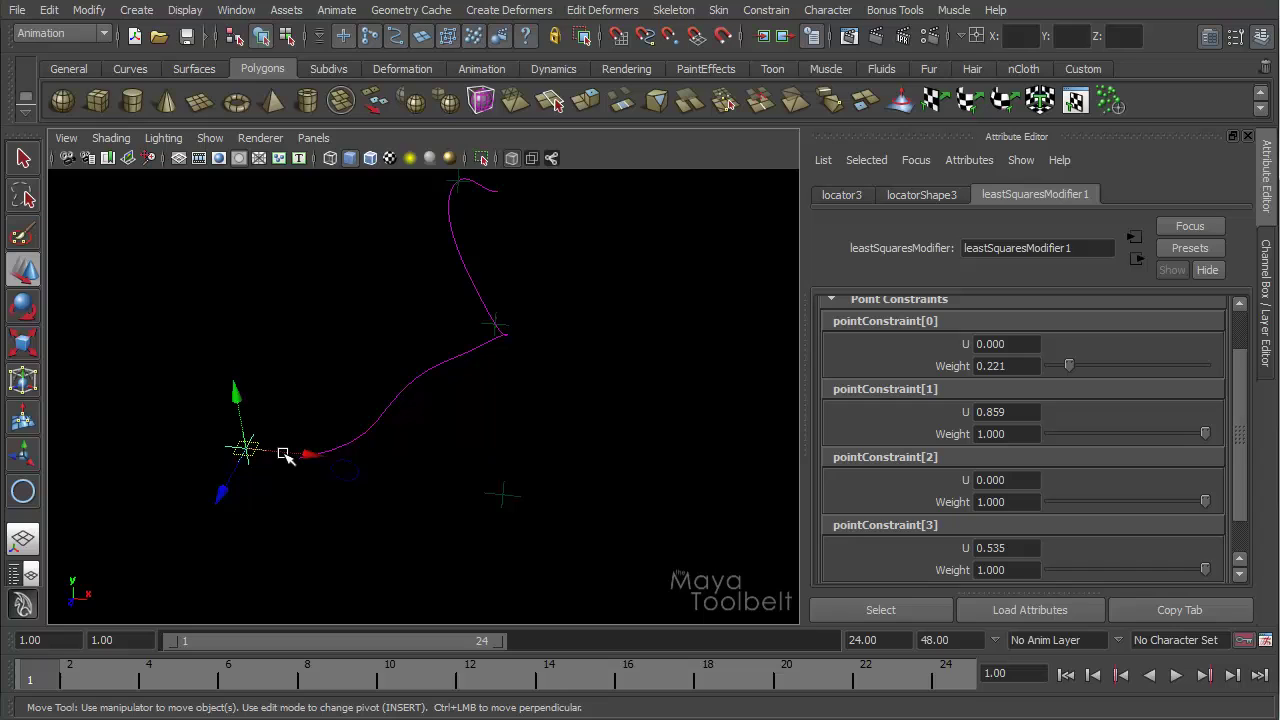
{"action": "left_click", "coordinate": [503, 493]}
{"action": "mouse_move", "coordinate": [503, 495]}
{"action": "left_mouse_down"}
{"action": "mouse_move", "coordinate": [478, 512]}
{"action": "mouse_move", "coordinate": [494, 491]}
{"action": "left_mouse_up"}
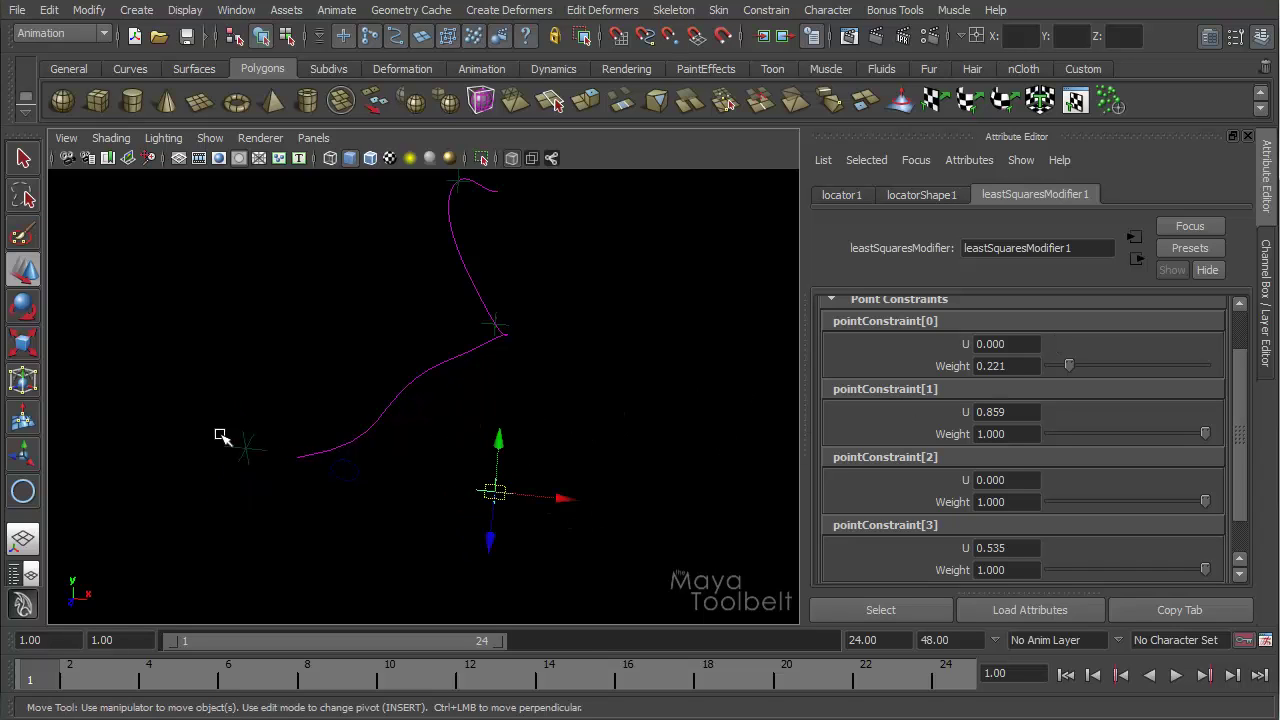
{"action": "left_click_drag", "start_coordinate": [221, 436], "coordinate": [255, 477]}
{"action": "left_click_drag", "start_coordinate": [246, 447], "coordinate": [293, 378]}
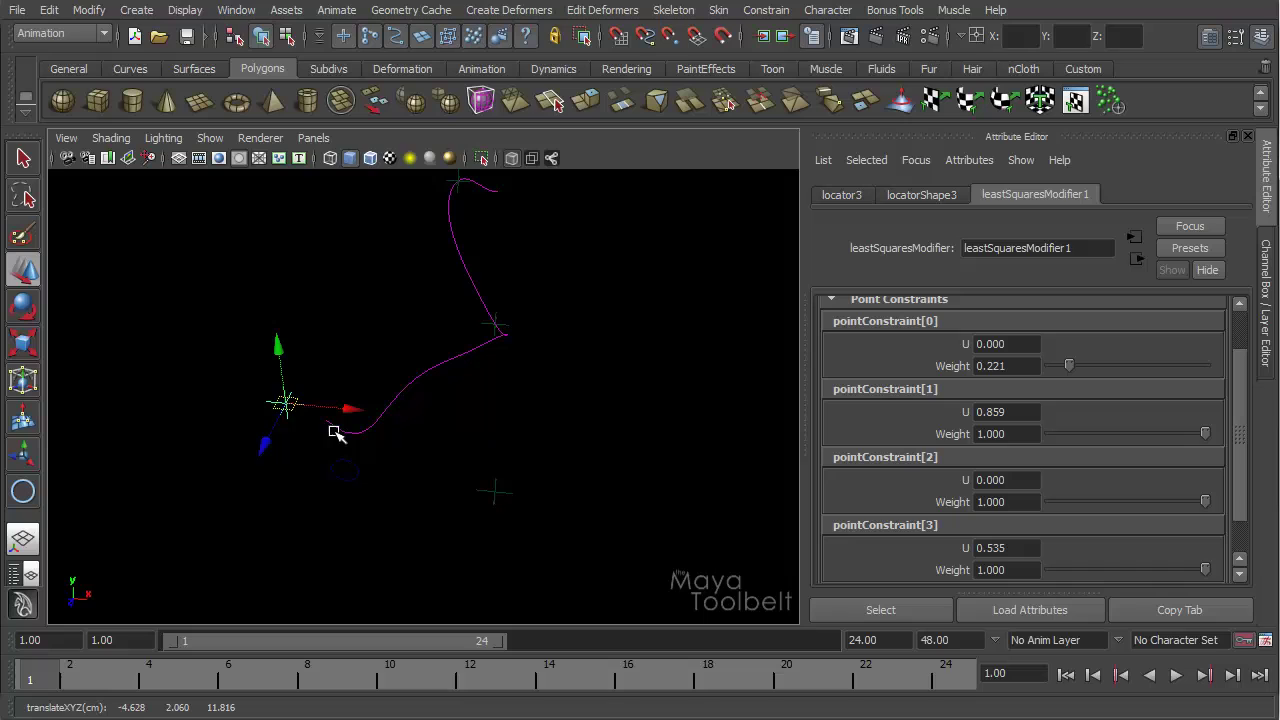
- Restore pointConstraint[0]'s weight to 1.000
{"action": "left_click", "coordinate": [472, 490]}
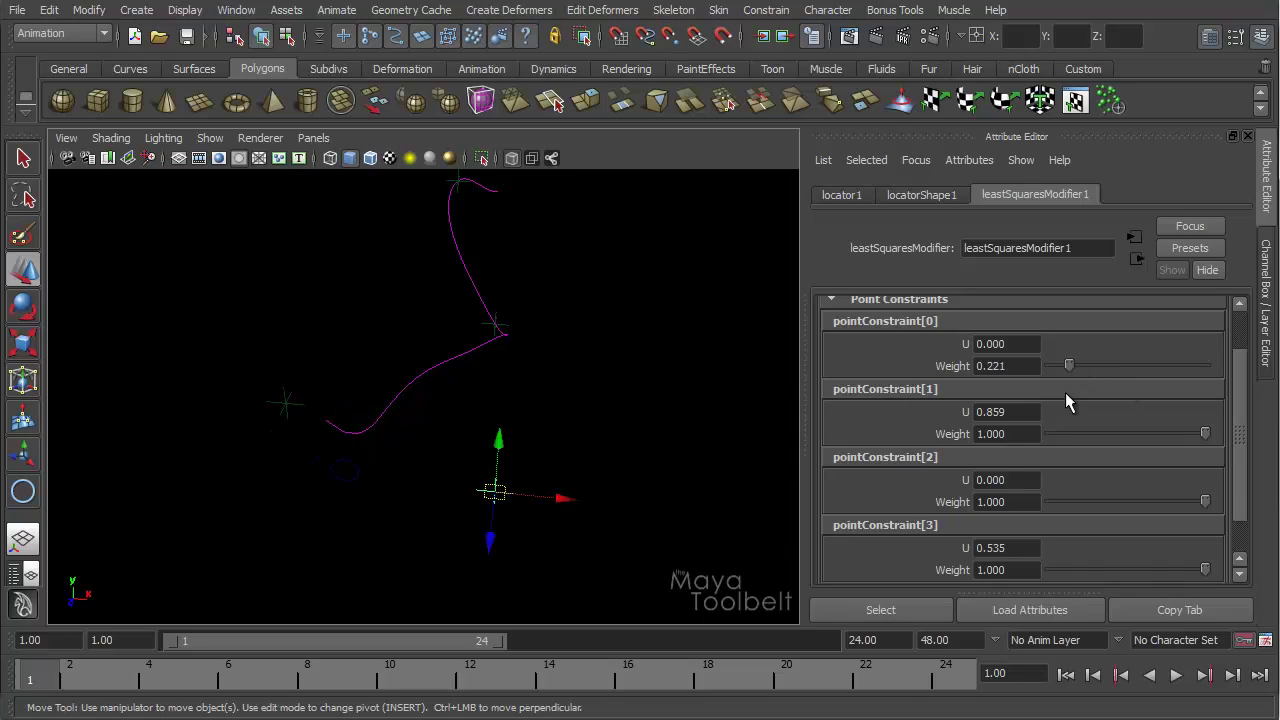
{"action": "left_click_drag", "start_coordinate": [1091, 370], "coordinate": [1232, 378]}
{"action": "left_click_drag", "start_coordinate": [347, 398], "coordinate": [260, 462]}
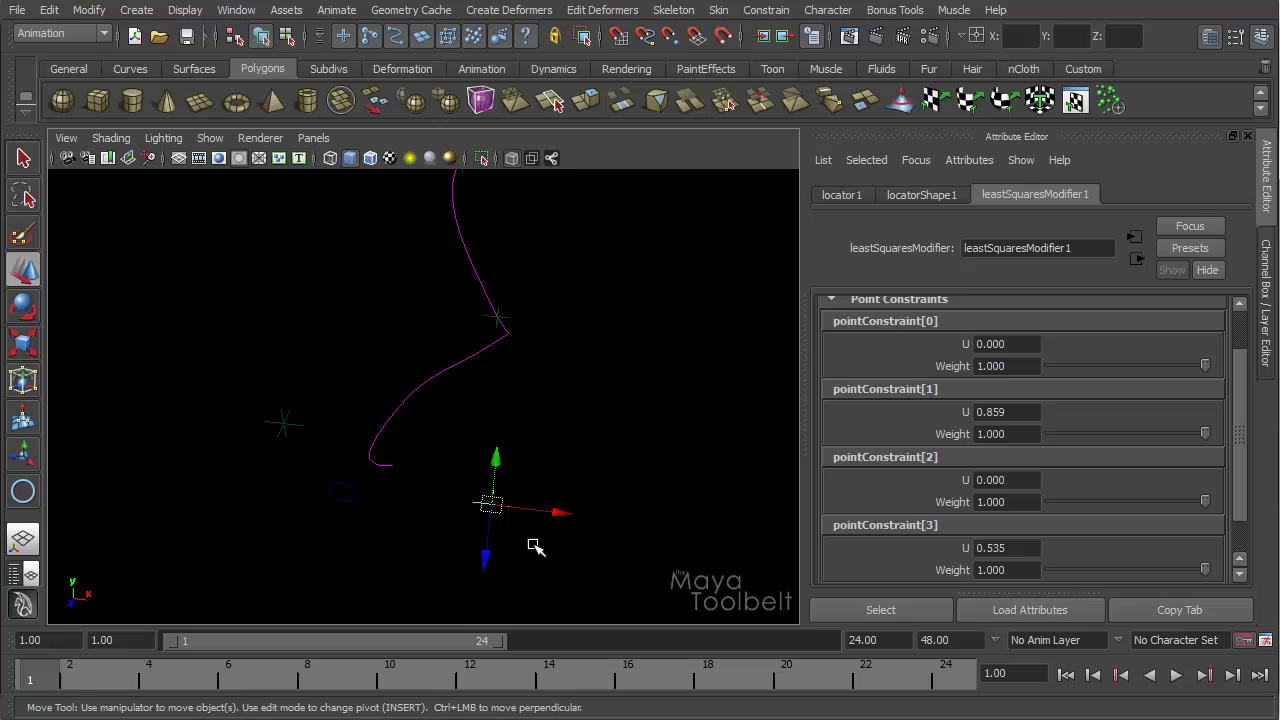
{"action": "left_click_drag", "start_coordinate": [286, 401], "coordinate": [242, 452]}
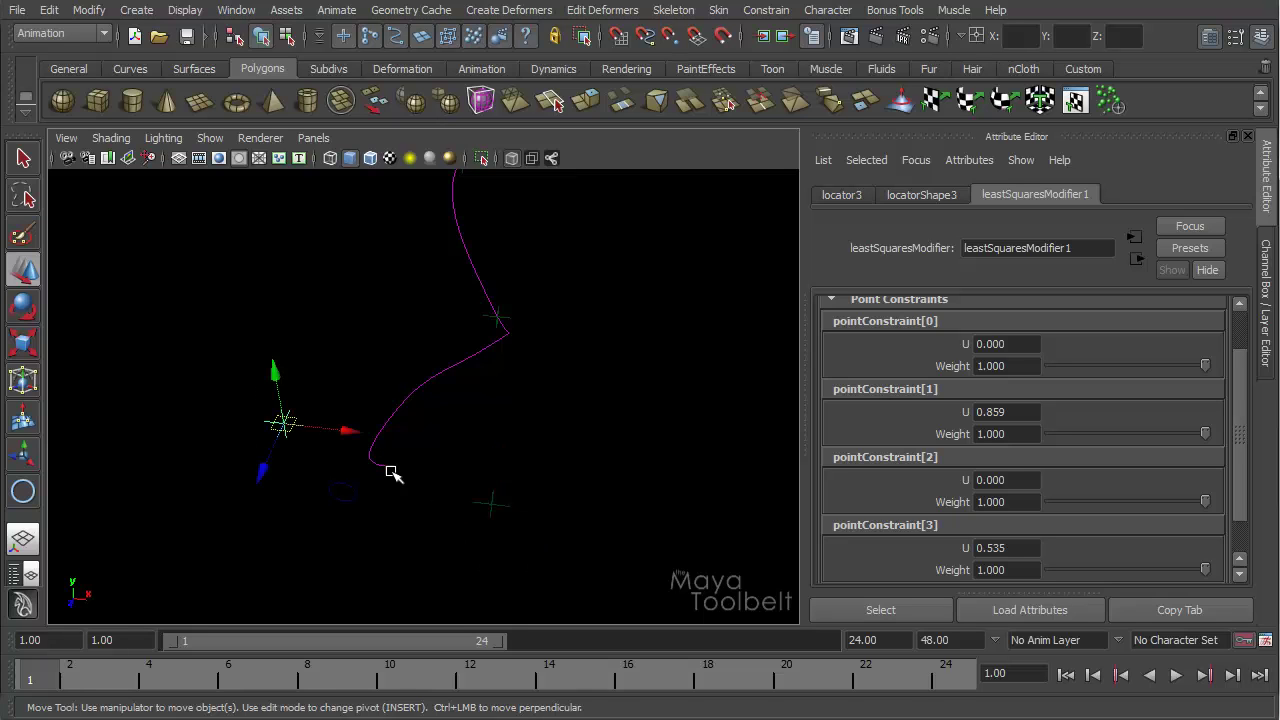
{"action": "left_click_drag", "start_coordinate": [394, 467], "coordinate": [470, 440], "text": "alt"}
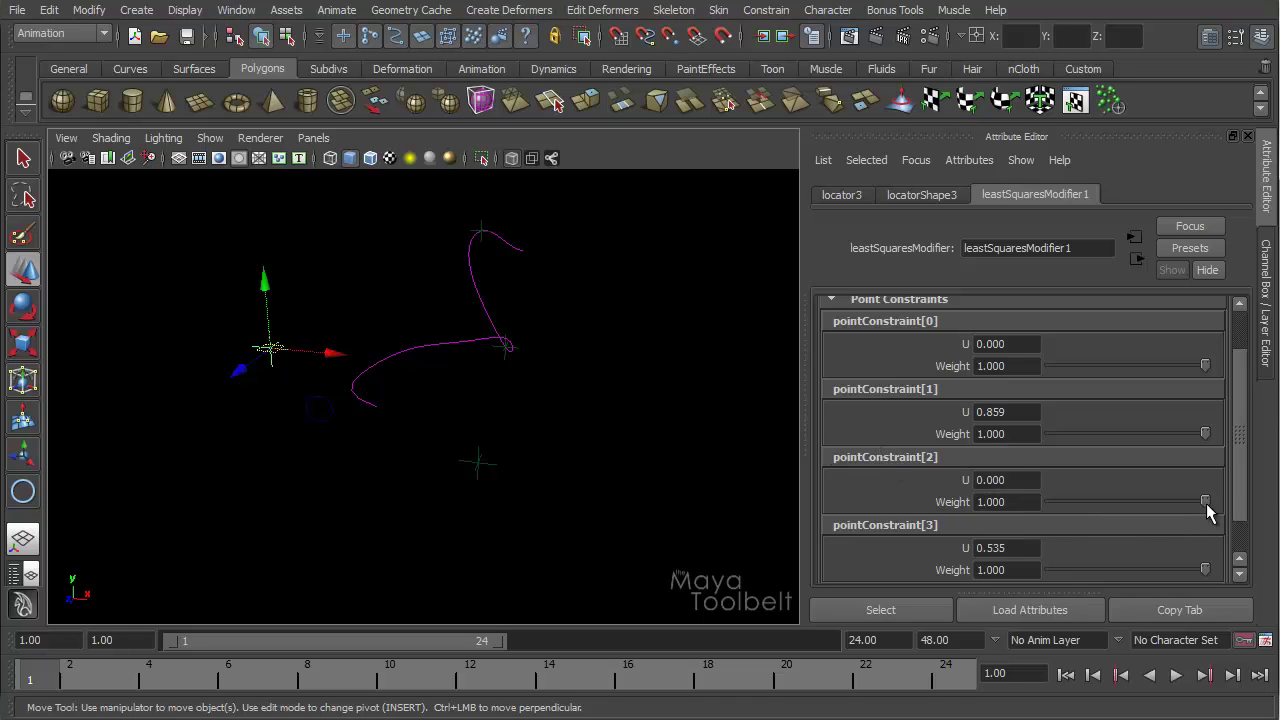
- Lower pointConstraint[2]'s weight to 0.625 and check the curve's shape
{"action": "left_click_drag", "start_coordinate": [1205, 502], "coordinate": [1092, 503]}
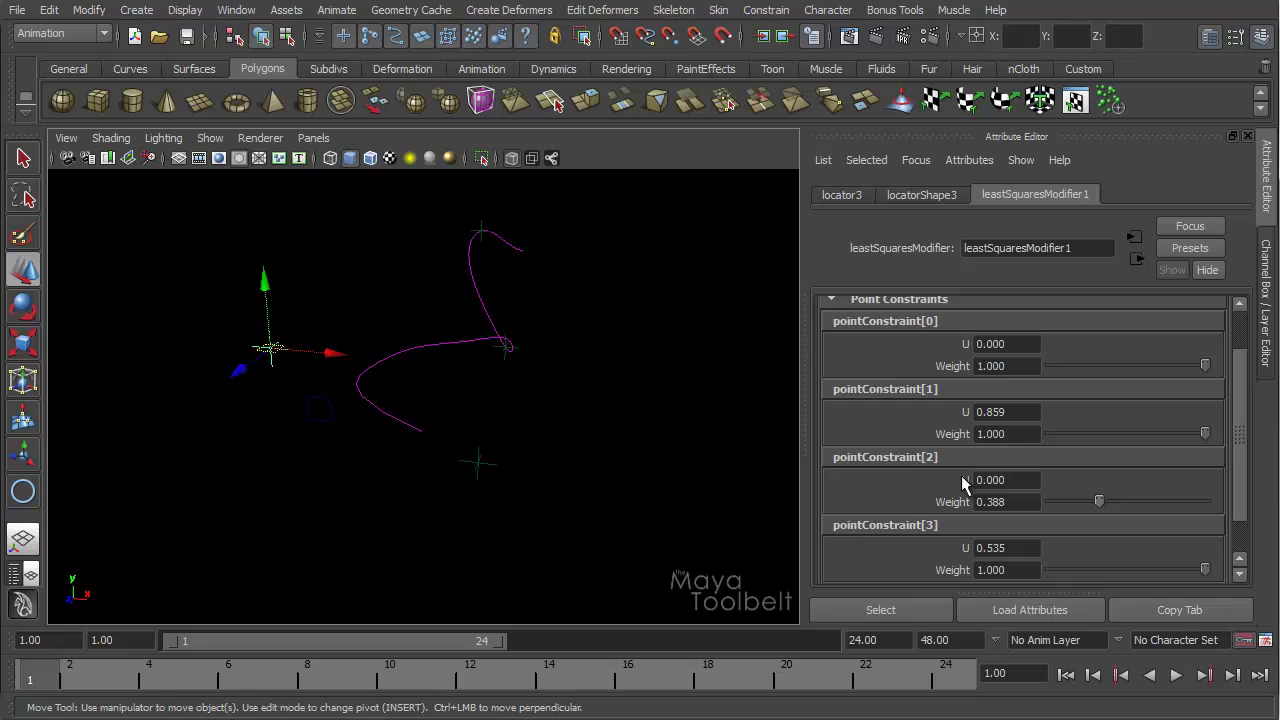
{"action": "left_click_drag", "start_coordinate": [613, 415], "coordinate": [345, 457], "text": "alt"}
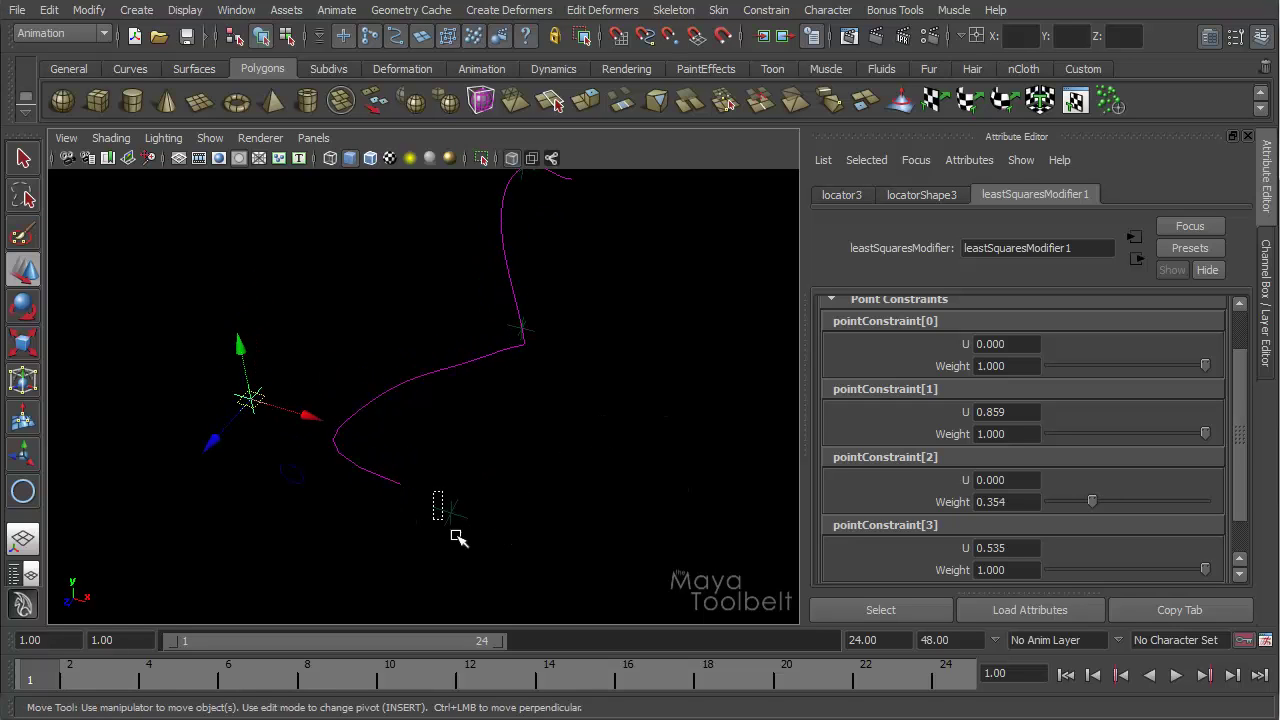
{"action": "left_click", "coordinate": [450, 508]}
{"action": "left_click", "coordinate": [250, 398]}
{"action": "left_click_drag", "start_coordinate": [1093, 503], "coordinate": [1053, 508]}
{"action": "left_click_drag", "start_coordinate": [515, 412], "coordinate": [457, 380], "text": "alt"}
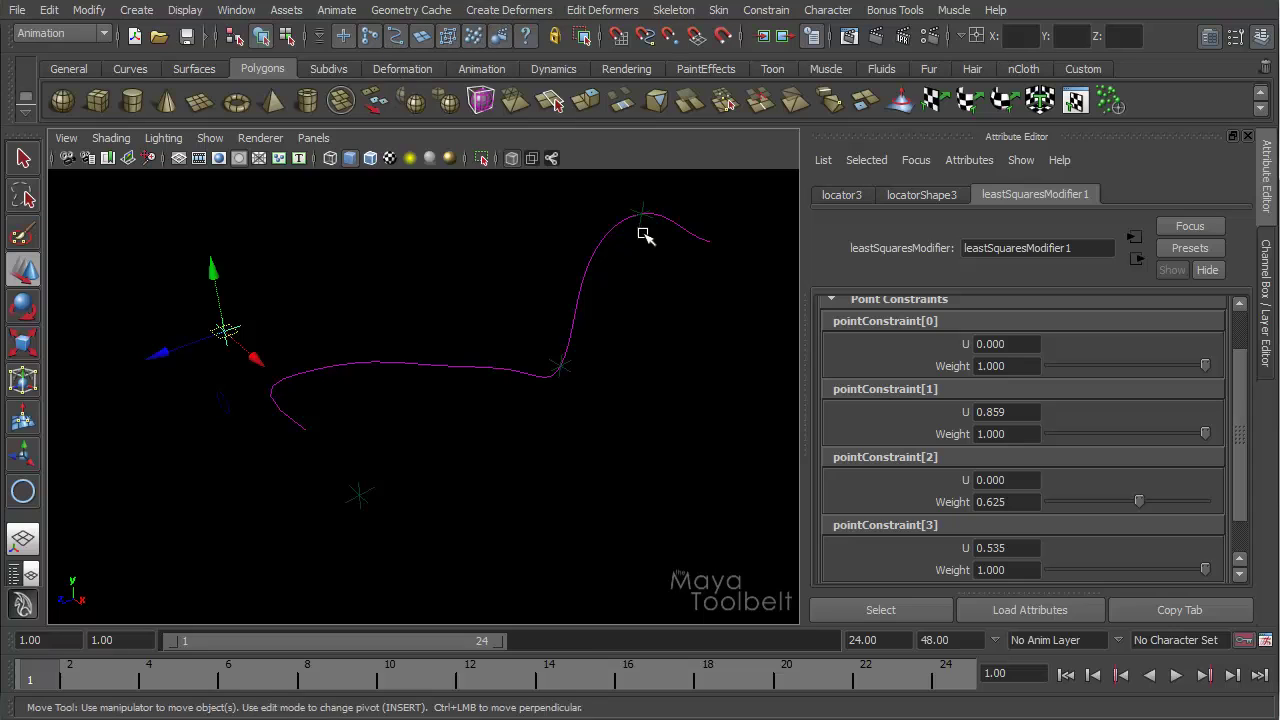
{"action": "left_click_drag", "start_coordinate": [471, 475], "coordinate": [569, 388], "text": "alt"}
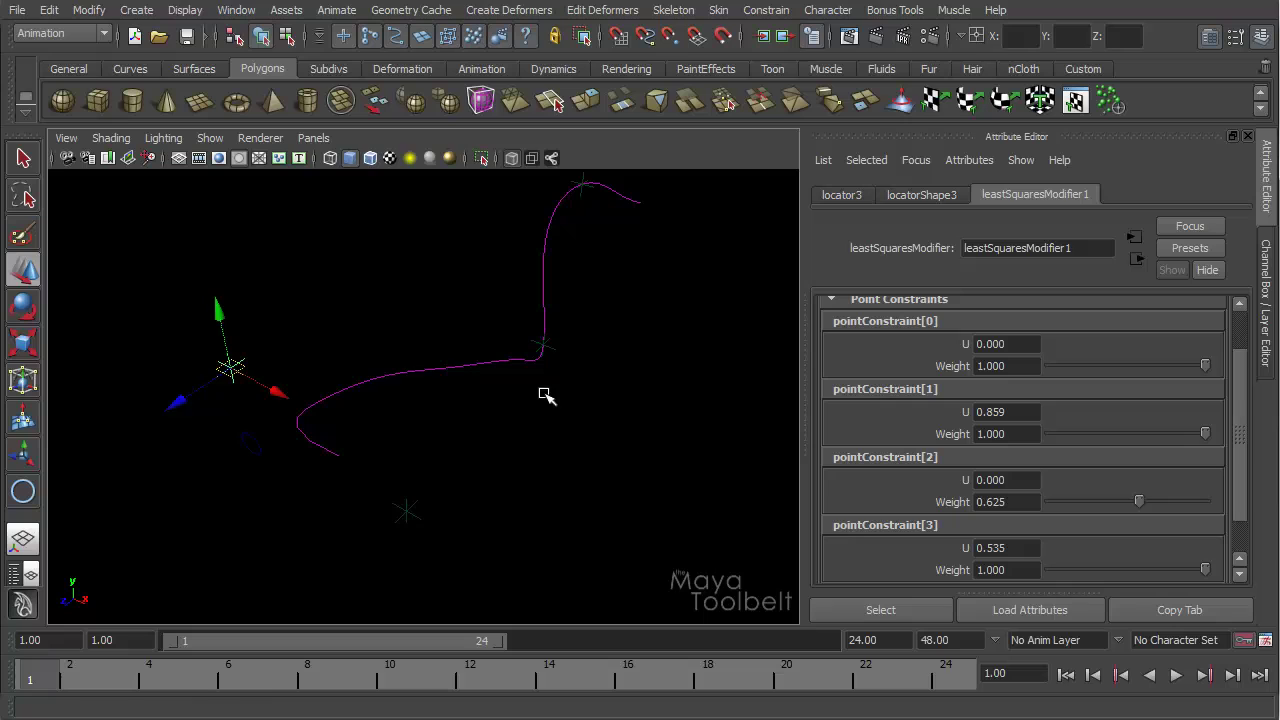
{"action": "left_click_drag", "start_coordinate": [408, 420], "coordinate": [420, 426], "text": "alt"}
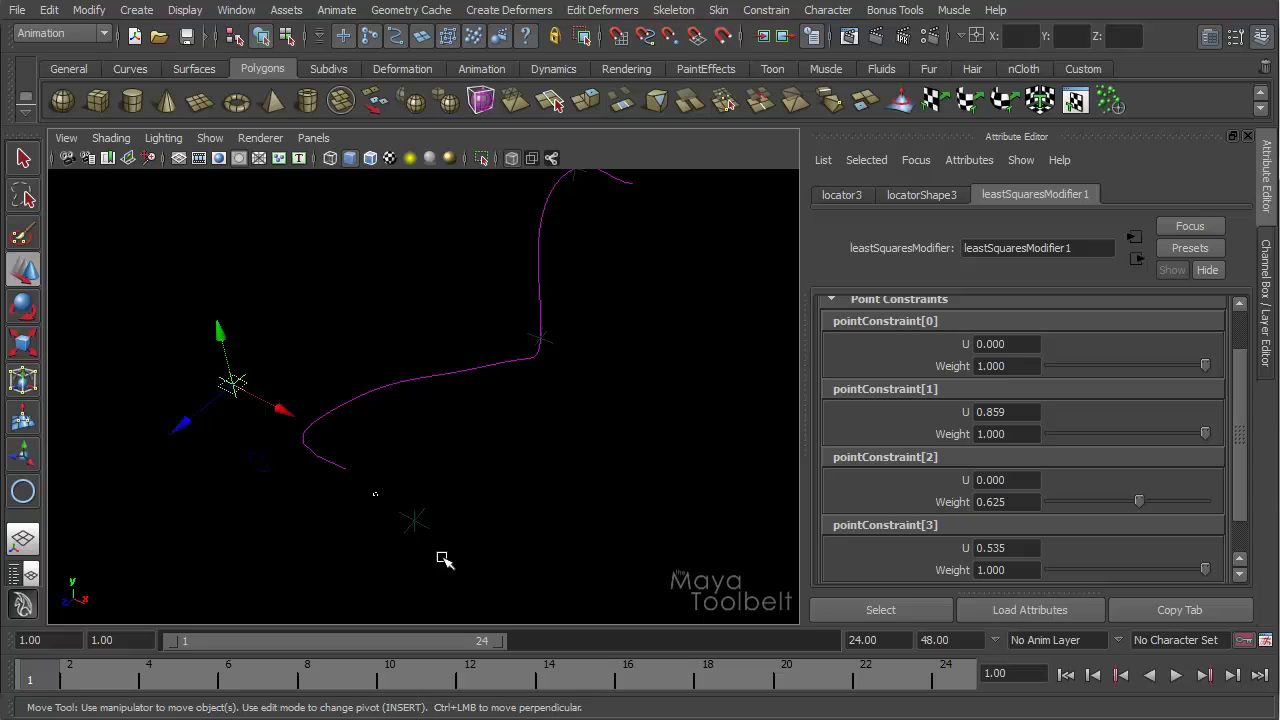
- Reselect locator3 and display its values in the Channel Box
{"action": "left_click", "coordinate": [414, 520]}
{"action": "left_click", "coordinate": [232, 384]}
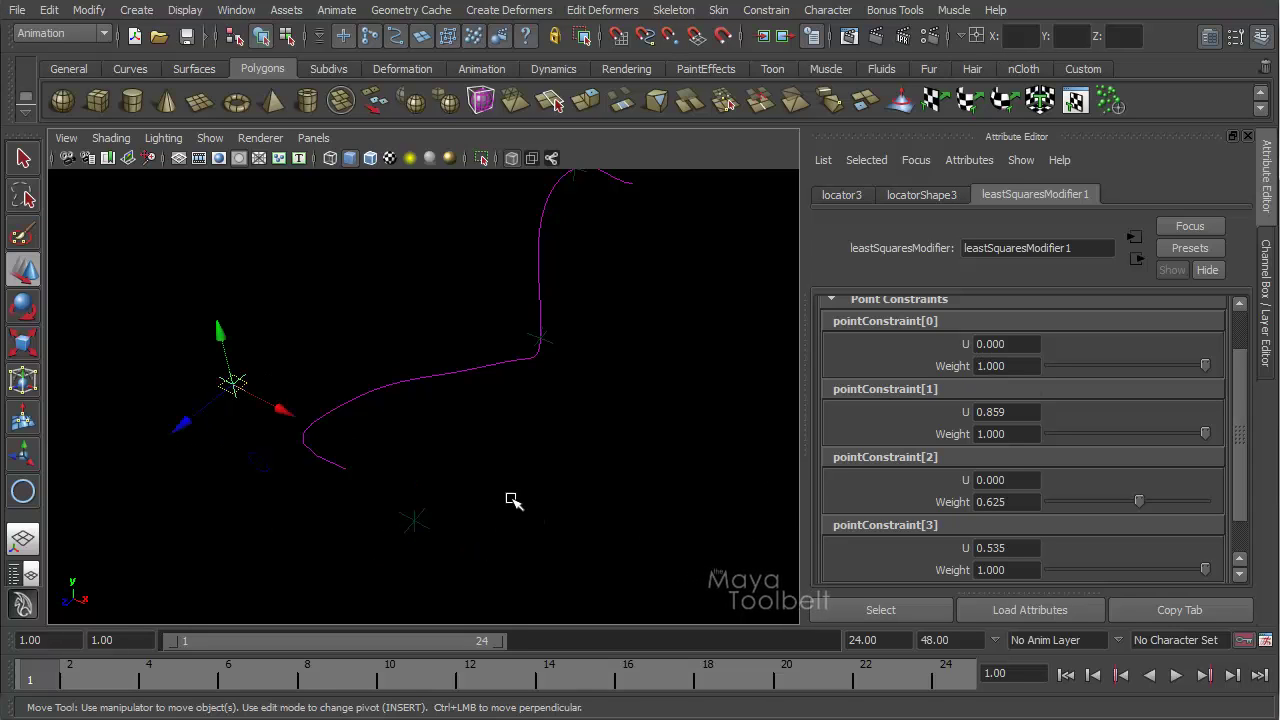
{"action": "key", "text": "ctrl+a"}
{"action": "left_click_drag", "start_coordinate": [743, 548], "coordinate": [600, 440], "text": "alt"}
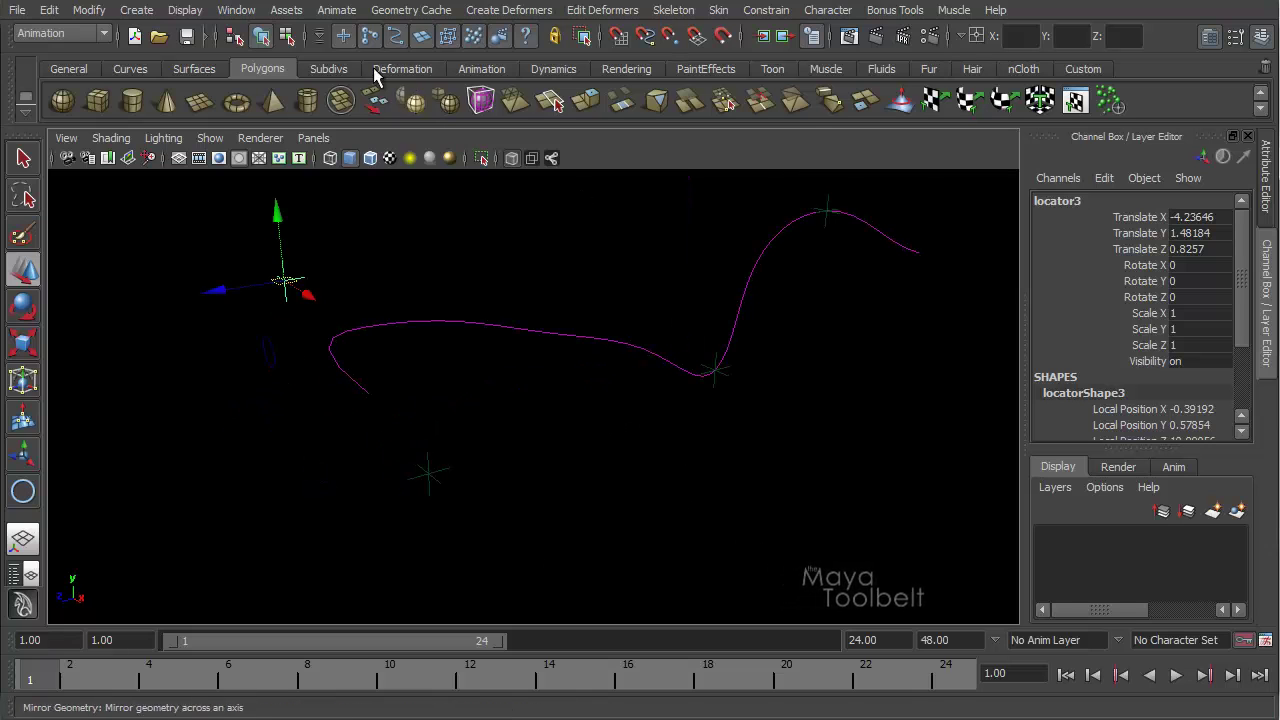
- Reset the Point On Curve options to defaults: Keep original off, point weight 1.0000
{"action": "left_click", "coordinate": [495, 11]}
{"action": "left_click", "coordinate": [636, 314]}
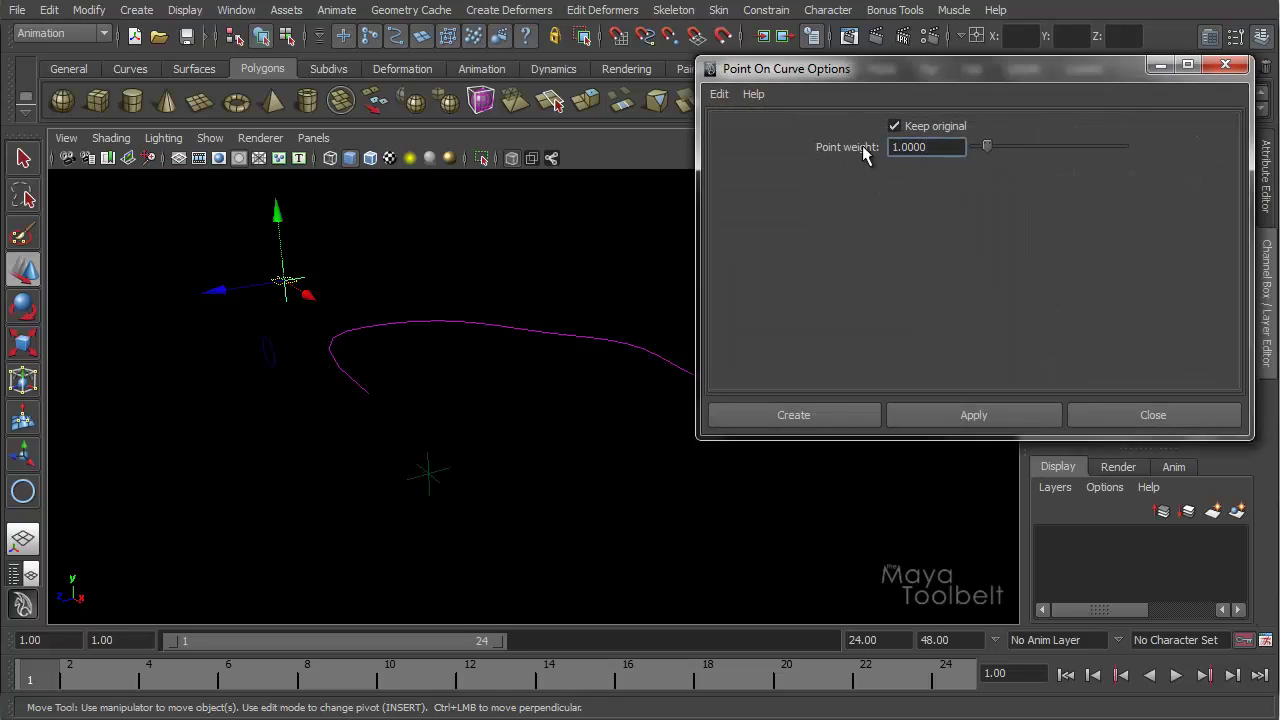
{"action": "double_click", "coordinate": [948, 147]}
{"action": "left_click", "coordinate": [719, 94]}
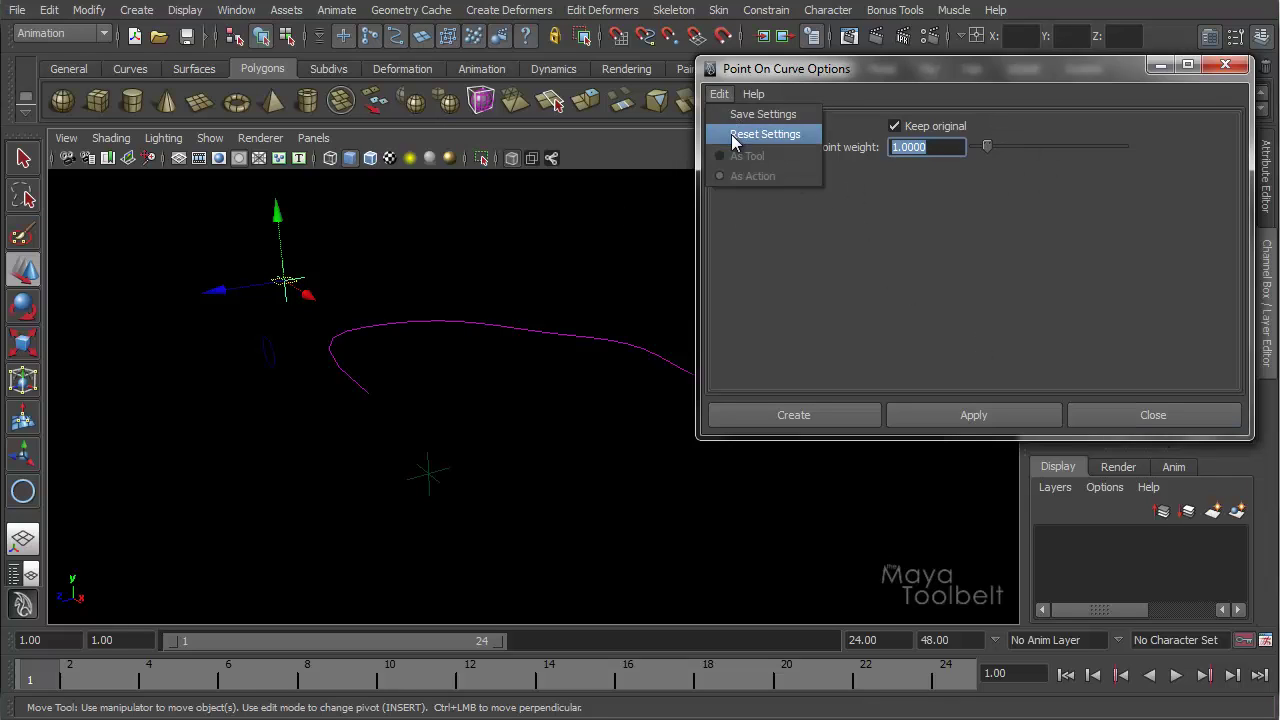
{"action": "left_click", "coordinate": [730, 132]}
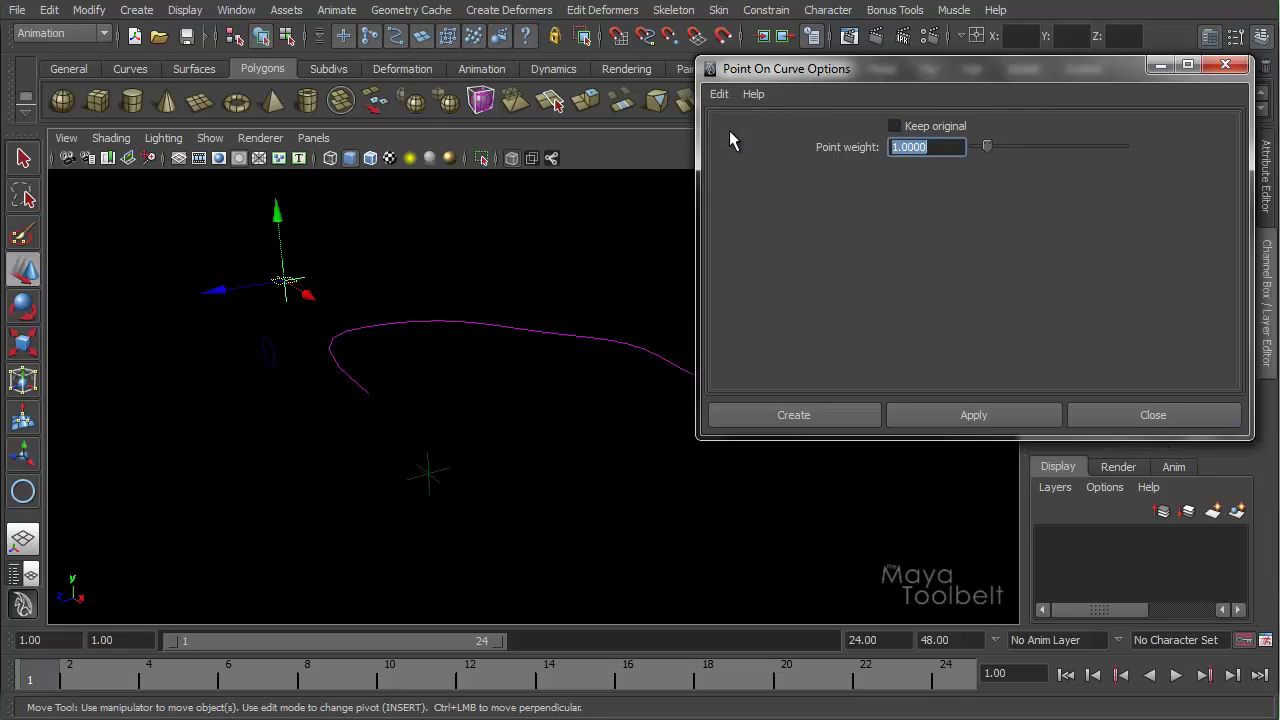
{"action": "left_click", "coordinate": [1150, 411]}
{"action": "mouse_move", "coordinate": [572, 417]}
{"action": "left_mouse_down", "text": "alt"}
{"action": "mouse_move", "coordinate": [700, 437]}
{"action": "mouse_move", "coordinate": [580, 403]}
{"action": "left_mouse_up", "text": "alt"}
{"action": "middle_click_drag", "start_coordinate": [580, 403], "coordinate": [720, 329], "text": "alt"}
{"action": "left_click_drag", "start_coordinate": [720, 329], "coordinate": [765, 350], "text": "alt"}
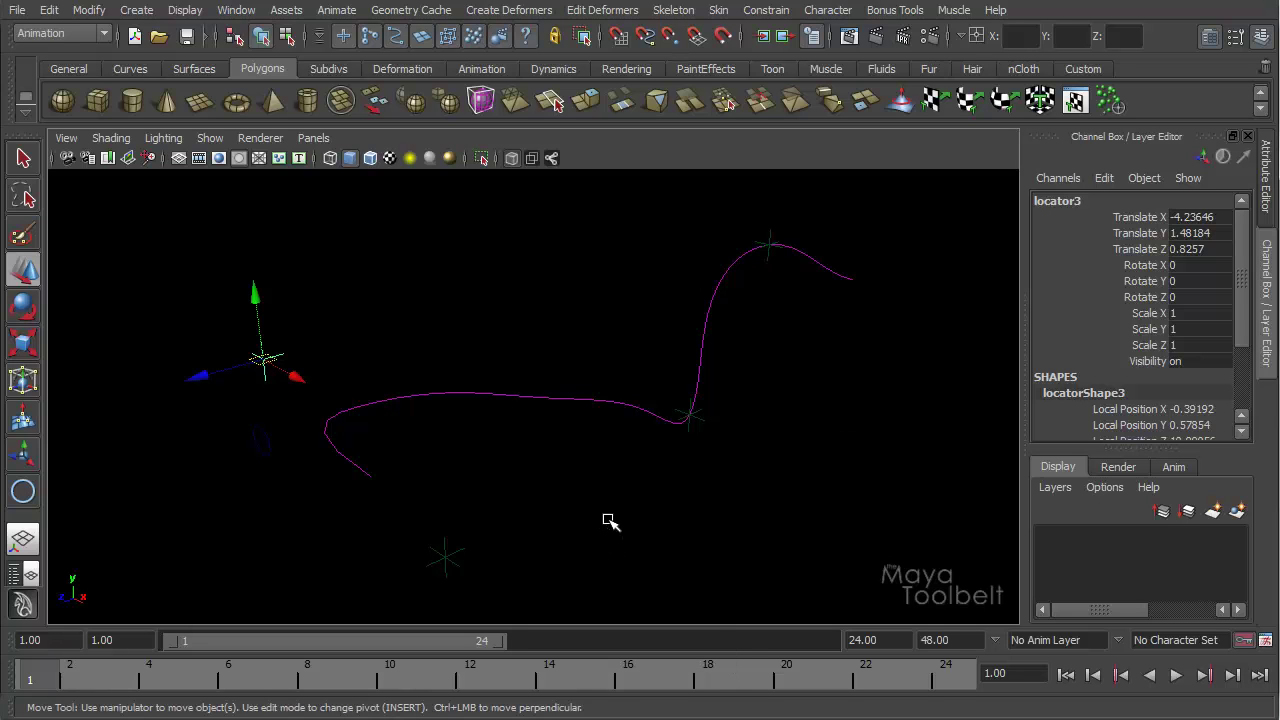
- Restore the grey gradient background and show NURBS surfaces so the tube reappears
{"action": "left_click_drag", "start_coordinate": [713, 502], "coordinate": [594, 474], "text": "alt"}
{"action": "left_click_drag", "start_coordinate": [423, 543], "coordinate": [530, 600]}
{"action": "mouse_move", "coordinate": [540, 590]}
{"action": "left_mouse_down", "text": "alt"}
{"action": "mouse_move", "coordinate": [614, 514]}
{"action": "mouse_move", "coordinate": [590, 470]}
{"action": "left_mouse_up", "text": "alt"}
{"action": "key", "text": "alt+b"}
{"action": "key", "text": "alt+b"}
{"action": "key", "text": "alt+b"}
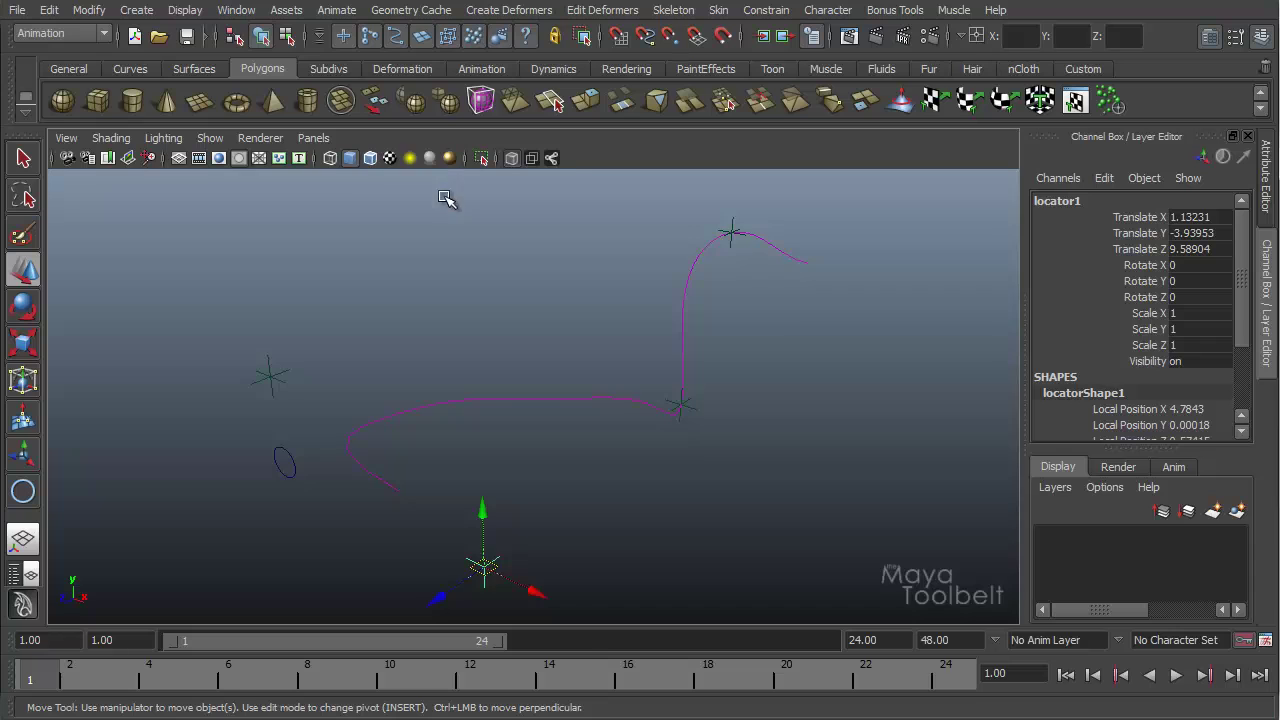
{"action": "left_click", "coordinate": [212, 139]}
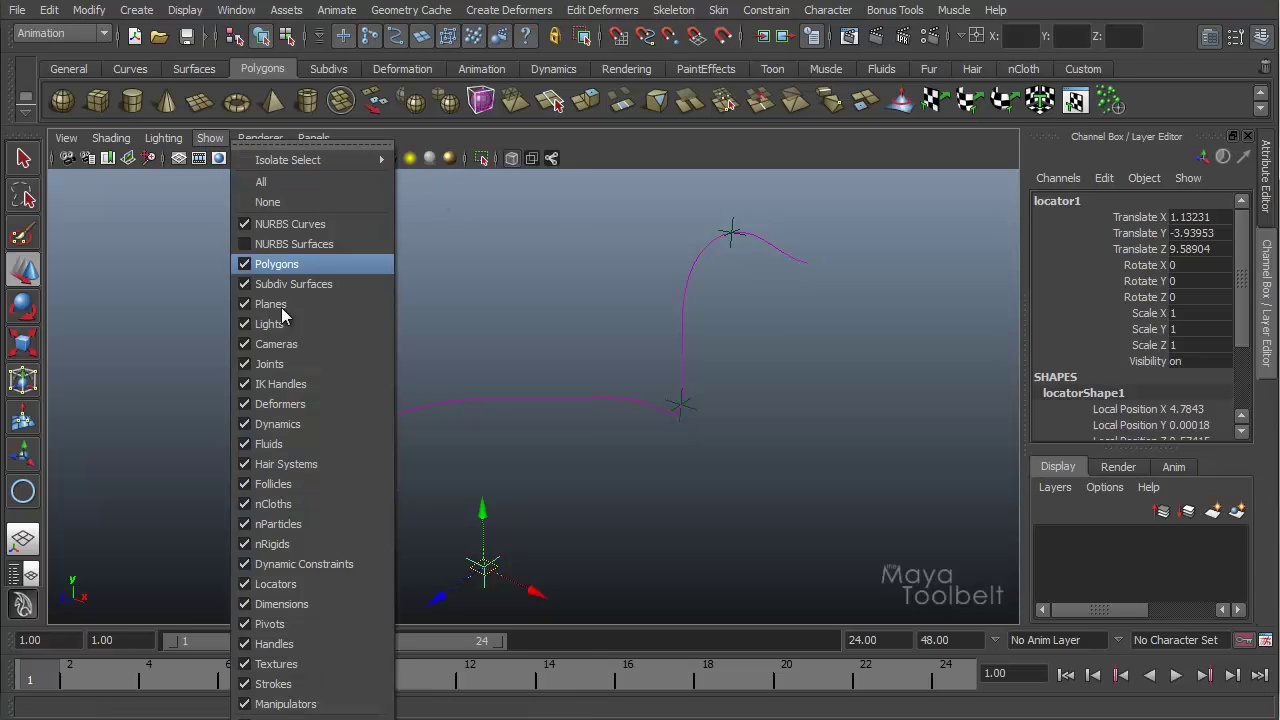
{"action": "left_click", "coordinate": [300, 250]}
- Turn off X-Ray shading for an opaque tube and drag locator1 to bend its end
{"action": "left_click_drag", "start_coordinate": [530, 290], "coordinate": [470, 265], "text": "alt"}
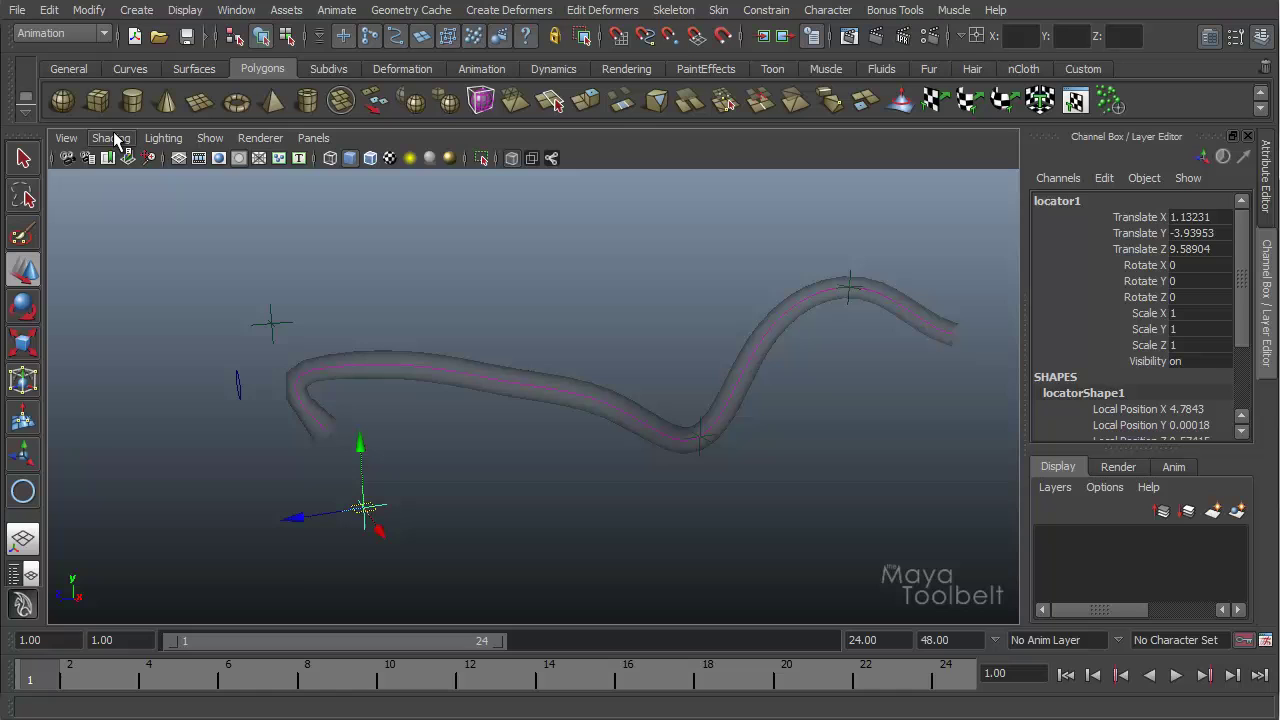
{"action": "left_click", "coordinate": [111, 138]}
{"action": "left_click", "coordinate": [148, 349]}
{"action": "mouse_move", "coordinate": [551, 317]}
{"action": "left_mouse_down", "text": "alt"}
{"action": "mouse_move", "coordinate": [491, 323]}
{"action": "mouse_move", "coordinate": [316, 510]}
{"action": "mouse_move", "coordinate": [209, 466]}
{"action": "mouse_move", "coordinate": [157, 409]}
{"action": "mouse_move", "coordinate": [200, 446]}
{"action": "left_mouse_up", "text": "alt"}
{"action": "left_click_drag", "start_coordinate": [290, 277], "coordinate": [583, 366]}
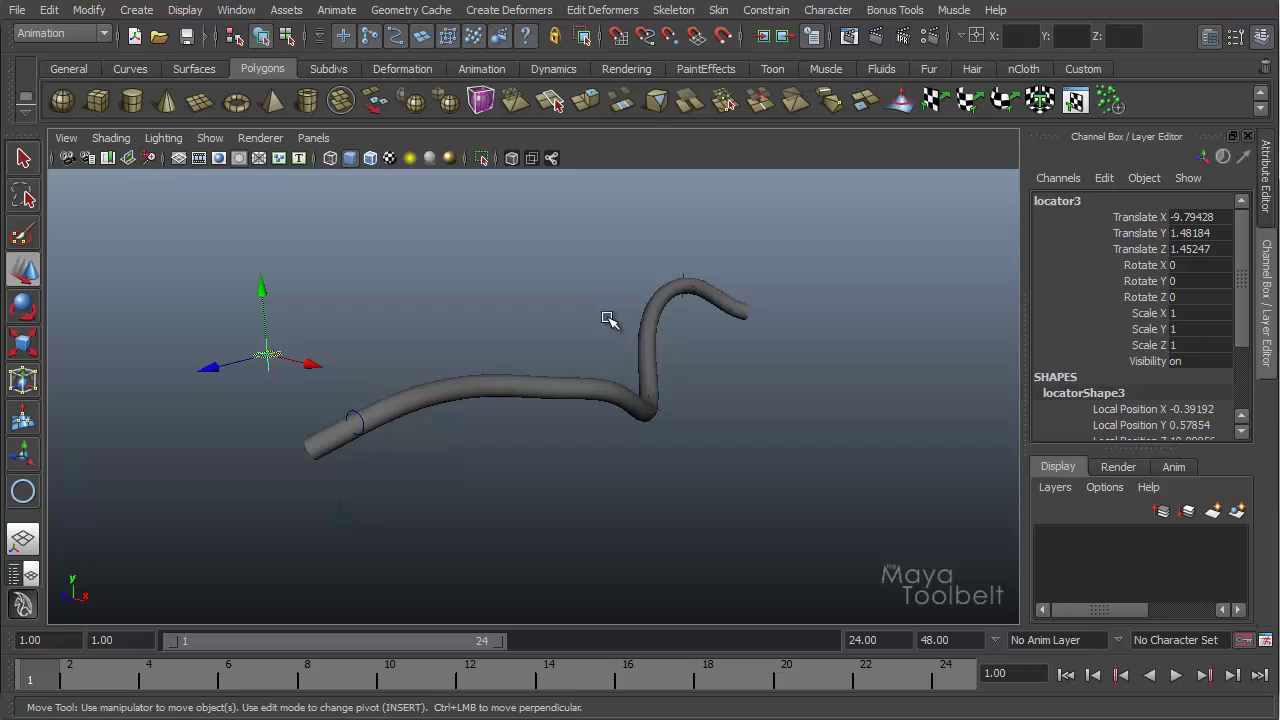